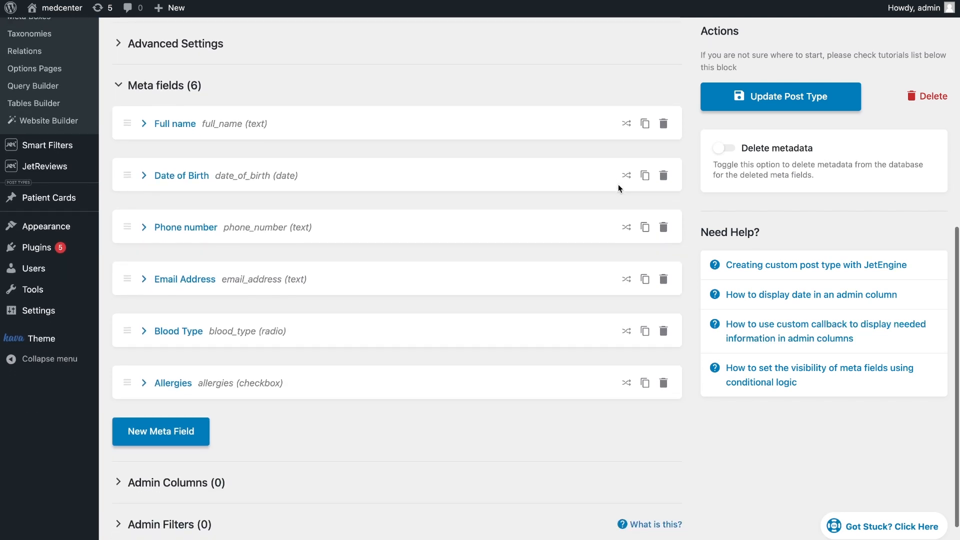
Create a new JetFormBuilder form and title it "Add new patient card"
{"action": "scroll", "coordinate": [619, 189], "scroll_direction": "up", "scroll_amount": 9}
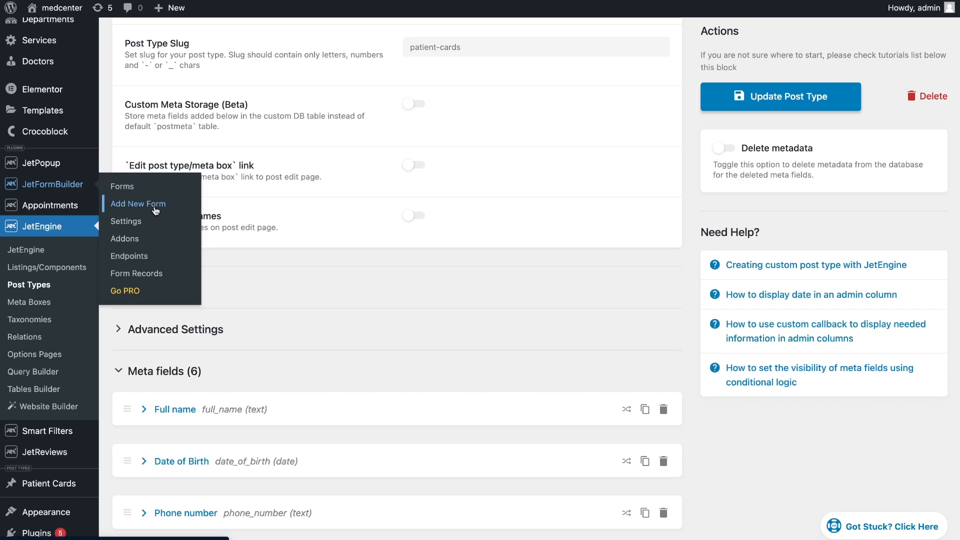
{"action": "left_click", "coordinate": [155, 208]}
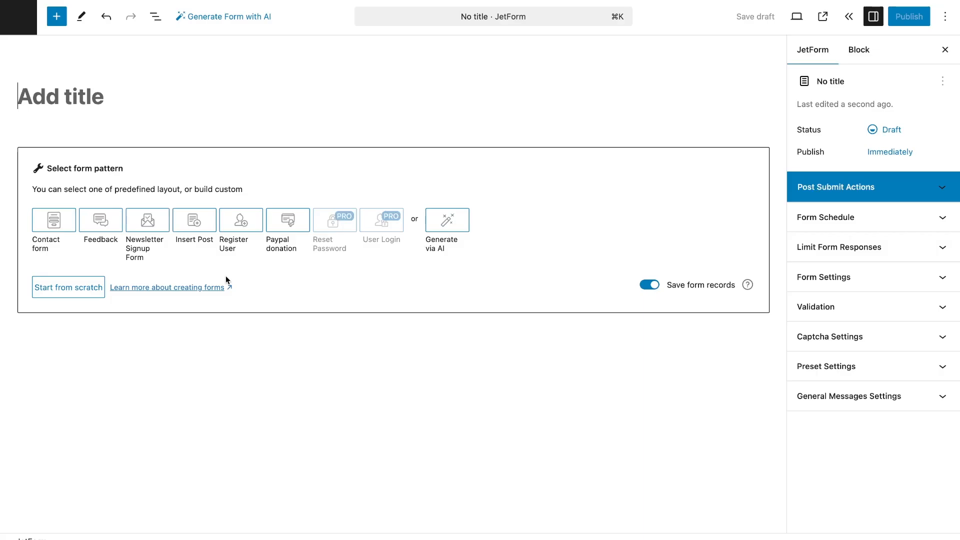
{"action": "left_click", "coordinate": [90, 291]}
{"action": "left_click", "coordinate": [133, 96]}
{"action": "type", "text": "Add new"}
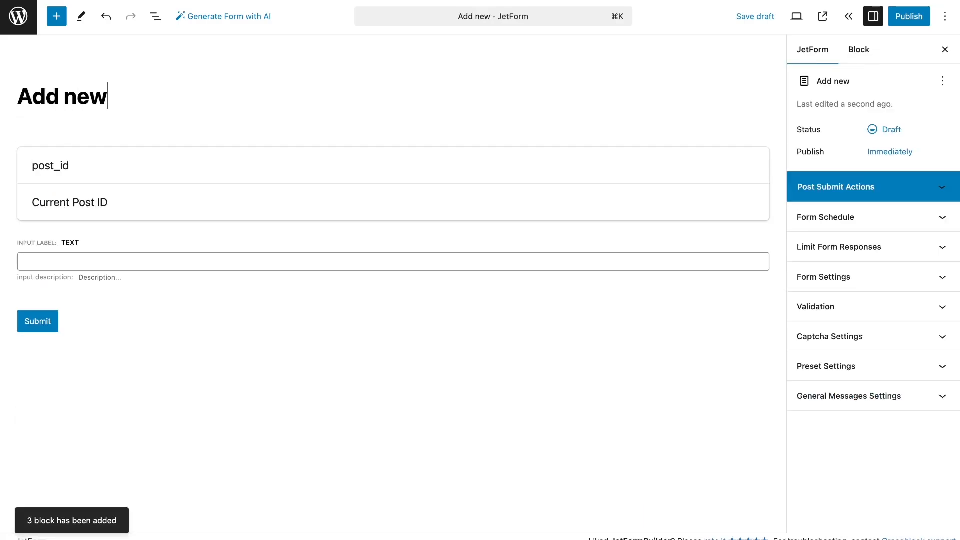
{"action": "type", "text": " patient card"}
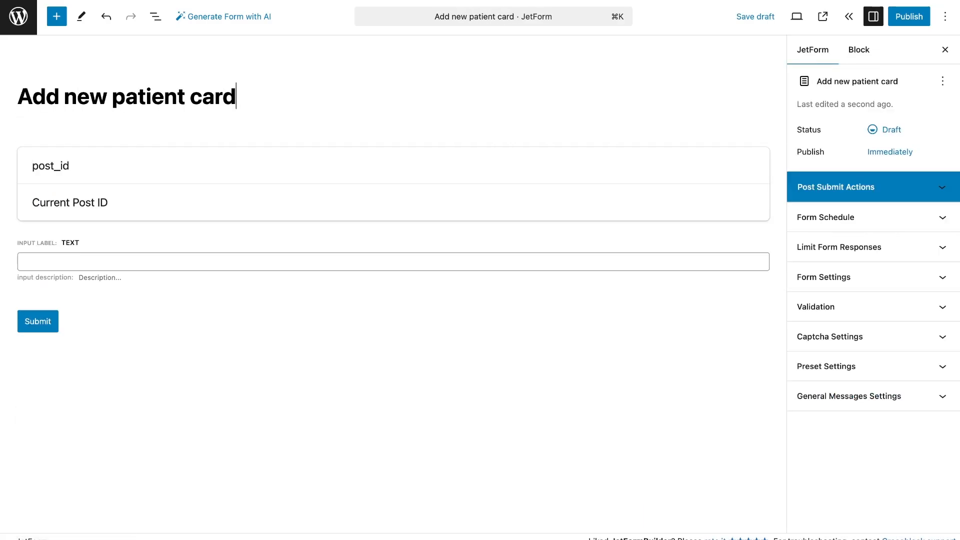
Delete the hidden post_id field from the form
{"action": "left_click", "coordinate": [149, 161]}
{"action": "left_click", "coordinate": [156, 137]}
{"action": "left_click", "coordinate": [175, 388]}
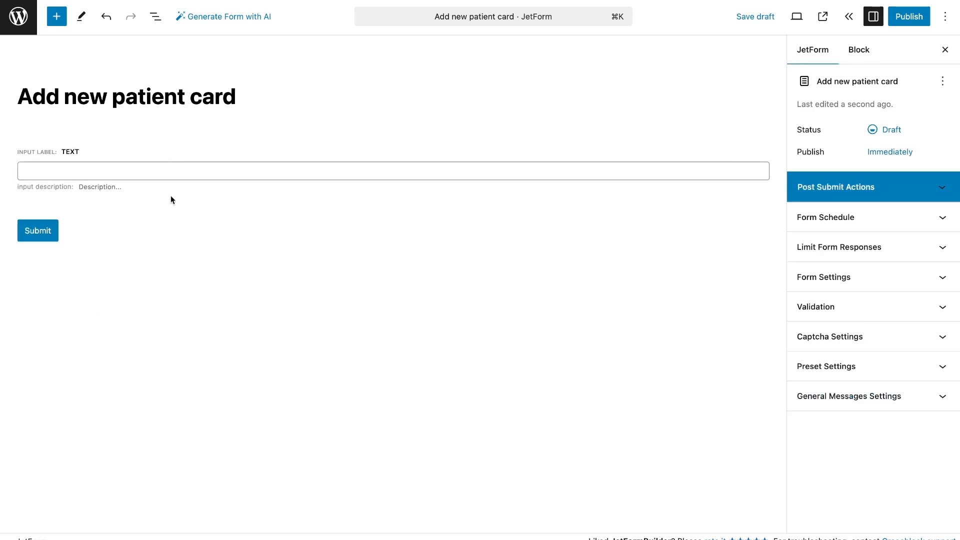
Label the default text field "User name" and set its form field name to user_name
{"action": "left_click", "coordinate": [379, 153]}
{"action": "double_click", "coordinate": [810, 200]}
{"action": "type", "text": "User name"}
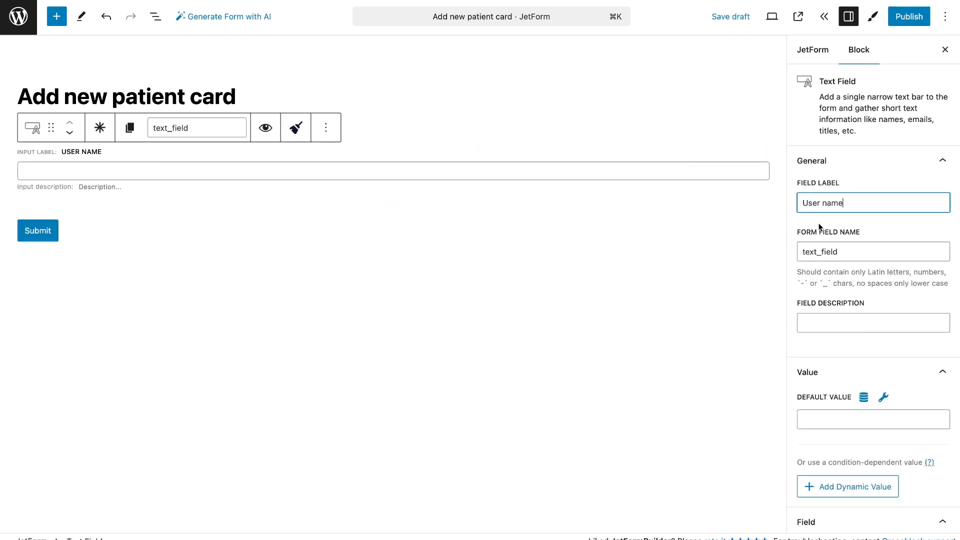
{"action": "key", "text": "Tab"}
{"action": "left_click", "coordinate": [854, 203]}
{"action": "double_click", "coordinate": [868, 254]}
{"action": "key", "text": "BackSpace"}
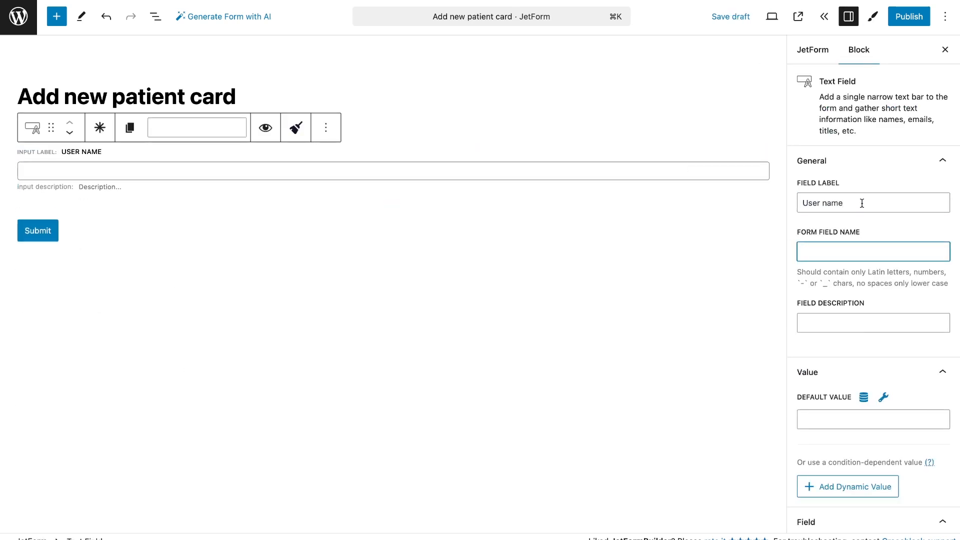
{"action": "left_click", "coordinate": [861, 203]}
{"action": "left_click", "coordinate": [884, 229]}
Insert a Columns block with three equal columns between the User name field and the Submit button
{"action": "left_click", "coordinate": [57, 16]}
{"action": "type", "text": "col"}
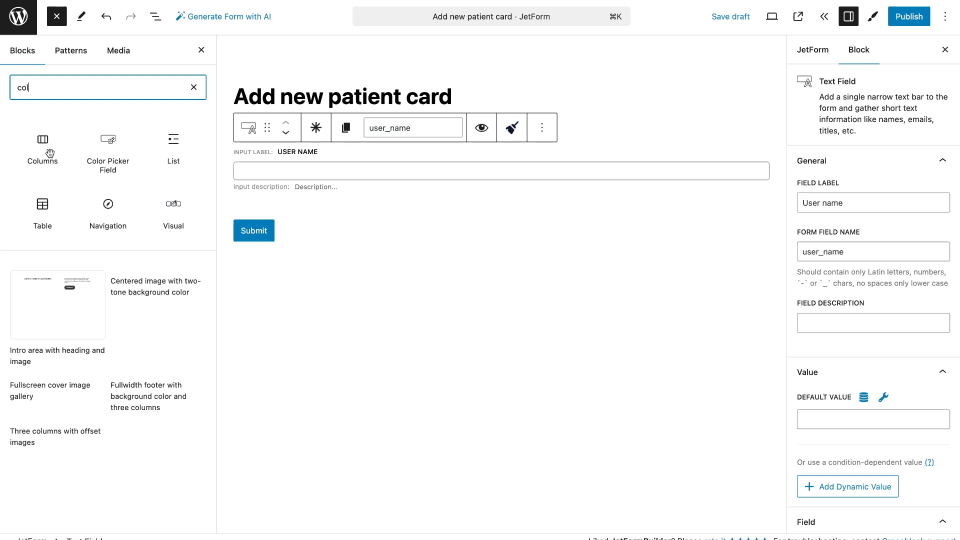
{"action": "left_click_drag", "start_coordinate": [42, 145], "coordinate": [361, 198]}
{"action": "left_click", "coordinate": [436, 290]}
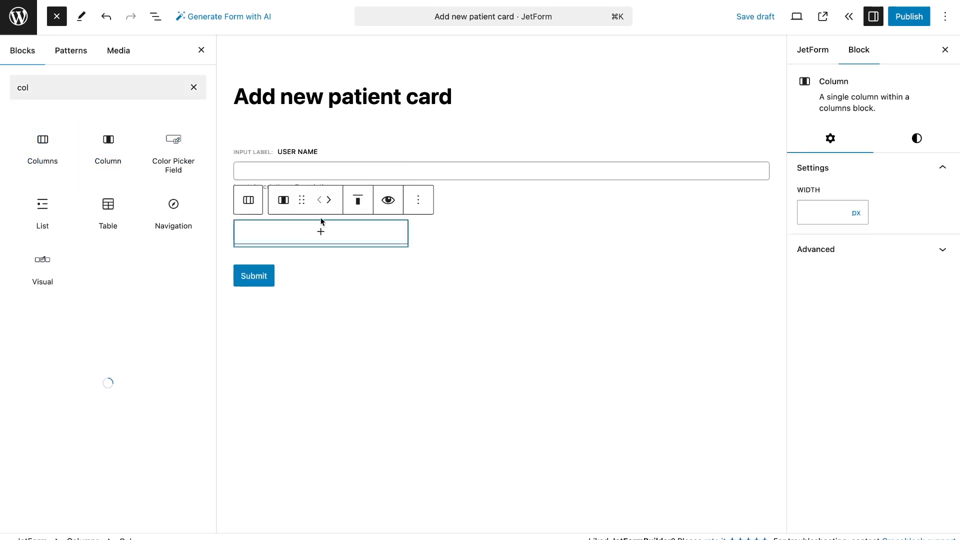
Add a Date Field labelled "Date of Birth" to the first column, with the form field name date_of_birth
{"action": "left_click", "coordinate": [322, 230]}
{"action": "type", "text": "dat"}
{"action": "left_click", "coordinate": [141, 321]}
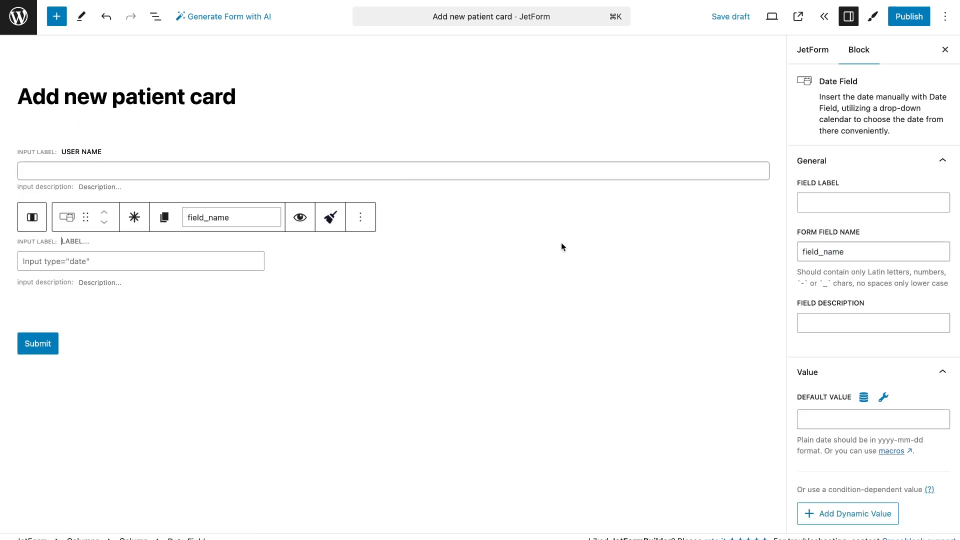
{"action": "left_click", "coordinate": [850, 202]}
{"action": "type", "text": "Date of Birth"}
{"action": "left_click", "coordinate": [879, 222]}
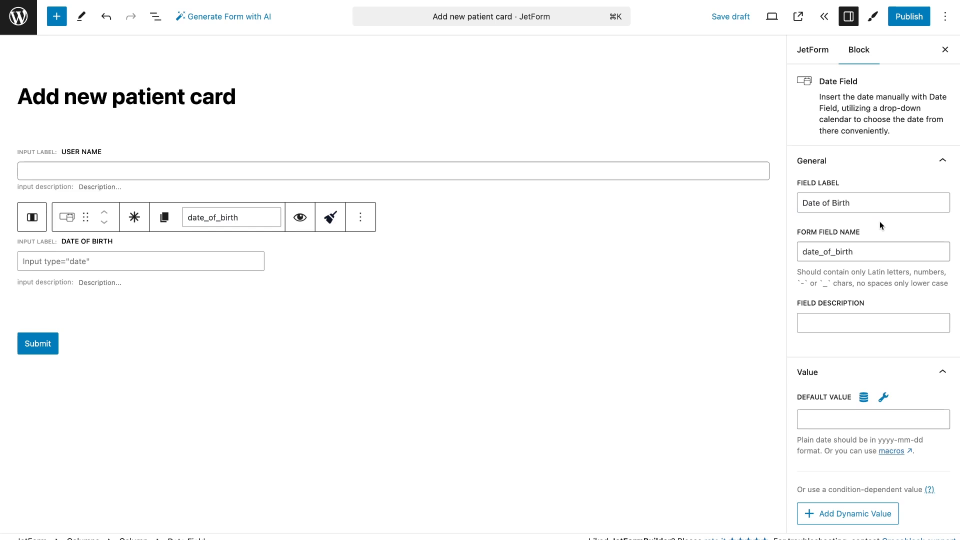
{"action": "scroll", "coordinate": [879, 221], "scroll_direction": "down", "scroll_amount": 5}
{"action": "left_click", "coordinate": [805, 490]}
Add a Text Field labelled "Phone number" to the second column and set its field type to Tel
{"action": "left_click", "coordinate": [405, 240]}
{"action": "left_click", "coordinate": [392, 229]}
{"action": "left_click", "coordinate": [391, 365]}
{"action": "left_click", "coordinate": [850, 202]}
{"action": "type", "text": "Pho"}
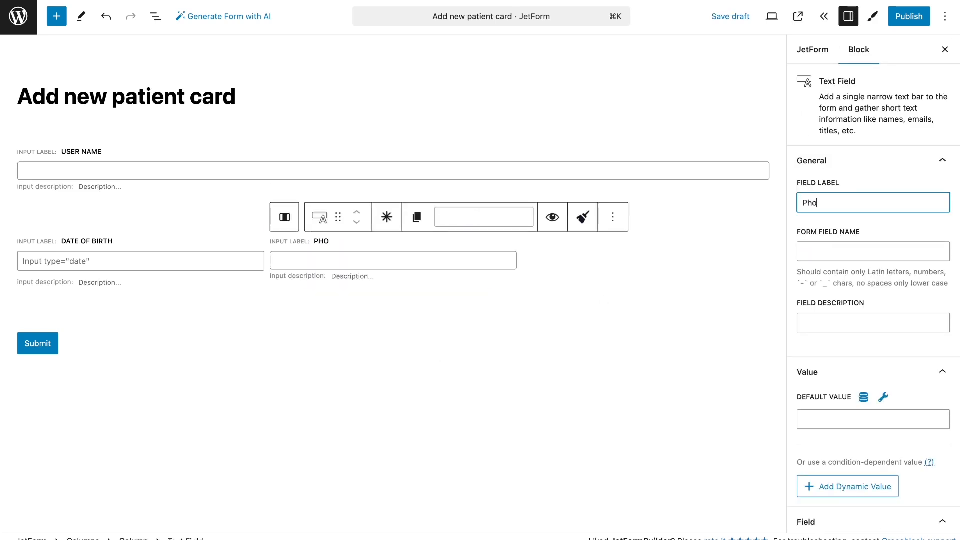
{"action": "type", "text": "ne number"}
{"action": "scroll", "coordinate": [877, 221], "scroll_direction": "down", "scroll_amount": 5}
{"action": "left_click", "coordinate": [873, 343]}
{"action": "left_click", "coordinate": [810, 383]}
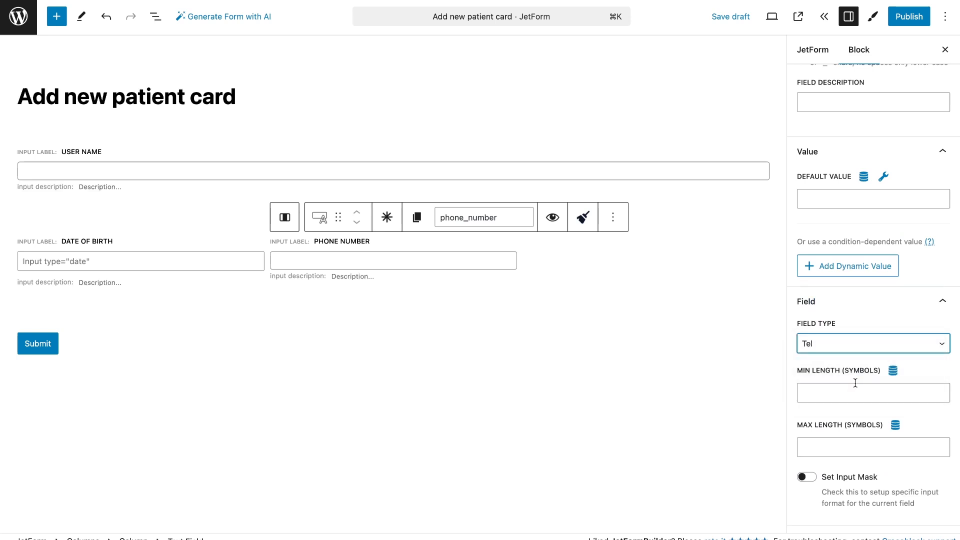
{"action": "scroll", "coordinate": [810, 378], "scroll_direction": "down", "scroll_amount": 2}
{"action": "left_click", "coordinate": [810, 374]}
{"action": "scroll", "coordinate": [814, 376], "scroll_direction": "down", "scroll_amount": 3}
{"action": "left_click_drag", "start_coordinate": [895, 378], "coordinate": [834, 378]}
{"action": "key", "text": "super+c"}
{"action": "left_click", "coordinate": [854, 353]}
{"action": "key", "text": "super+v"}
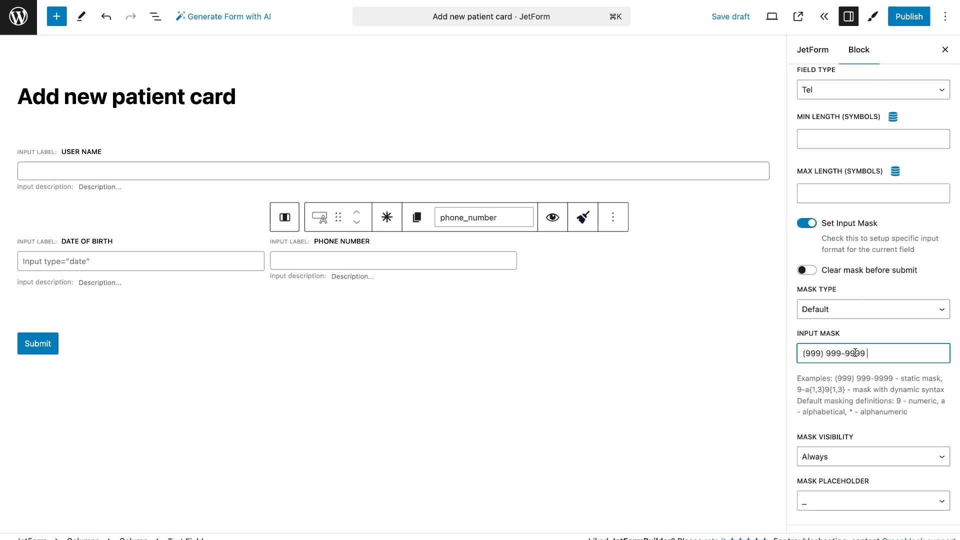
{"action": "scroll", "coordinate": [865, 338], "scroll_direction": "up", "scroll_amount": 8}
Add a Text Field labelled "Email" to the third column, with form field name email and field type Email
{"action": "left_click", "coordinate": [632, 258]}
{"action": "left_click", "coordinate": [629, 236]}
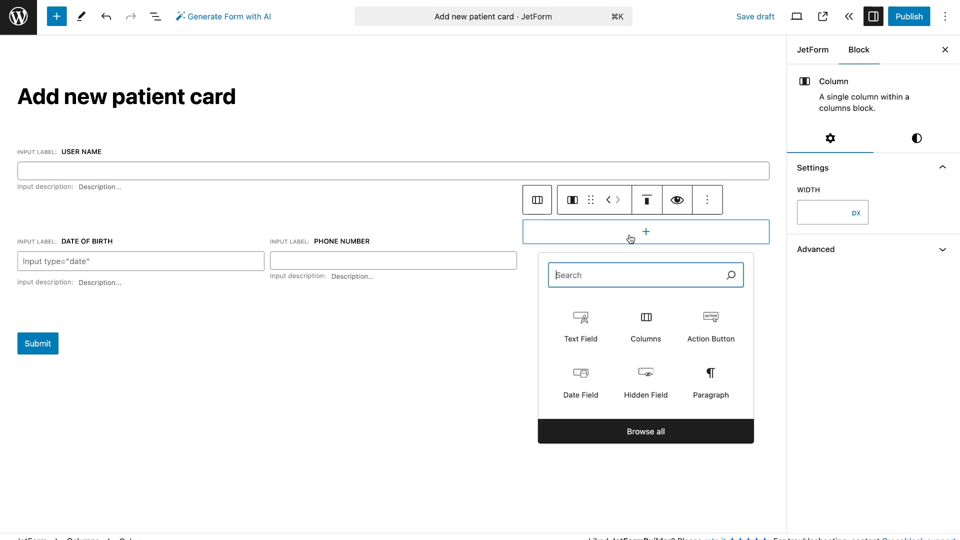
{"action": "left_click", "coordinate": [581, 325]}
{"action": "left_click", "coordinate": [838, 199]}
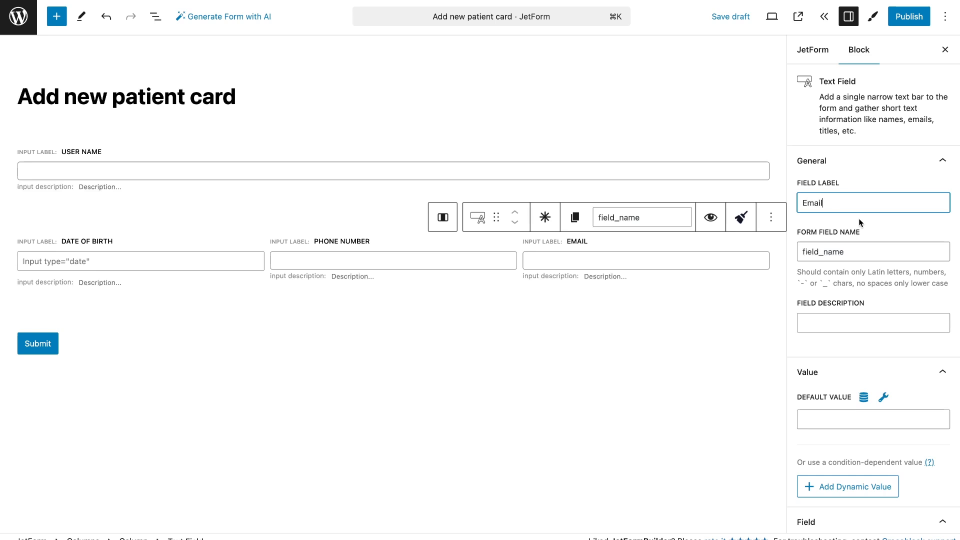
{"action": "left_click", "coordinate": [880, 251]}
{"action": "scroll", "coordinate": [881, 230], "scroll_direction": "down", "scroll_amount": 6}
{"action": "left_click", "coordinate": [875, 247]}
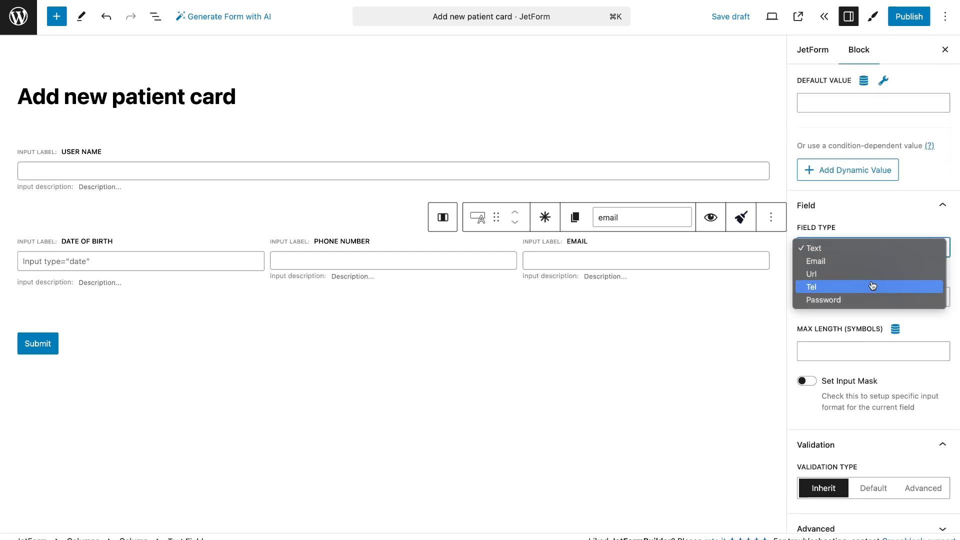
{"action": "left_click", "coordinate": [863, 260]}
{"action": "scroll", "coordinate": [863, 263], "scroll_direction": "up", "scroll_amount": 6}
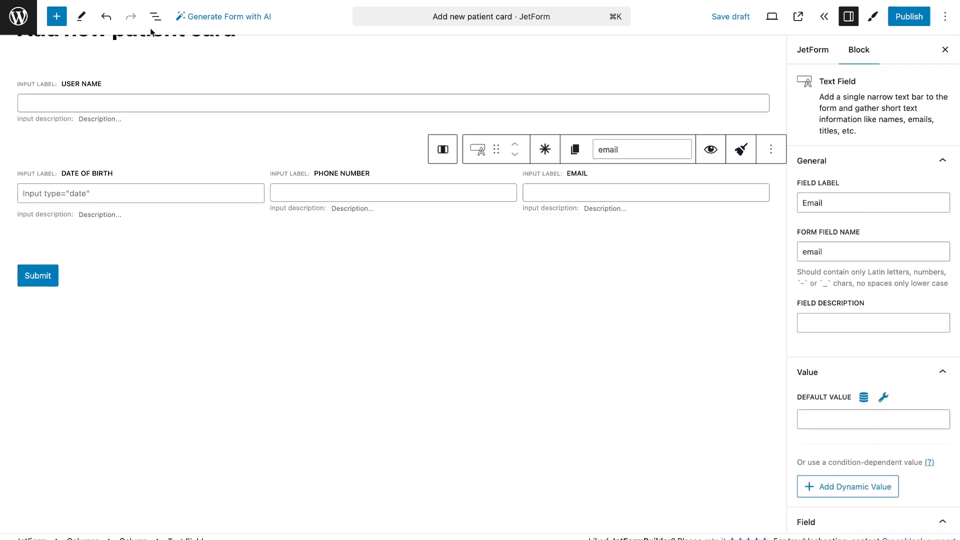
Duplicate the Columns block and delete the third column, containing the email field, from the copy
{"action": "left_click", "coordinate": [155, 17]}
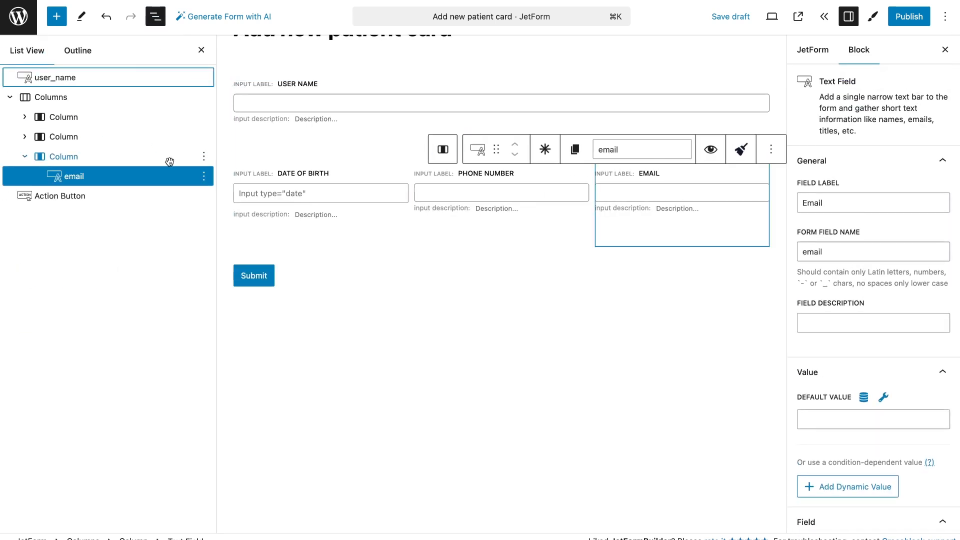
{"action": "left_click", "coordinate": [204, 97]}
{"action": "left_click", "coordinate": [223, 150]}
{"action": "left_click", "coordinate": [10, 197]}
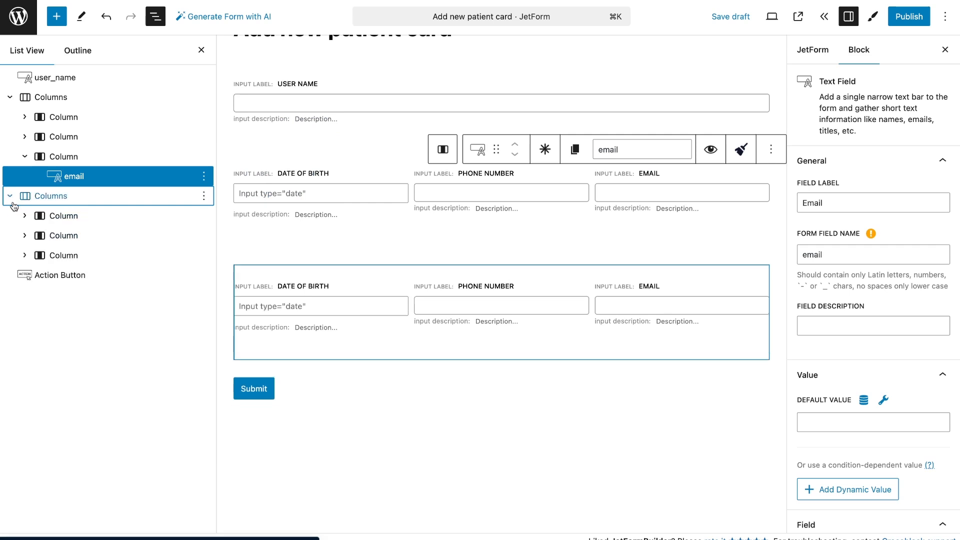
{"action": "left_click", "coordinate": [204, 257]}
{"action": "left_click", "coordinate": [256, 518]}
Replace the Date of Birth field in the duplicated Columns block with a Radio Field
{"action": "left_click", "coordinate": [308, 306]}
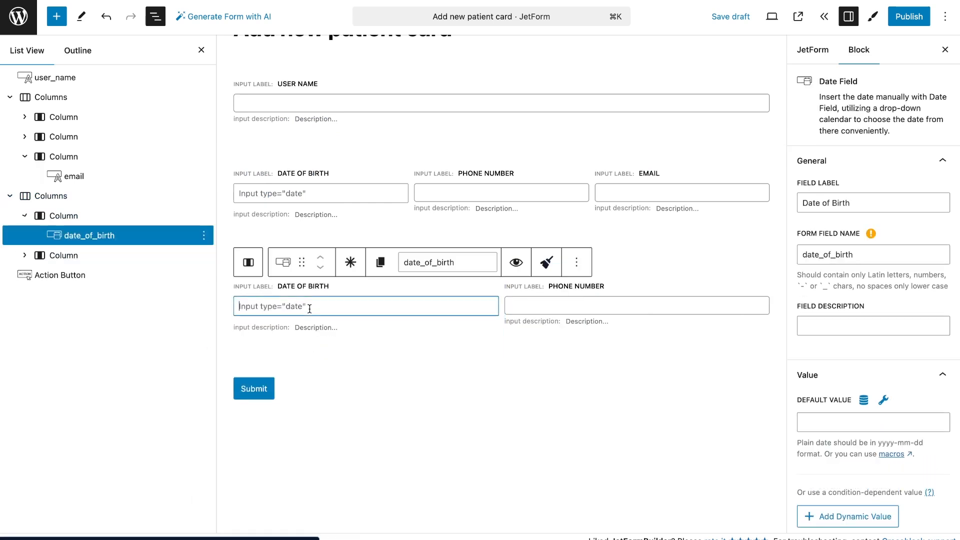
{"action": "left_click", "coordinate": [576, 262]}
{"action": "left_click", "coordinate": [606, 497]}
{"action": "left_click", "coordinate": [366, 277]}
{"action": "type", "text": "rad"}
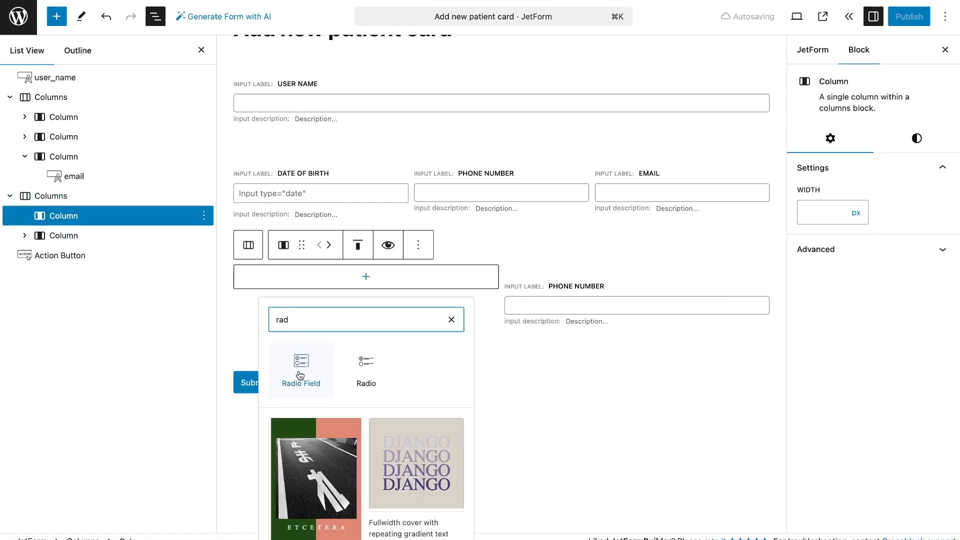
{"action": "left_click", "coordinate": [300, 375]}
Set the radio field's options to Generate Dynamically, using "Get values list from JetEngine field options"
{"action": "left_click", "coordinate": [309, 370]}
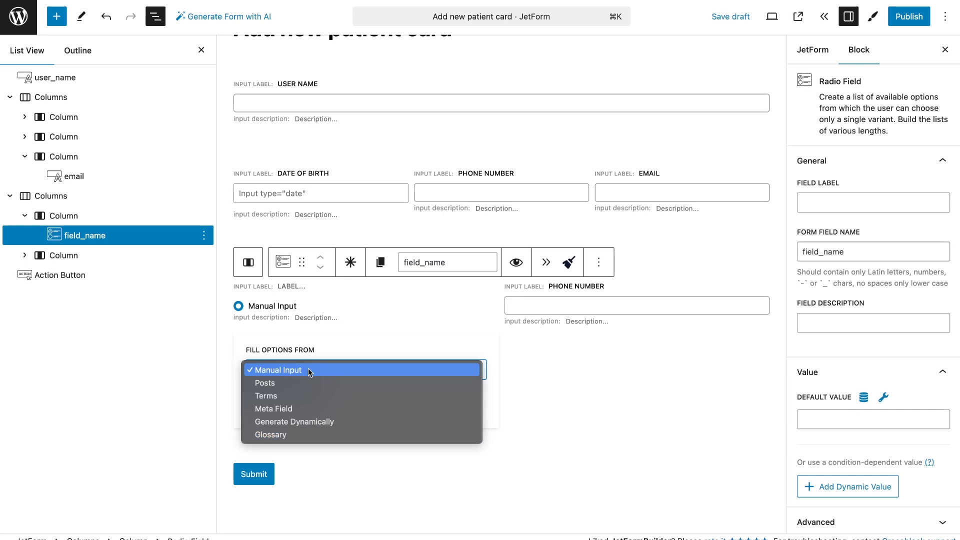
{"action": "left_click", "coordinate": [317, 421]}
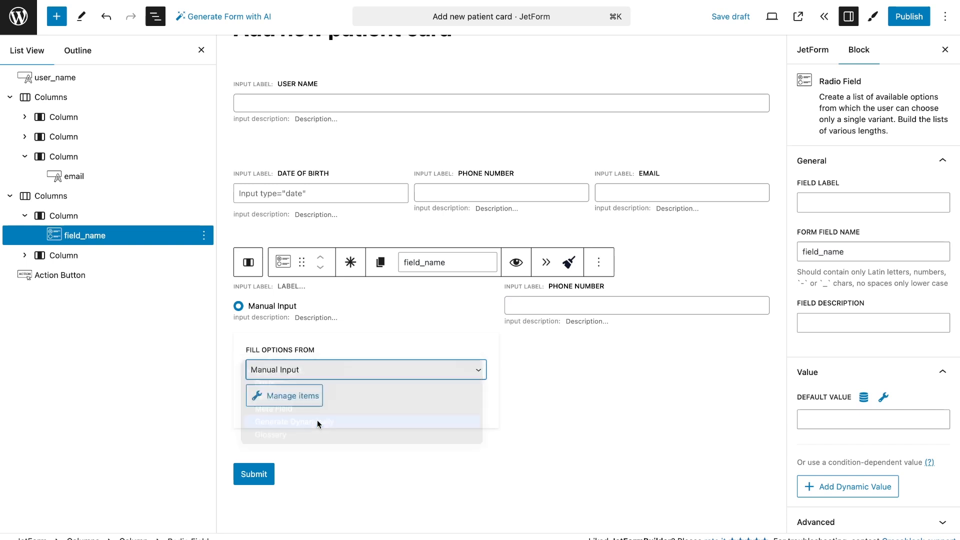
{"action": "left_click", "coordinate": [321, 409]}
{"action": "left_click", "coordinate": [327, 461]}
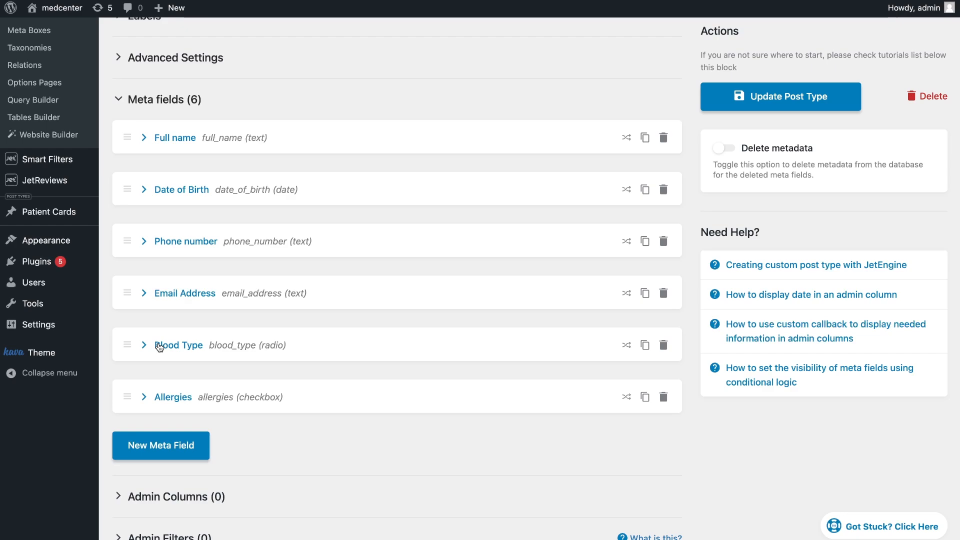
Copy the Blood Type meta field's name, blood_type, from the Patient Cards post type into the radio field's generator field name
{"action": "left_click", "coordinate": [159, 344]}
{"action": "scroll", "coordinate": [332, 302], "scroll_direction": "down", "scroll_amount": 3}
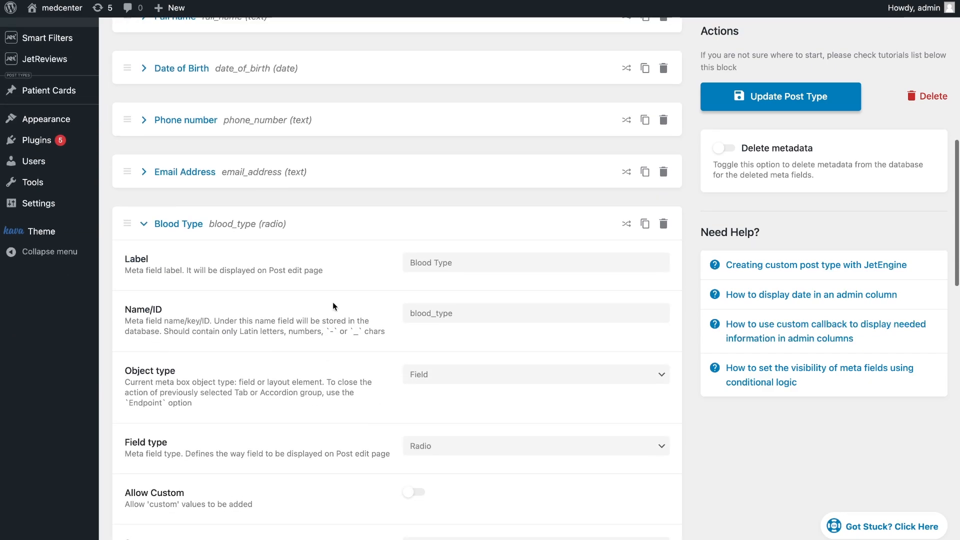
{"action": "left_click_drag", "start_coordinate": [482, 311], "coordinate": [370, 311]}
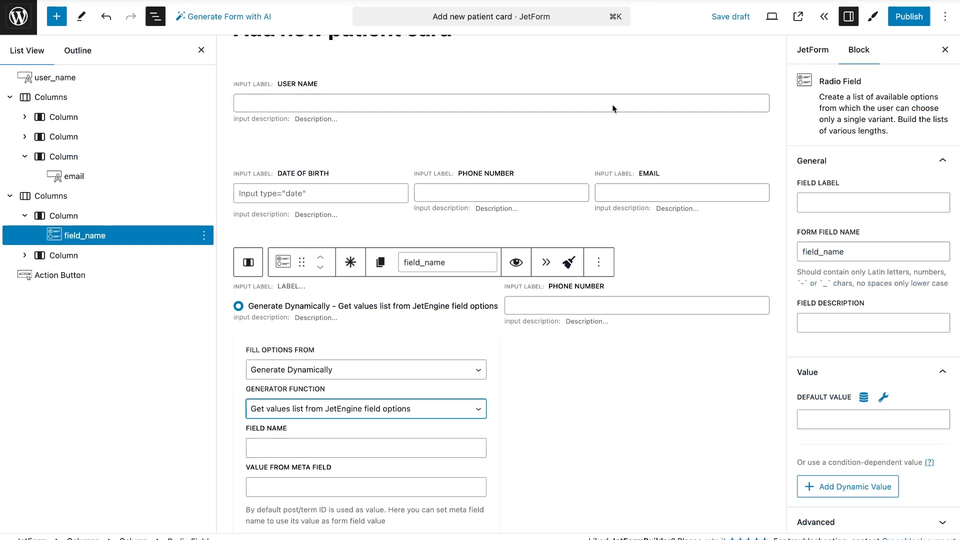
{"action": "scroll", "coordinate": [356, 304], "scroll_direction": "down", "scroll_amount": 5}
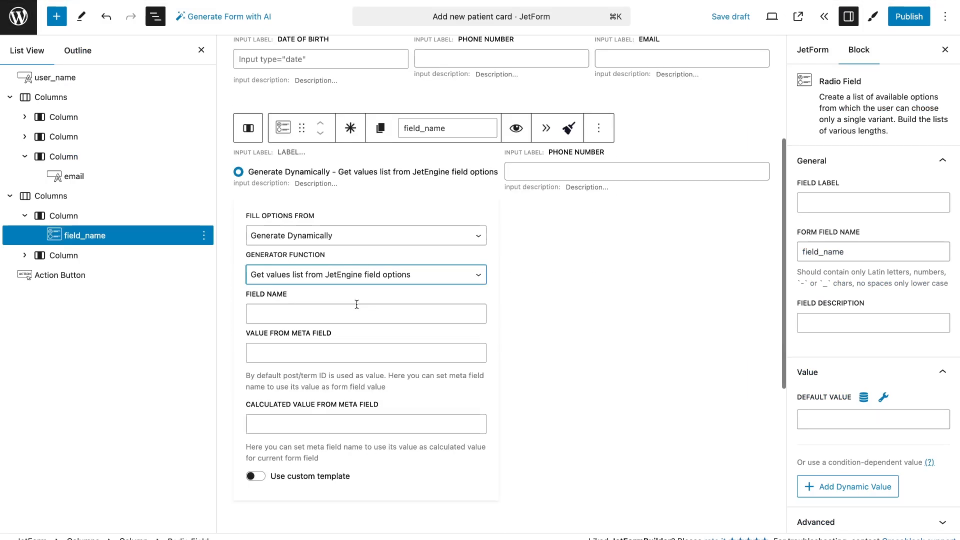
{"action": "left_click", "coordinate": [358, 320]}
{"action": "key", "text": "ctrl+v"}
Label the radio field "Blood type" and set its form field name to blood_type
{"action": "left_click", "coordinate": [873, 202]}
{"action": "type", "text": "Bl"}
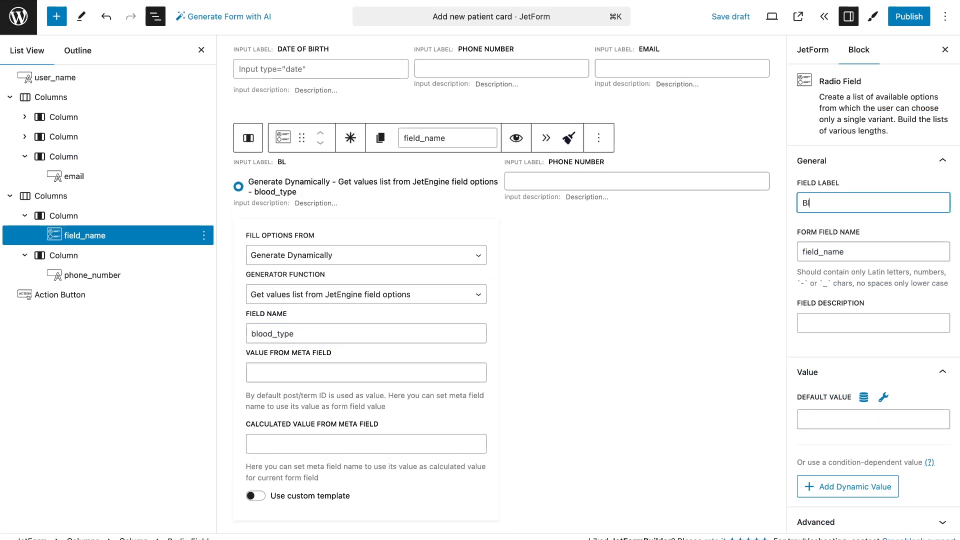
{"action": "type", "text": "ood type"}
{"action": "double_click", "coordinate": [866, 252]}
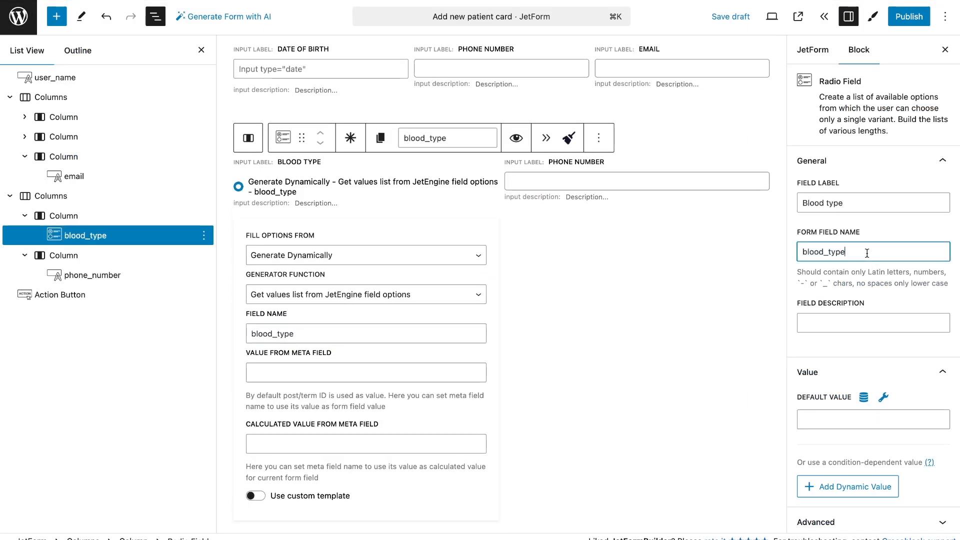
{"action": "left_click", "coordinate": [877, 238]}
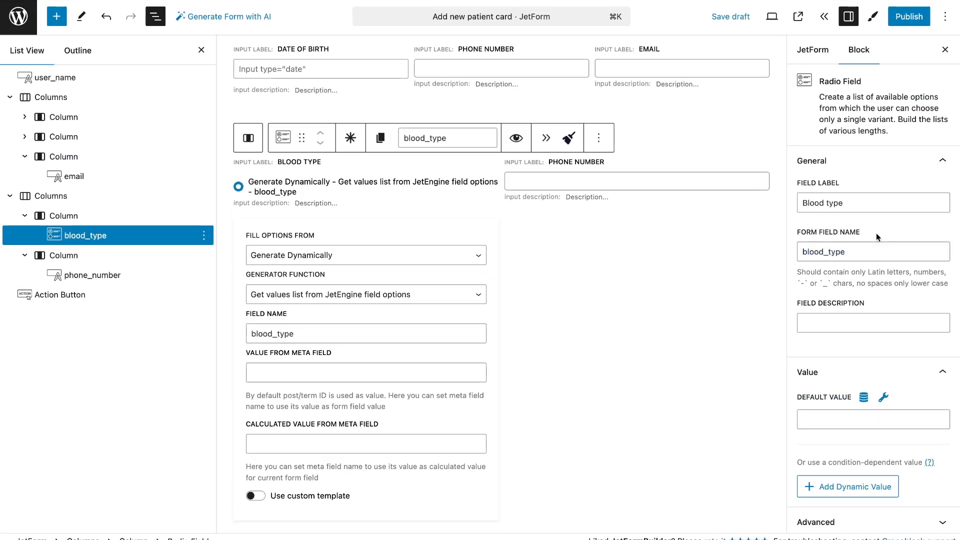
Replace the duplicated Phone number field beside Blood type with a Checkbox Field
{"action": "left_click", "coordinate": [626, 180]}
{"action": "left_click", "coordinate": [779, 138]}
{"action": "left_click", "coordinate": [800, 375]}
{"action": "left_click", "coordinate": [629, 151]}
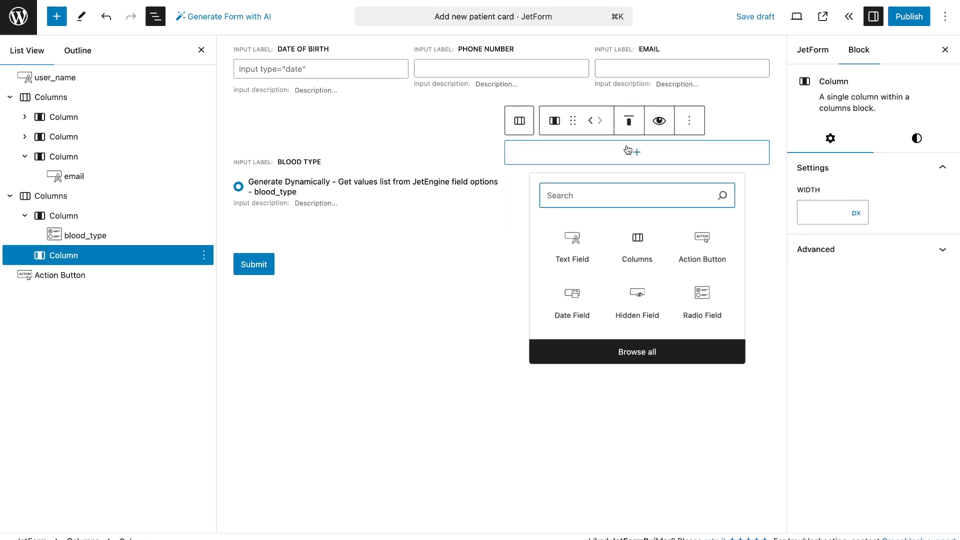
{"action": "type", "text": "che"}
{"action": "left_click", "coordinate": [562, 250]}
Make the checkbox field's options generate dynamically with "Get values list from JetEngine field options"
{"action": "left_click", "coordinate": [562, 245]}
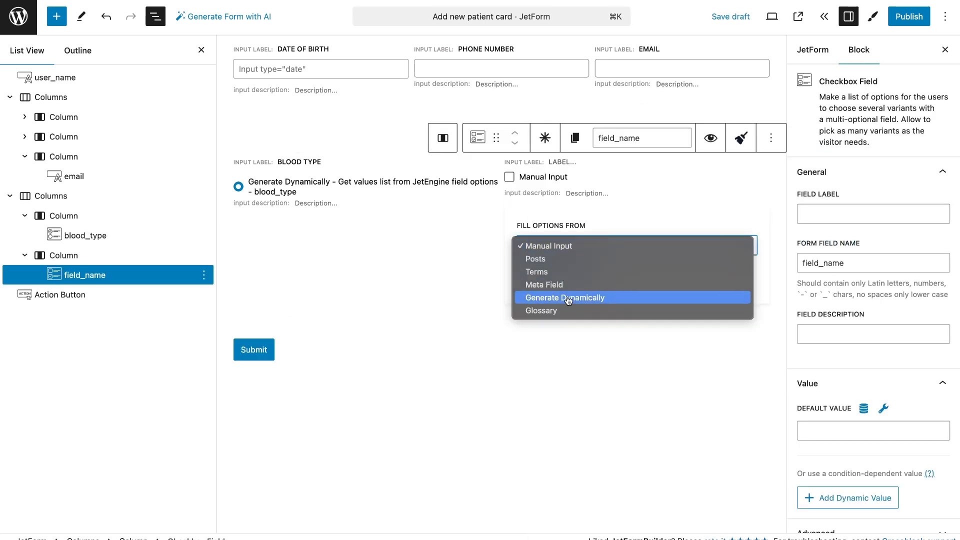
{"action": "left_click", "coordinate": [567, 297]}
{"action": "left_click", "coordinate": [589, 284]}
{"action": "left_click", "coordinate": [595, 344]}
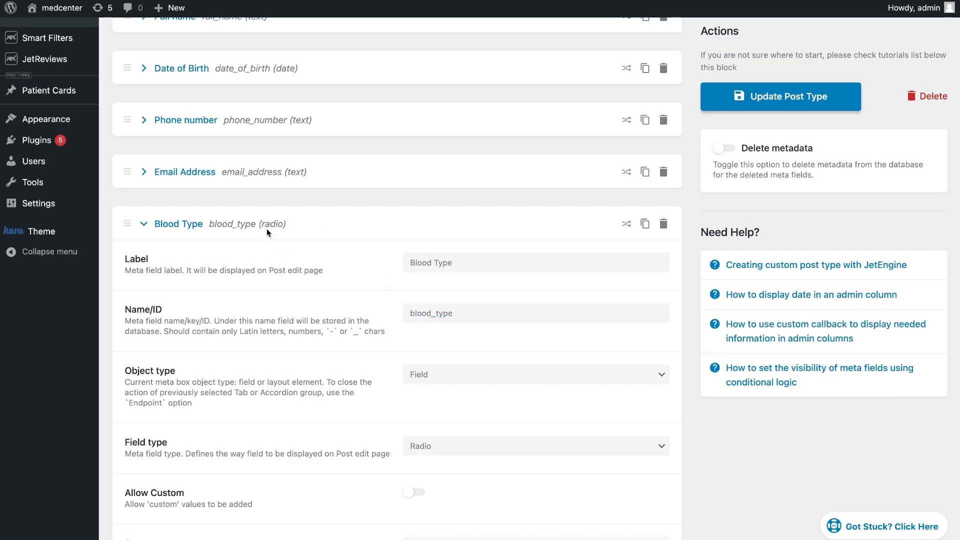
Copy the Allergies meta field's name, allergies, from the Patient Cards post type into the checkbox field's generator field name
{"action": "left_click", "coordinate": [179, 232]}
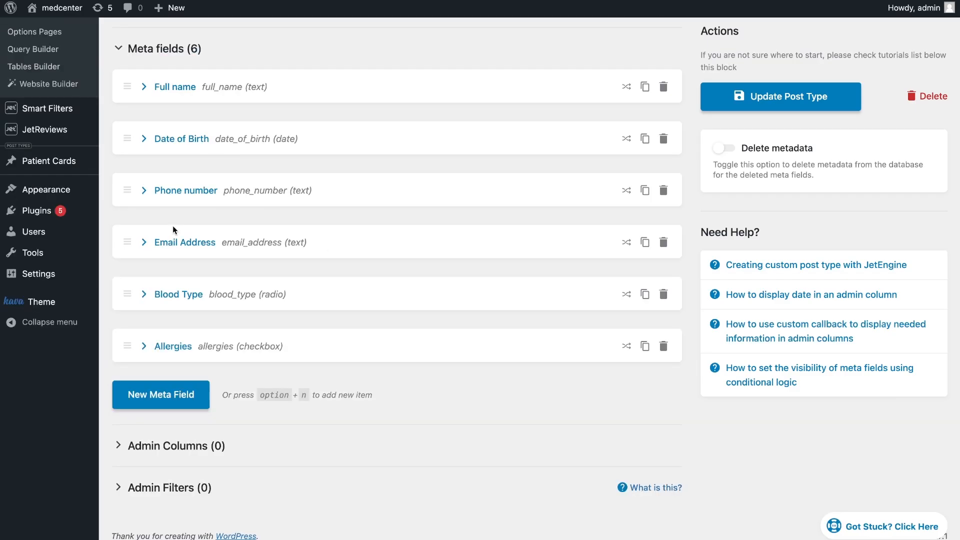
{"action": "left_click", "coordinate": [178, 347]}
{"action": "scroll", "coordinate": [178, 348], "scroll_direction": "down", "scroll_amount": 3}
{"action": "double_click", "coordinate": [467, 297]}
{"action": "key", "text": "ctrl+c"}
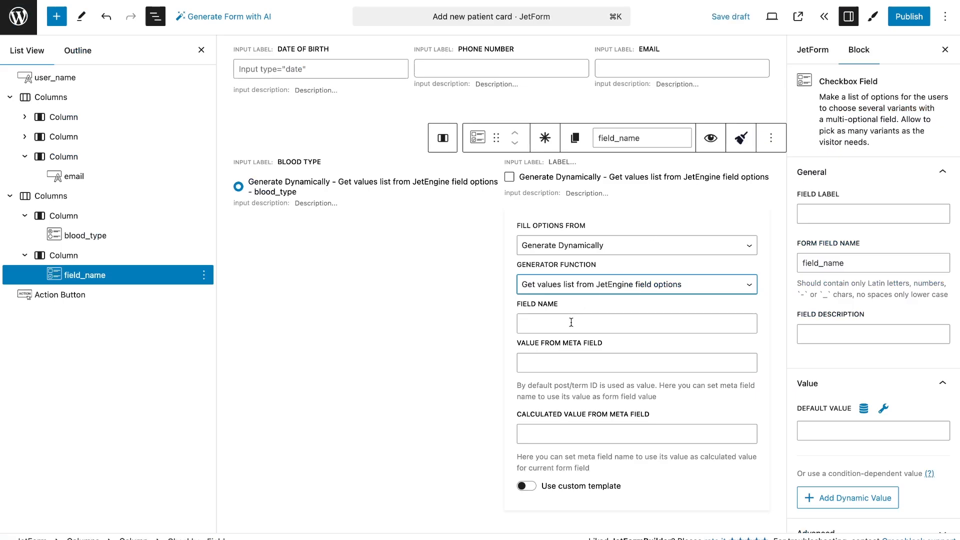
{"action": "left_click", "coordinate": [573, 325]}
{"action": "key", "text": "ctrl+v"}
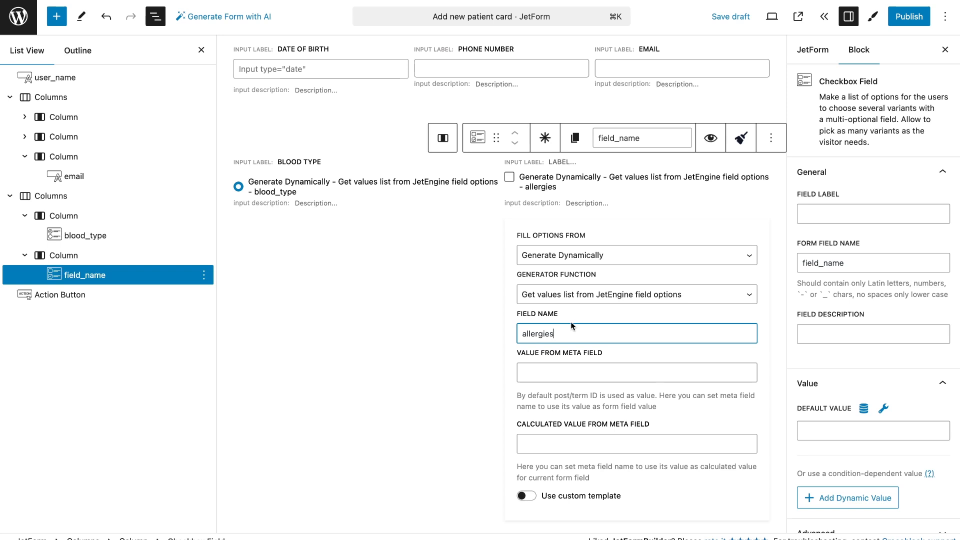
Label the checkbox field "Allergies" and set its form field name to allergies
{"action": "left_click", "coordinate": [859, 216]}
{"action": "key", "text": "ctrl+v"}
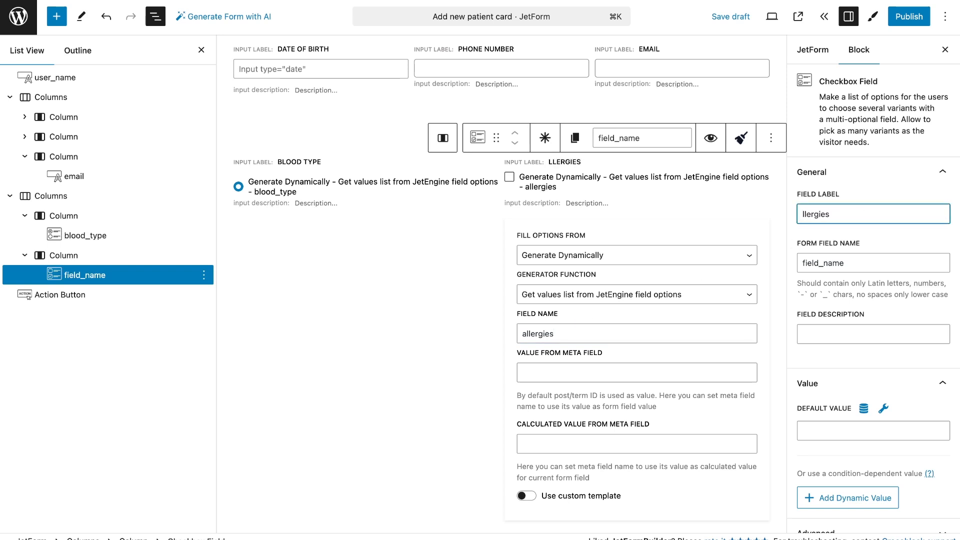
{"action": "left_click", "coordinate": [854, 270]}
{"action": "scroll", "coordinate": [854, 270], "scroll_direction": "down", "scroll_amount": 1}
Enable custom options for the Allergies checkbox field
{"action": "left_click", "coordinate": [770, 138]}
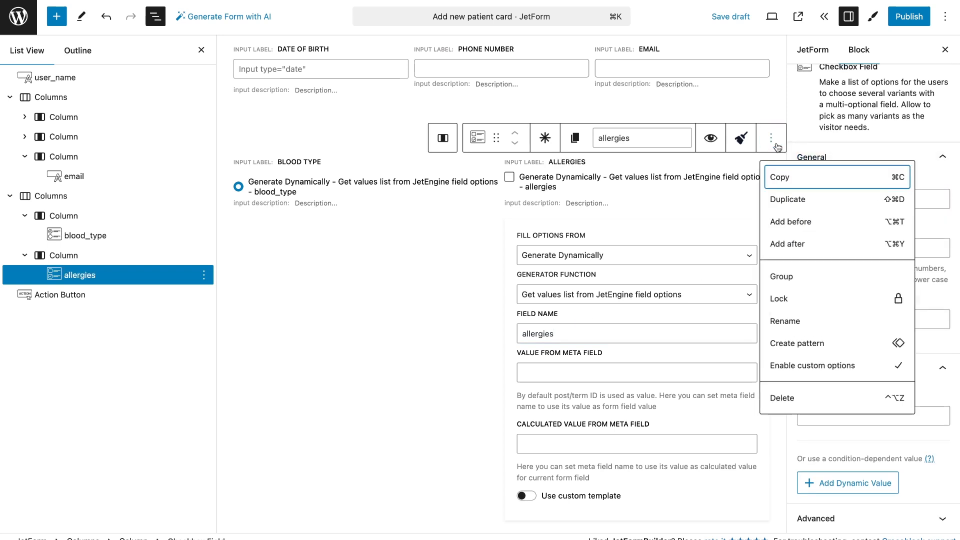
{"action": "left_click", "coordinate": [841, 366]}
{"action": "left_click", "coordinate": [715, 323]}
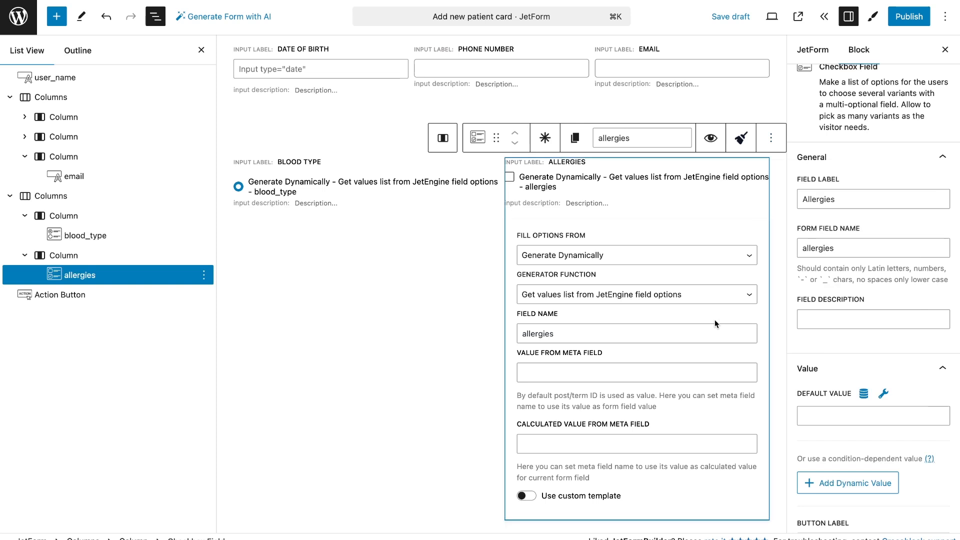
Add an Insert/Update Post action to the form's post submit actions
{"action": "left_click", "coordinate": [829, 48]}
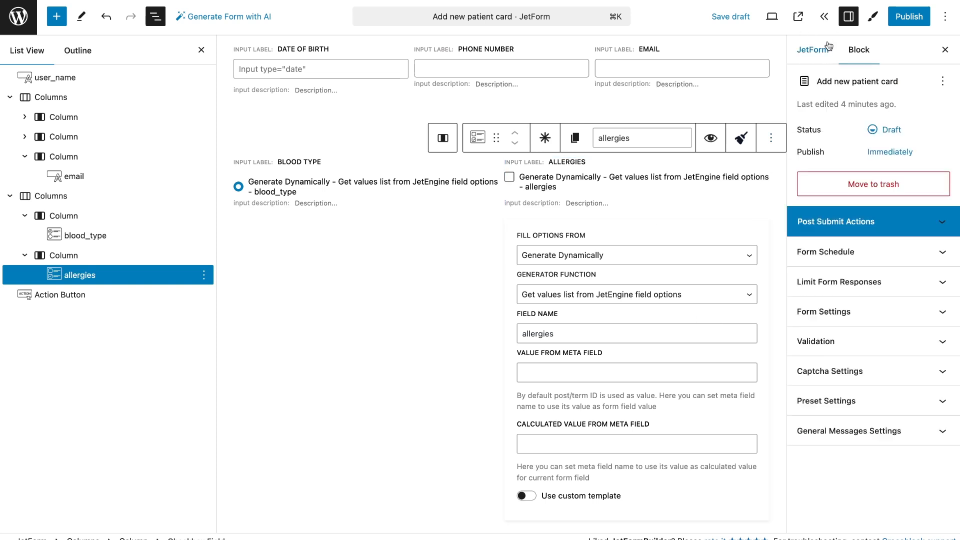
{"action": "left_click", "coordinate": [860, 221]}
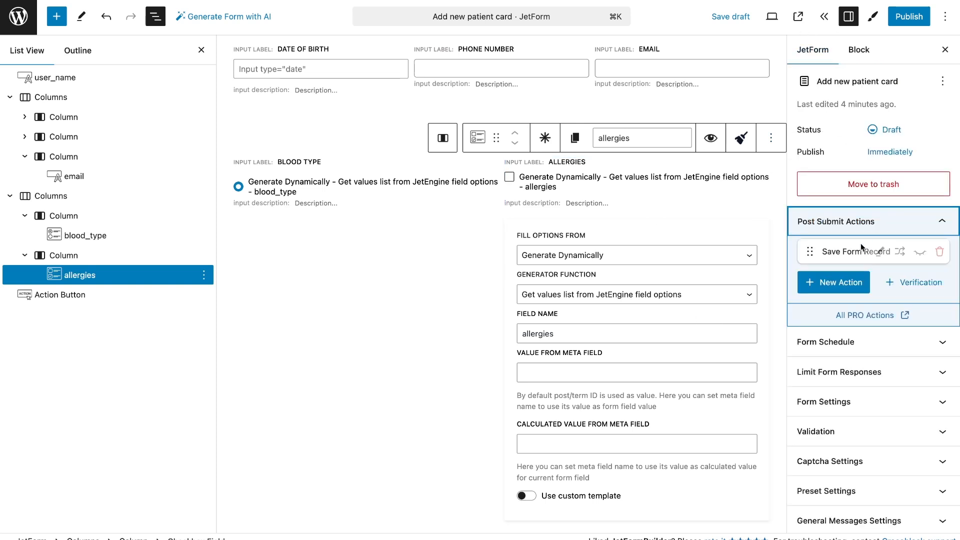
{"action": "left_click", "coordinate": [847, 284]}
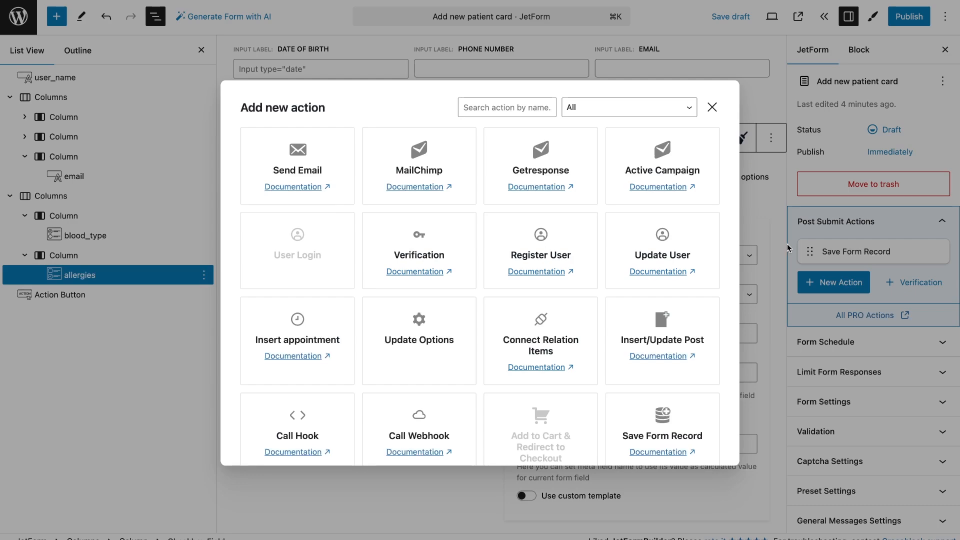
{"action": "left_click", "coordinate": [663, 320]}
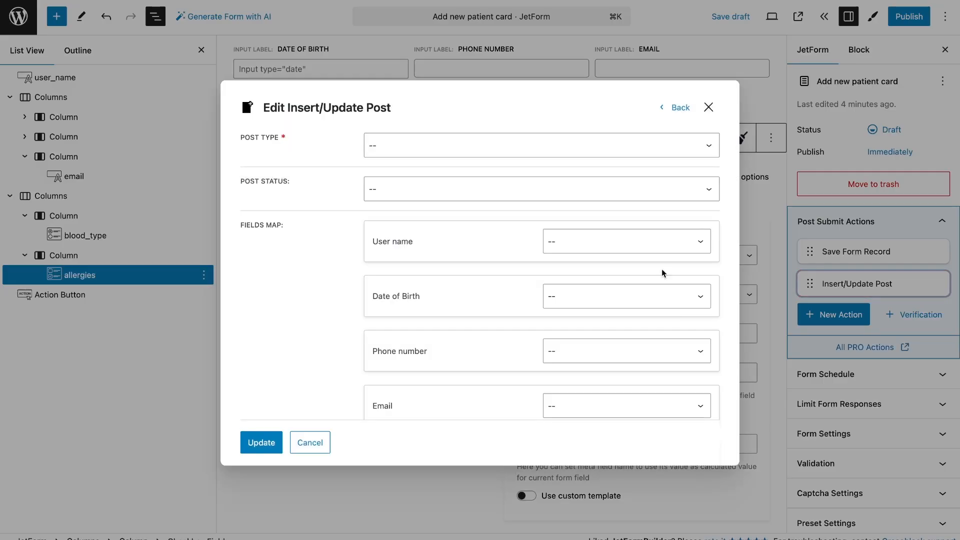
Set the Insert/Update Post action's post type to Patient Cards and its post status to Pending Review
{"action": "left_click", "coordinate": [590, 155]}
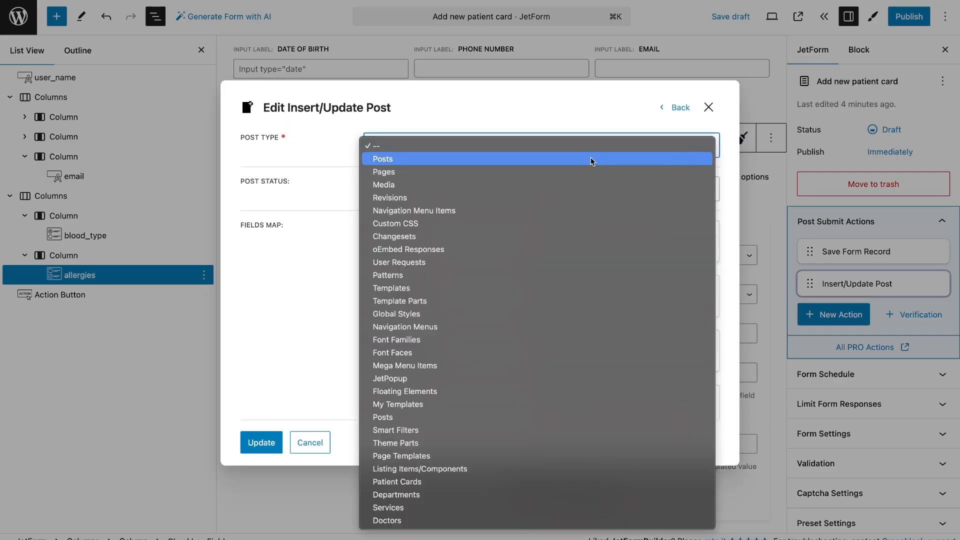
{"action": "left_click", "coordinate": [547, 482]}
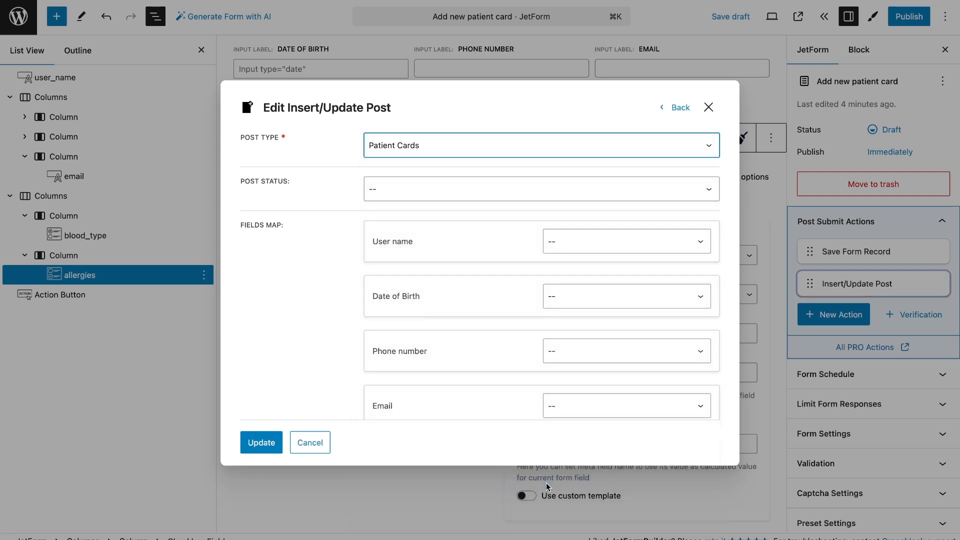
{"action": "left_click", "coordinate": [509, 190]}
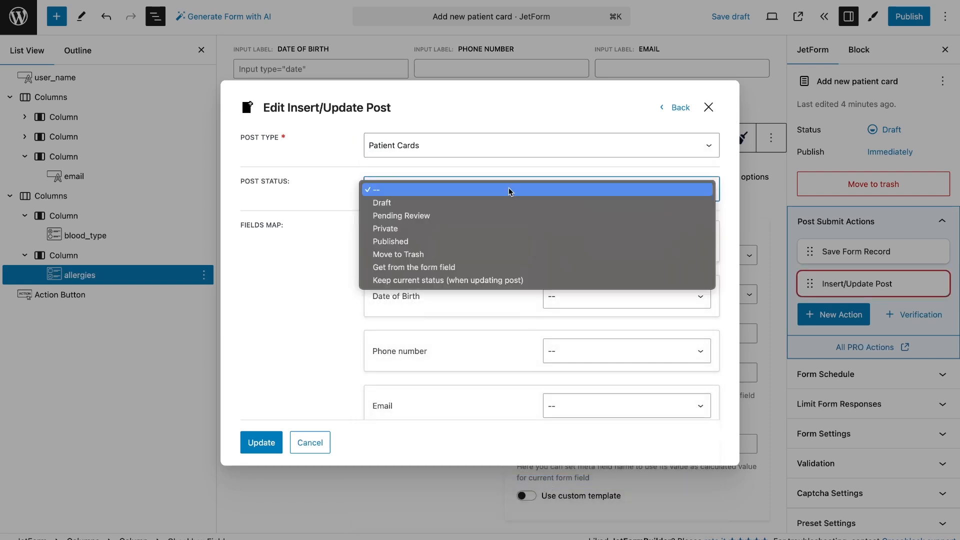
{"action": "left_click", "coordinate": [514, 219]}
Map the User name form field to the post meta key full_name, copied from the Patient Cards post type's Full name meta field
{"action": "left_click", "coordinate": [577, 237]}
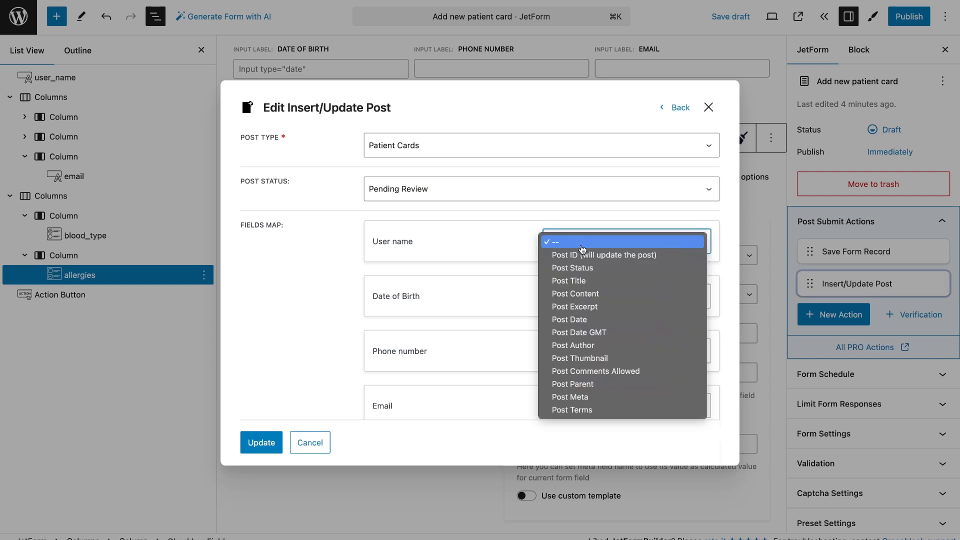
{"action": "left_click", "coordinate": [528, 290]}
{"action": "left_click", "coordinate": [575, 242]}
{"action": "left_click", "coordinate": [570, 396]}
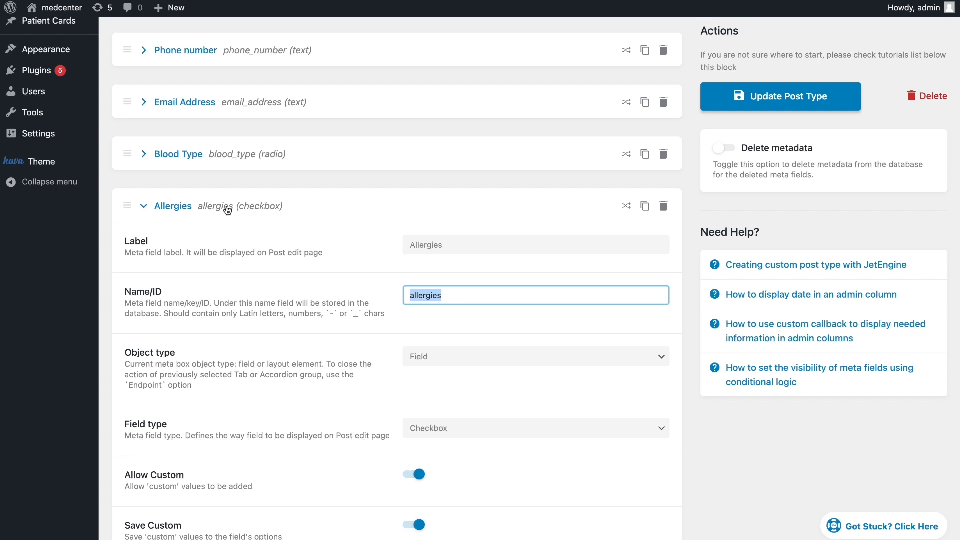
{"action": "left_click", "coordinate": [227, 207]}
{"action": "left_click", "coordinate": [220, 106]}
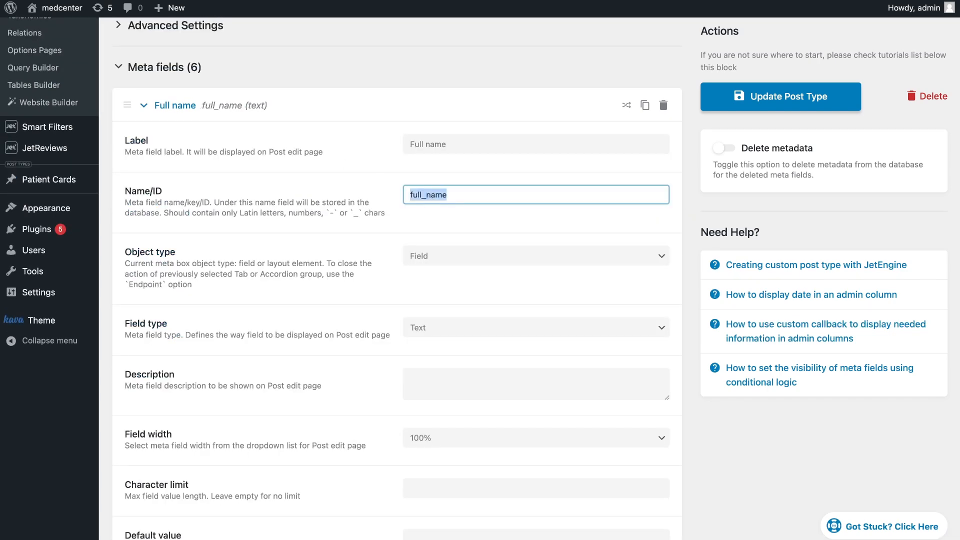
{"action": "left_click", "coordinate": [595, 275]}
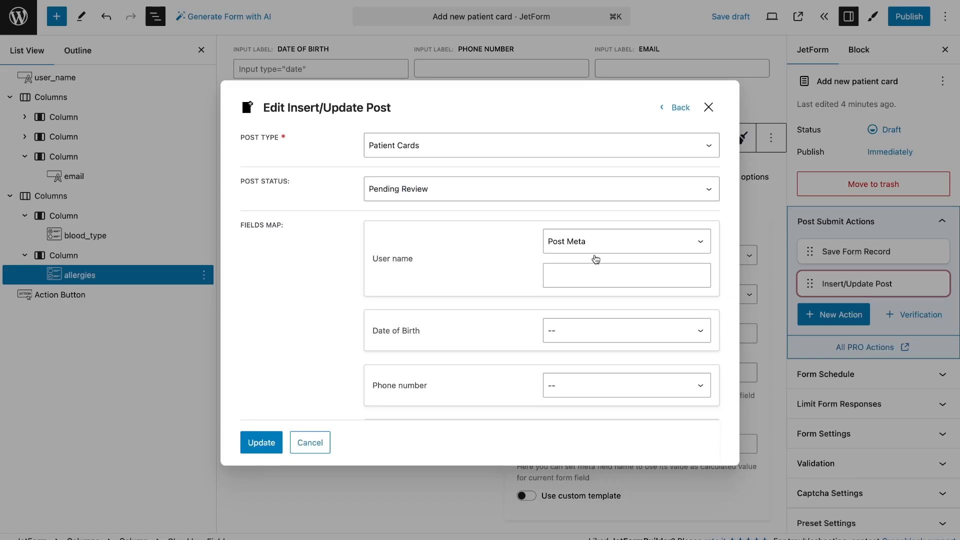
{"action": "type", "text": "full_name"}
Map Date of Birth to the post meta key date_of_birth, copied from the Patient Cards post type, and save the action's settings
{"action": "left_click", "coordinate": [602, 330]}
{"action": "left_click", "coordinate": [607, 486]}
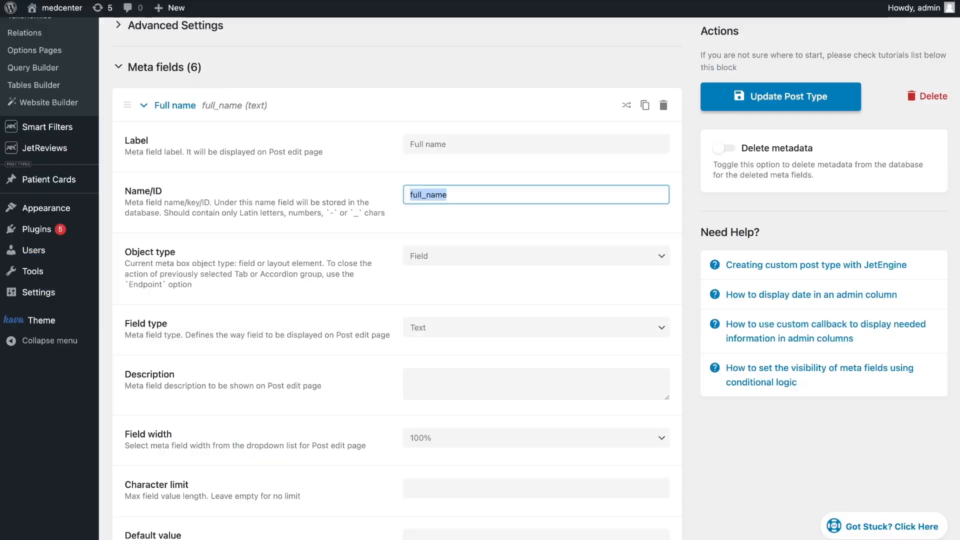
{"action": "left_click", "coordinate": [175, 103]}
{"action": "left_click", "coordinate": [182, 155]}
{"action": "double_click", "coordinate": [450, 245]}
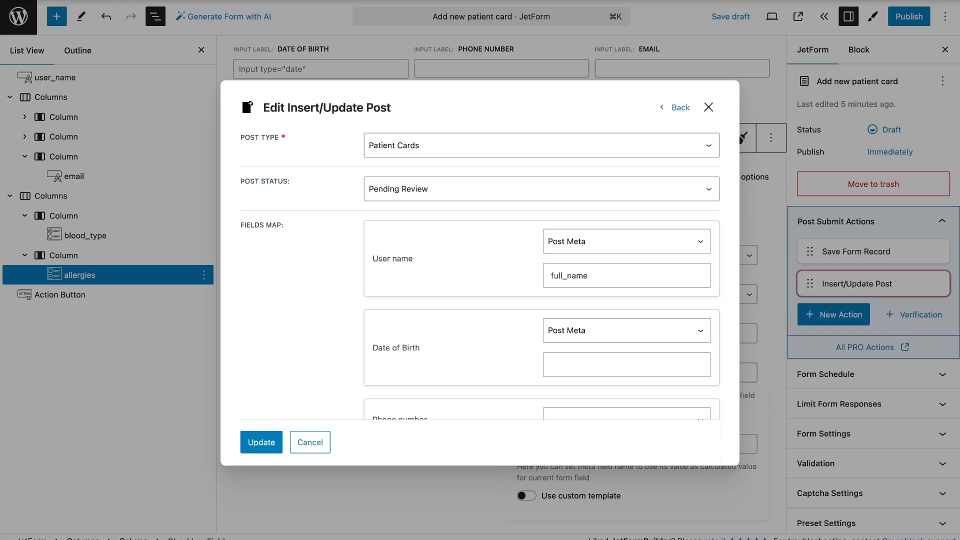
{"action": "left_click", "coordinate": [564, 364]}
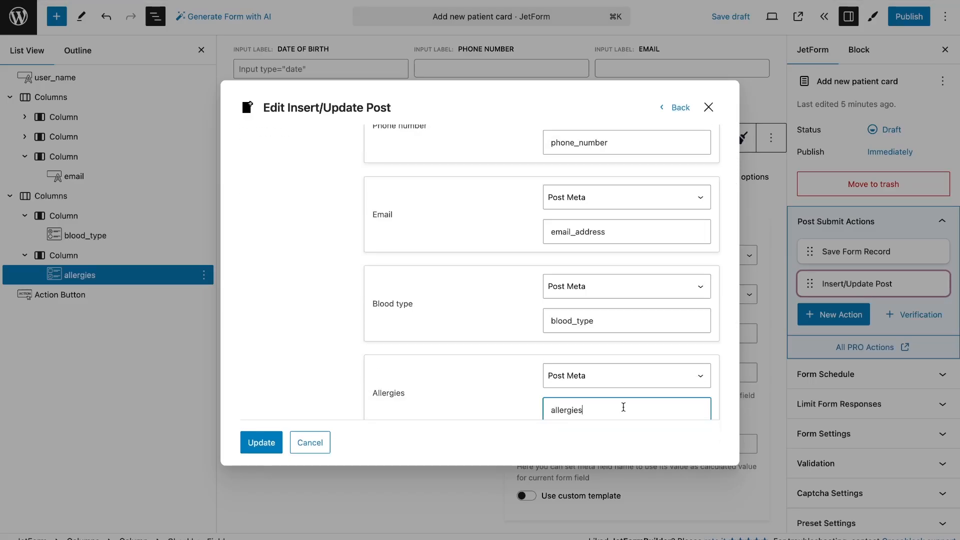
{"action": "left_click", "coordinate": [276, 444]}
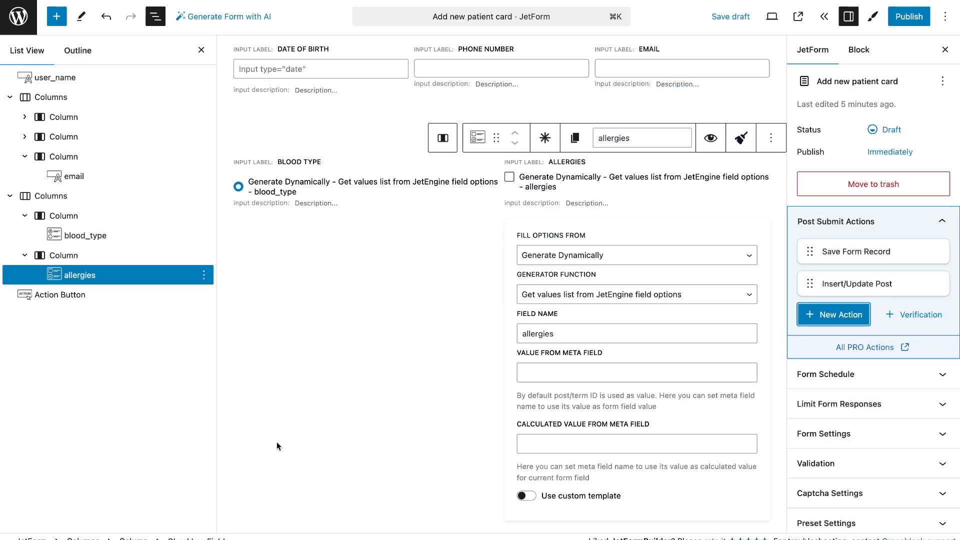
Move the Insert/Update Post action above Save Form Record and publish the form
{"action": "left_click_drag", "start_coordinate": [810, 284], "coordinate": [810, 251]}
{"action": "left_click", "coordinate": [909, 17]}
{"action": "left_click", "coordinate": [904, 20]}
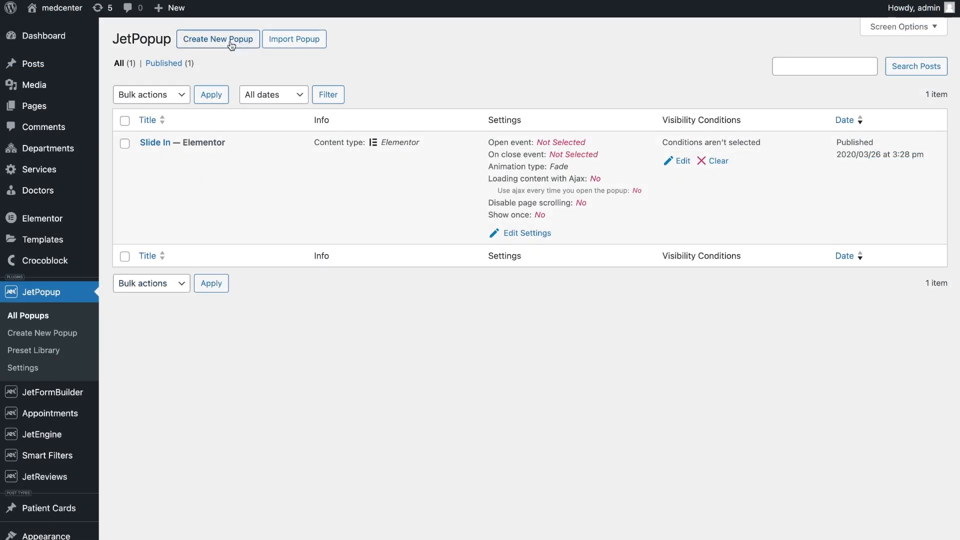
Create a JetPopup popup named "Patient card" from the Classic preset with Elementor as its content type
{"action": "left_click", "coordinate": [234, 40]}
{"action": "left_click", "coordinate": [375, 264]}
{"action": "type", "text": "Patient card"}
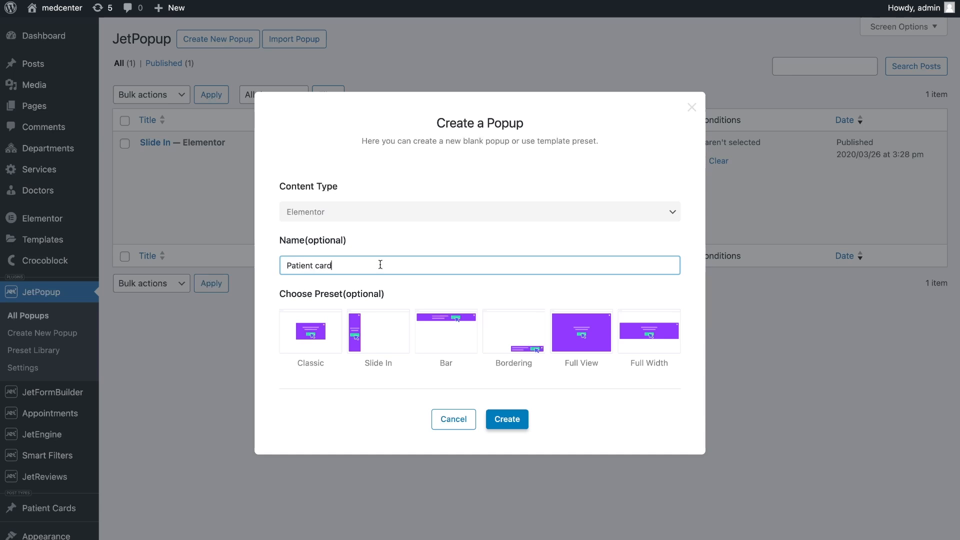
{"action": "left_click", "coordinate": [327, 336]}
{"action": "left_click", "coordinate": [507, 419]}
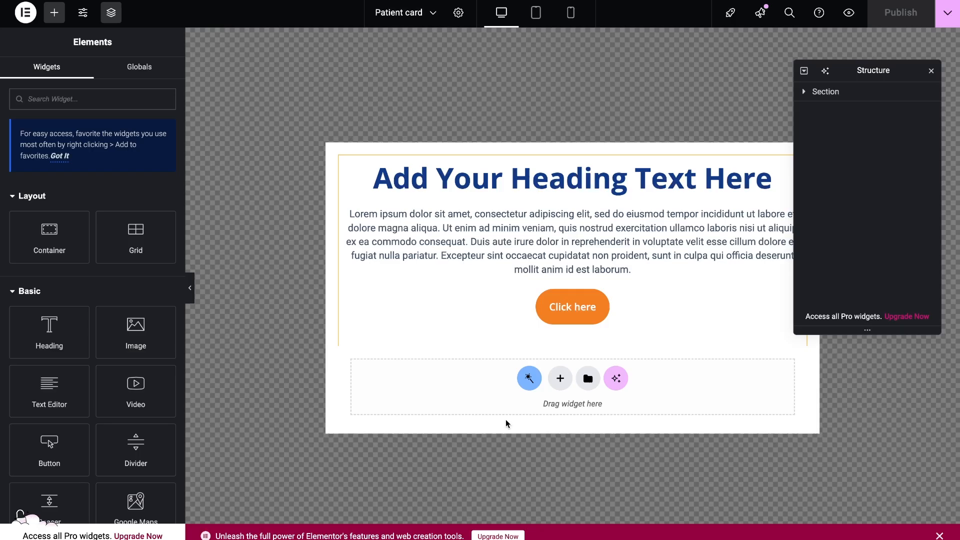
Dismiss the Launchpad tip and delete the preset's placeholder section from the popup
{"action": "left_click", "coordinate": [917, 329]}
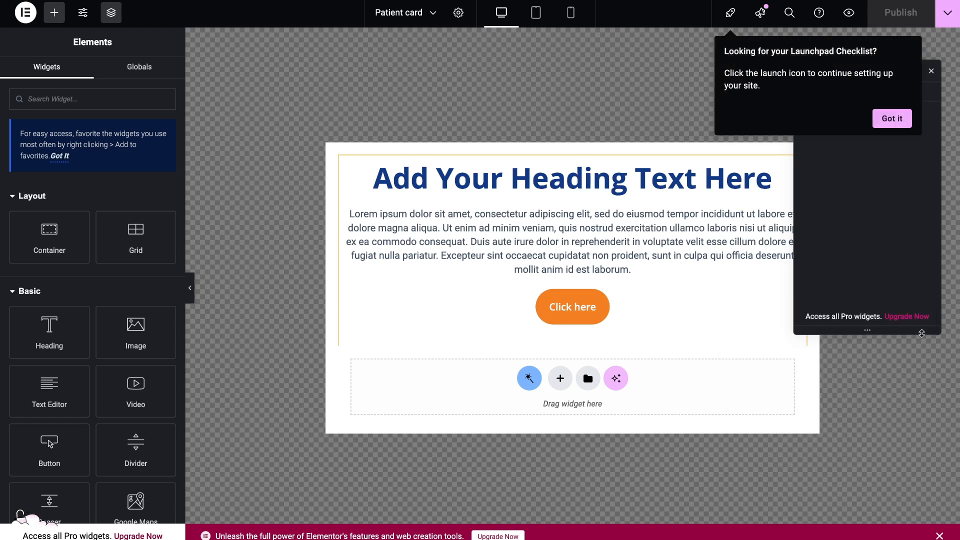
{"action": "left_click", "coordinate": [891, 117]}
{"action": "left_click", "coordinate": [857, 94]}
{"action": "right_click", "coordinate": [856, 94]}
{"action": "left_click", "coordinate": [859, 343]}
Add a JetForm widget to the popup and choose the "Add new patient card" form for it
{"action": "type", "text": "jet"}
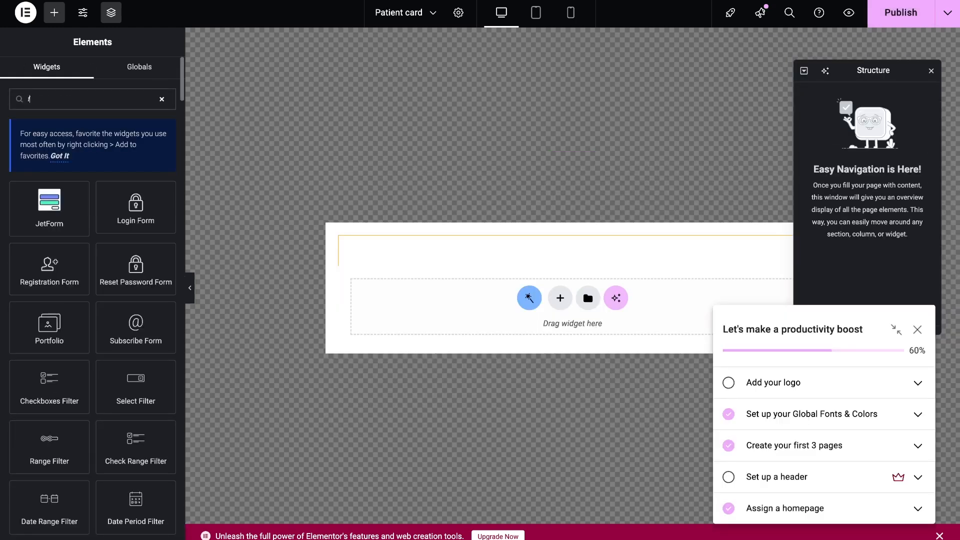
{"action": "left_click", "coordinate": [49, 204]}
{"action": "left_click", "coordinate": [131, 145]}
{"action": "left_click", "coordinate": [138, 183]}
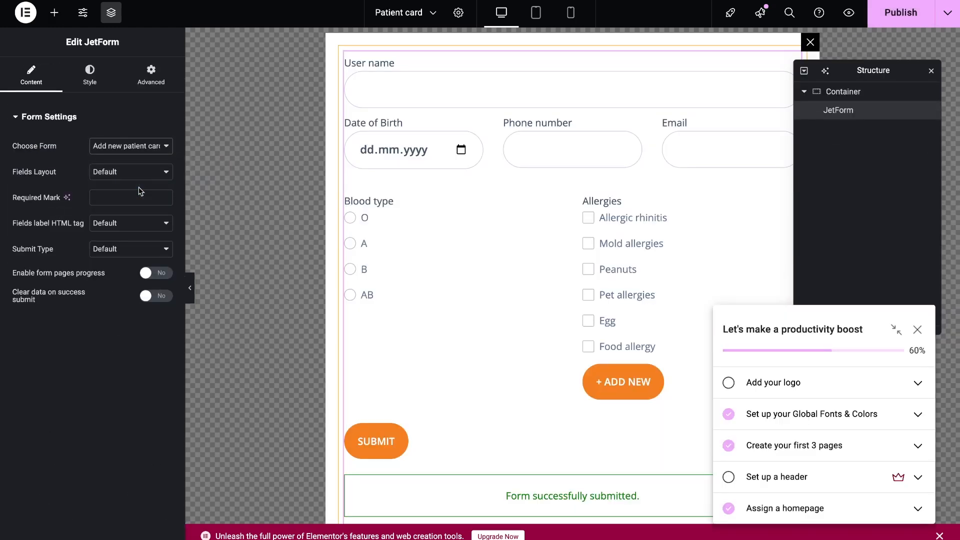
In the Header template, duplicate the open-hours column of the first section and delete the Headline from the copy
{"action": "left_click", "coordinate": [219, 209]}
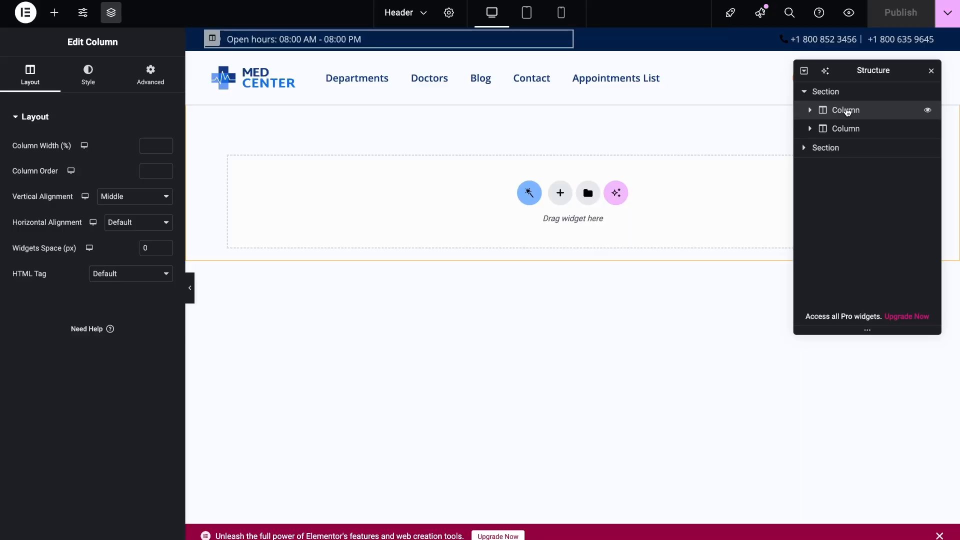
{"action": "right_click", "coordinate": [847, 109]}
{"action": "left_click", "coordinate": [860, 146]}
{"action": "right_click", "coordinate": [839, 147]}
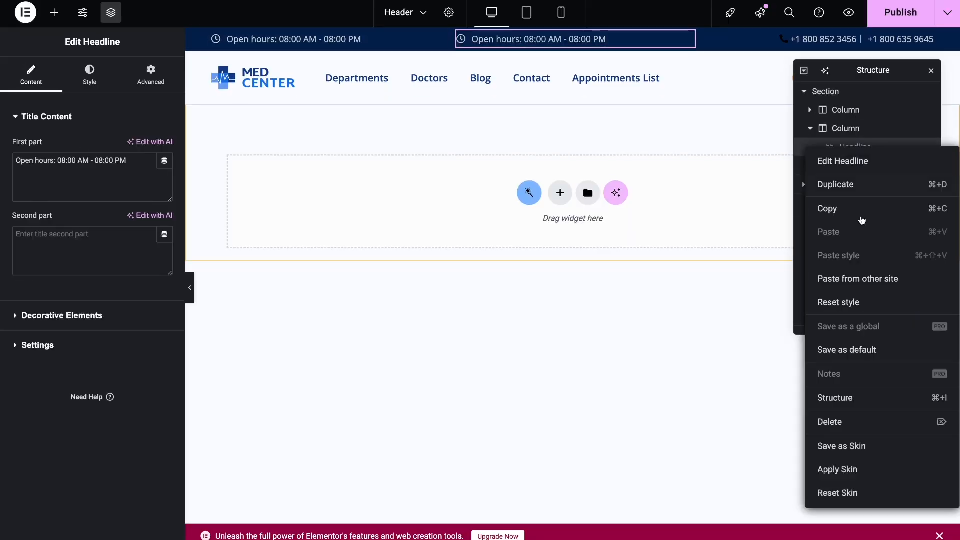
{"action": "left_click", "coordinate": [862, 420]}
Add a Button widget labelled "Add your card" to the emptied column, stretched across it with -16 px margins on all sides
{"action": "type", "text": "but"}
{"action": "left_click_drag", "start_coordinate": [49, 207], "coordinate": [535, 47]}
{"action": "left_click_drag", "start_coordinate": [135, 172], "coordinate": [75, 171]}
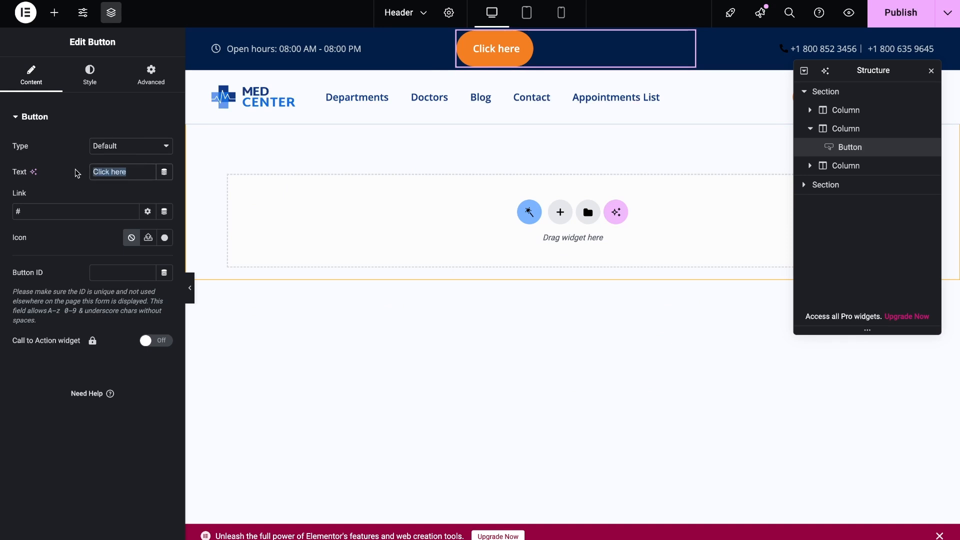
{"action": "type", "text": "A."}
{"action": "type", "text": "d your card"}
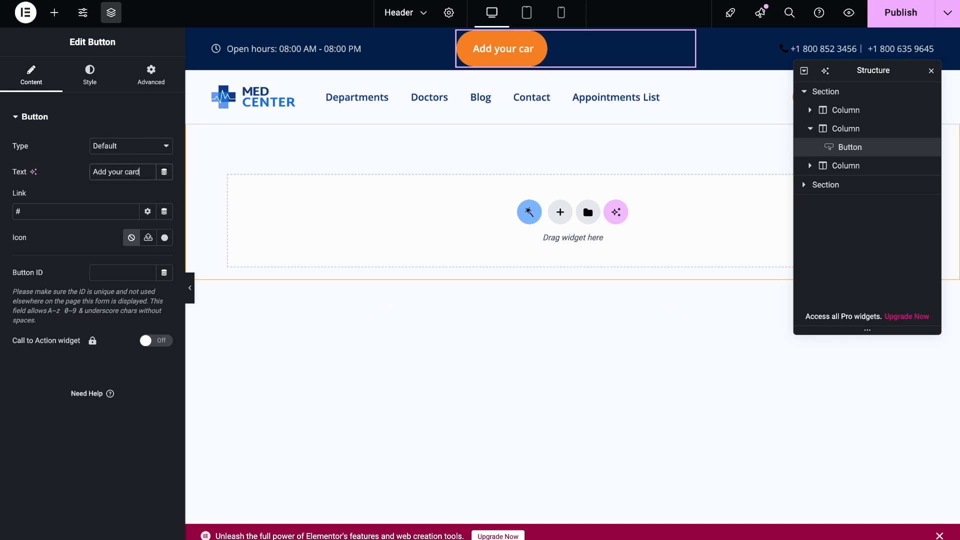
{"action": "left_click", "coordinate": [89, 74]}
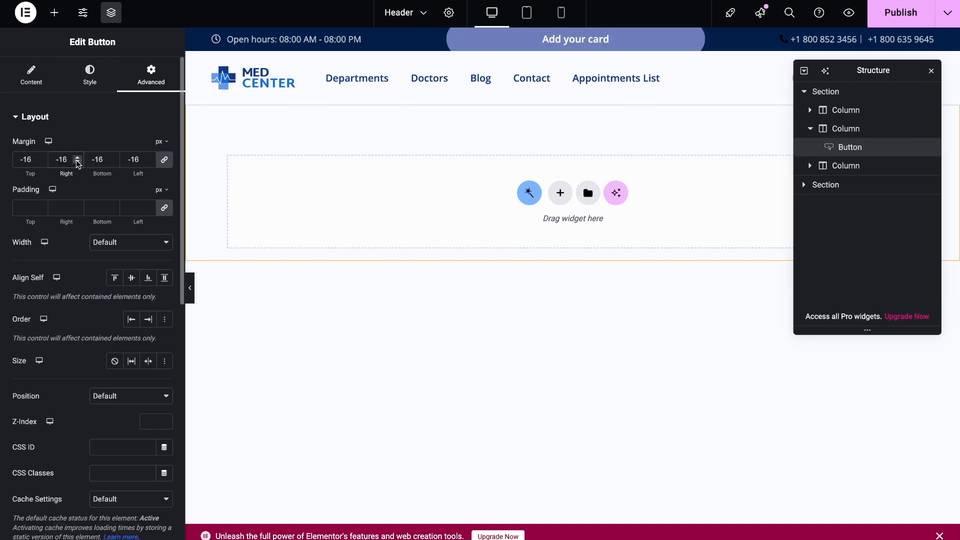
Attach the Patient card popup to the "Add your card" button through its JetPopup settings
{"action": "left_click", "coordinate": [35, 116]}
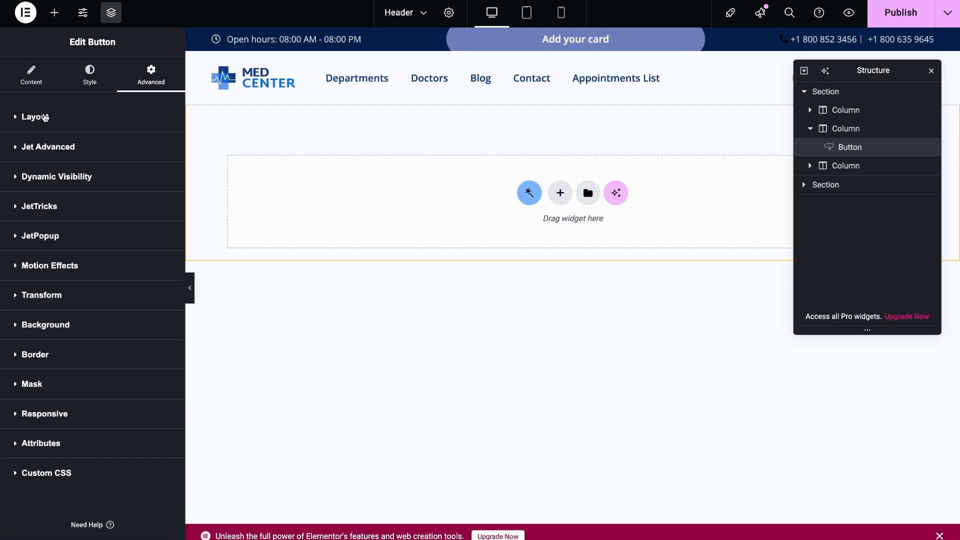
{"action": "left_click", "coordinate": [72, 237]}
{"action": "left_click", "coordinate": [128, 264]}
{"action": "type", "text": "p"}
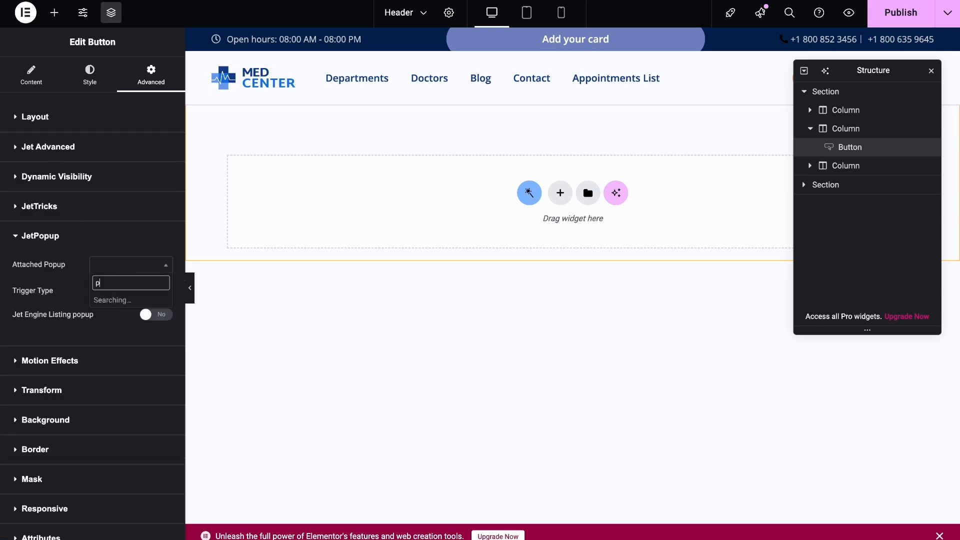
{"action": "type", "text": "atient"}
{"action": "key", "text": "Return"}
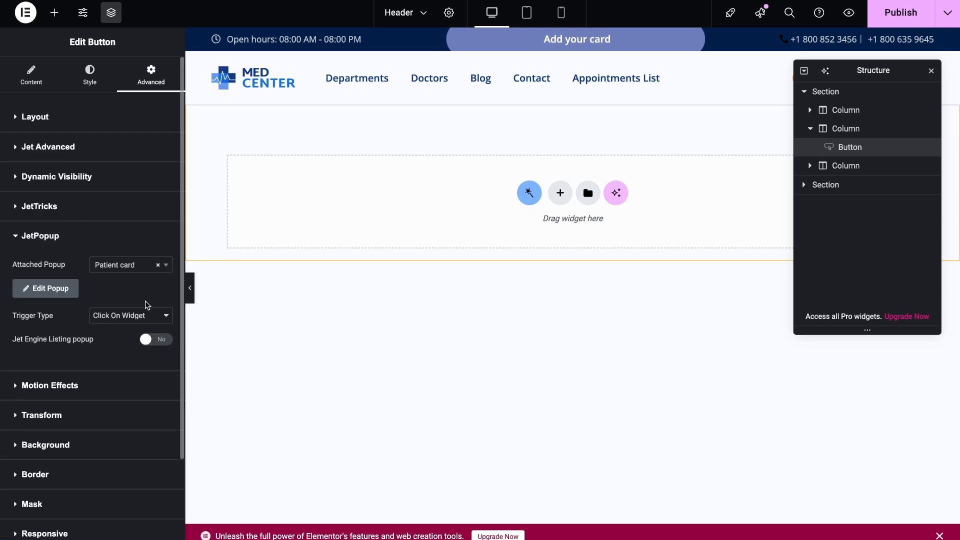
Enable dynamic visibility on the button so it shows only when "User Role is" Author
{"action": "left_click", "coordinate": [95, 180]}
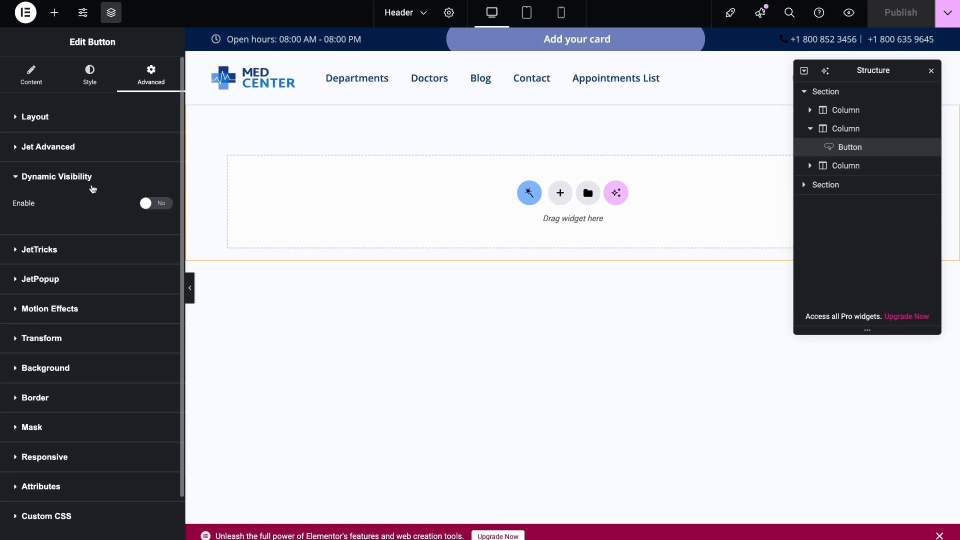
{"action": "left_click", "coordinate": [161, 205]}
{"action": "left_click", "coordinate": [111, 286]}
{"action": "left_click", "coordinate": [102, 334]}
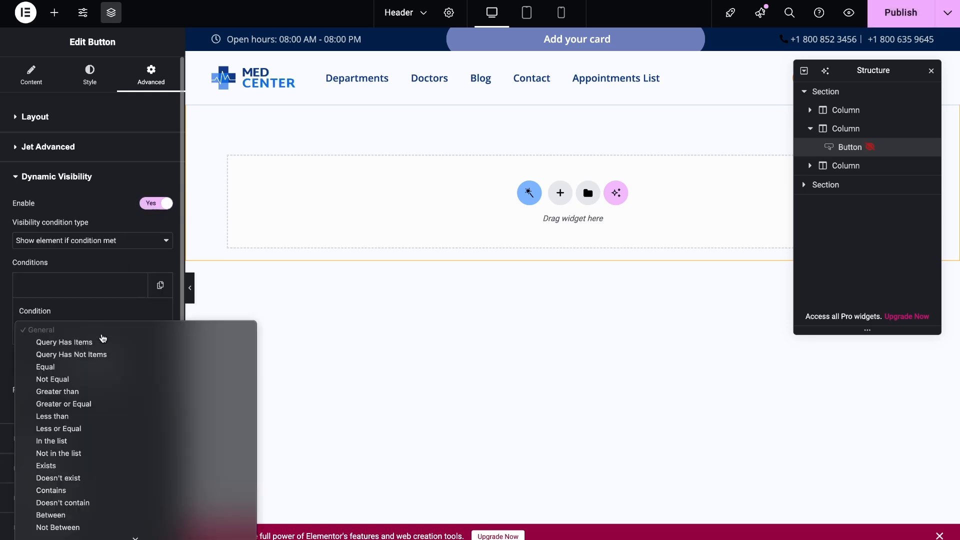
{"action": "scroll", "coordinate": [101, 393], "scroll_direction": "down", "scroll_amount": 8}
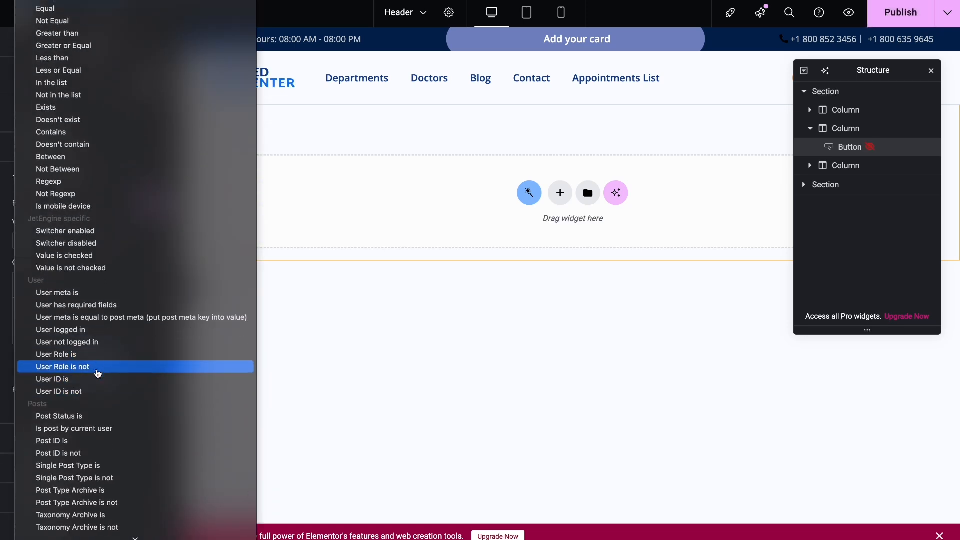
{"action": "left_click", "coordinate": [99, 356]}
{"action": "left_click", "coordinate": [84, 369]}
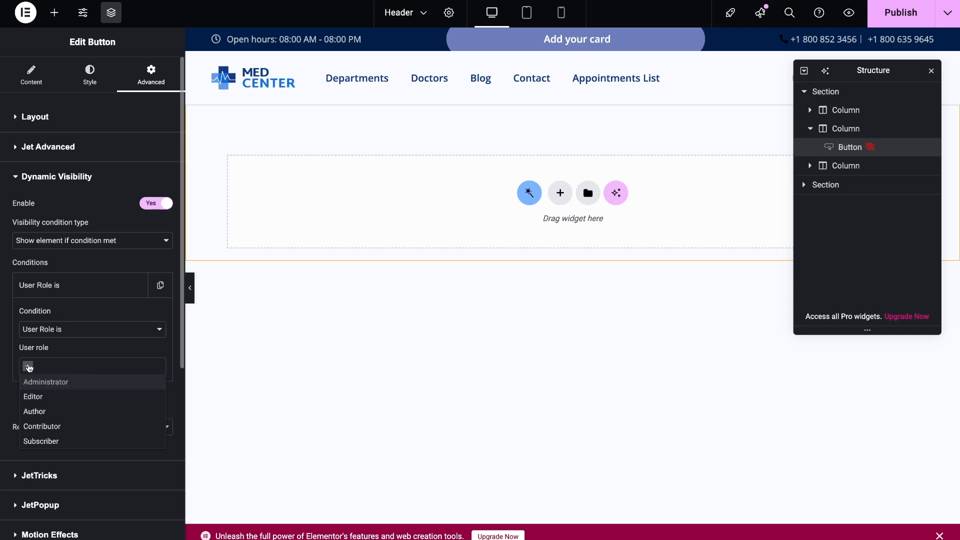
{"action": "left_click", "coordinate": [36, 409]}
Publish the Header template and check the signed-in account on the site's home page
{"action": "left_click", "coordinate": [902, 14]}
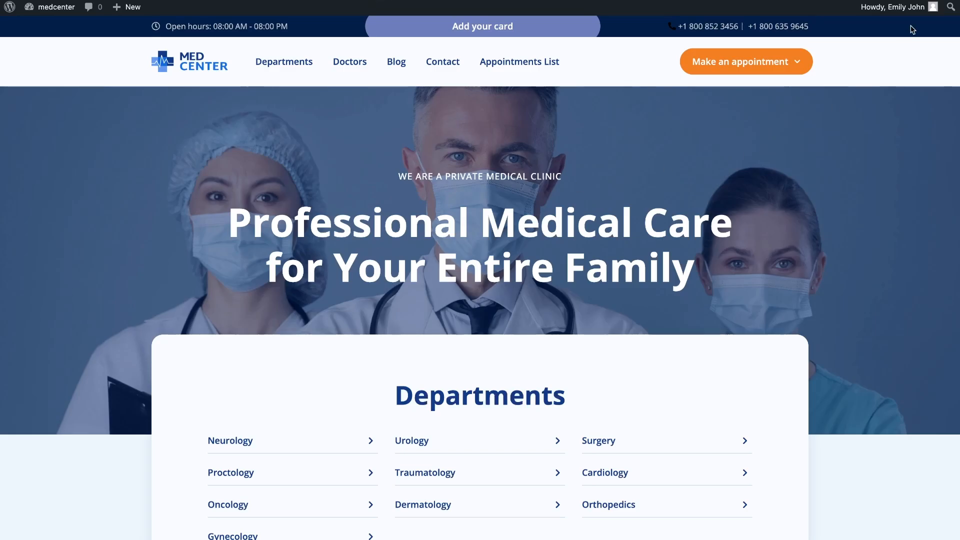
{"action": "mouse_move", "coordinate": [917, 12]}
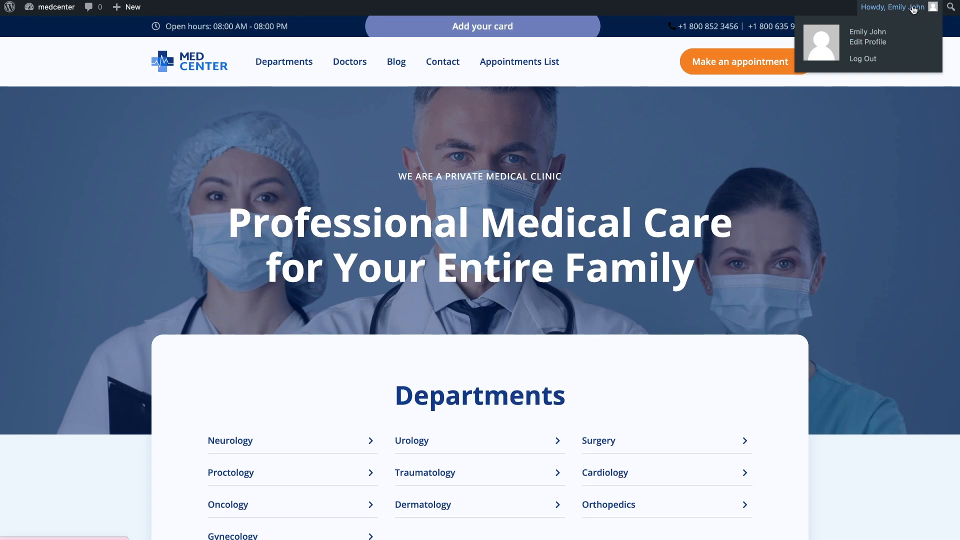
Open the "Add your card" popup form and fill in the user name, date of birth, phone number and e-mail
{"action": "left_click", "coordinate": [545, 30]}
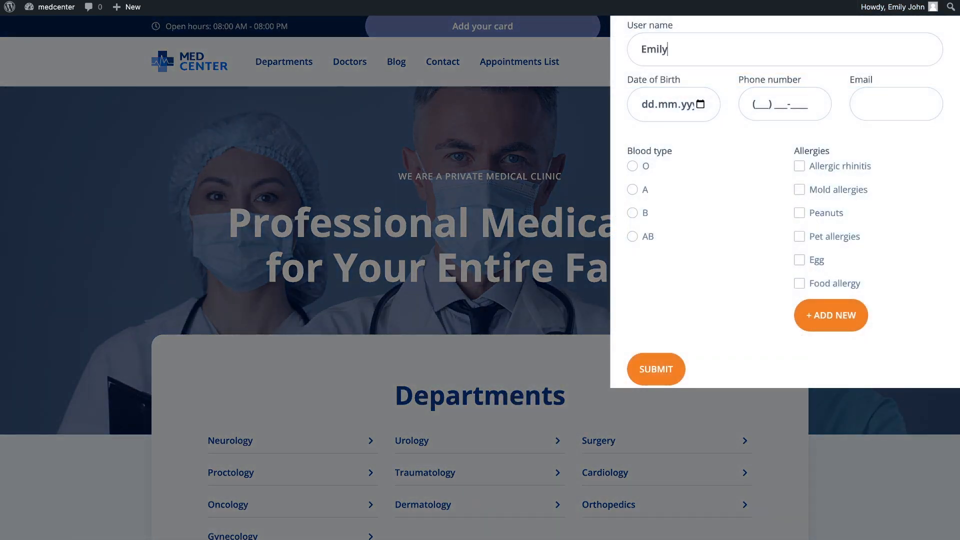
{"action": "left_click", "coordinate": [646, 106]}
{"action": "type", "text": "2601"}
{"action": "left_click", "coordinate": [755, 104]}
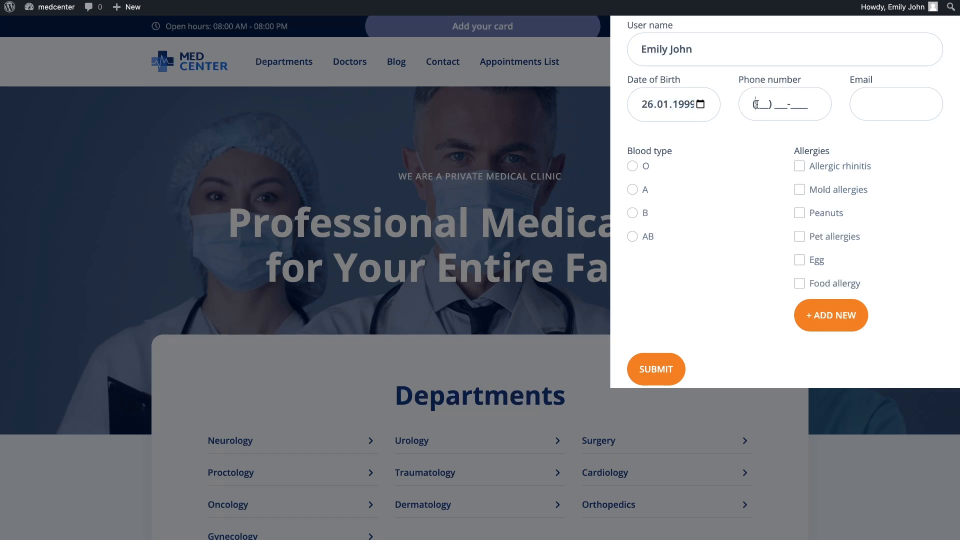
{"action": "left_click", "coordinate": [867, 104]}
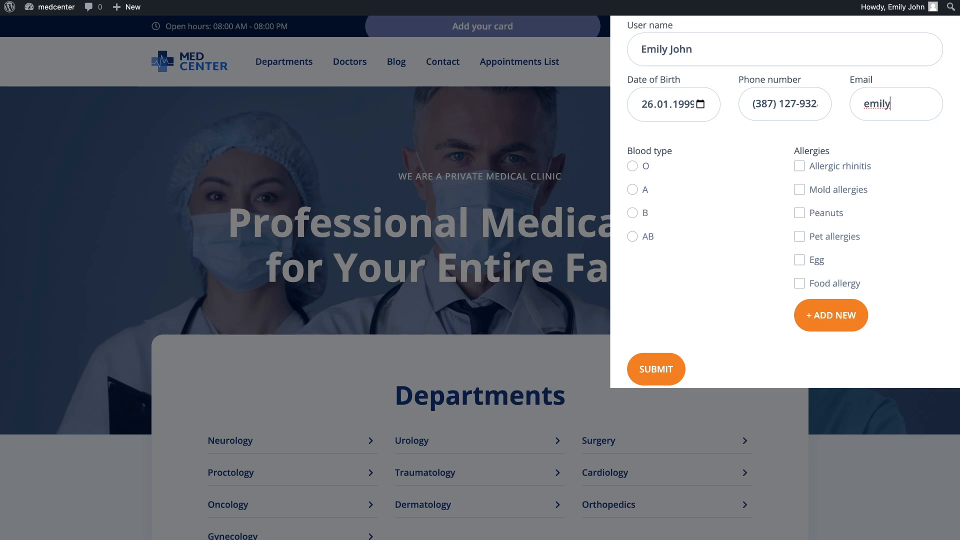
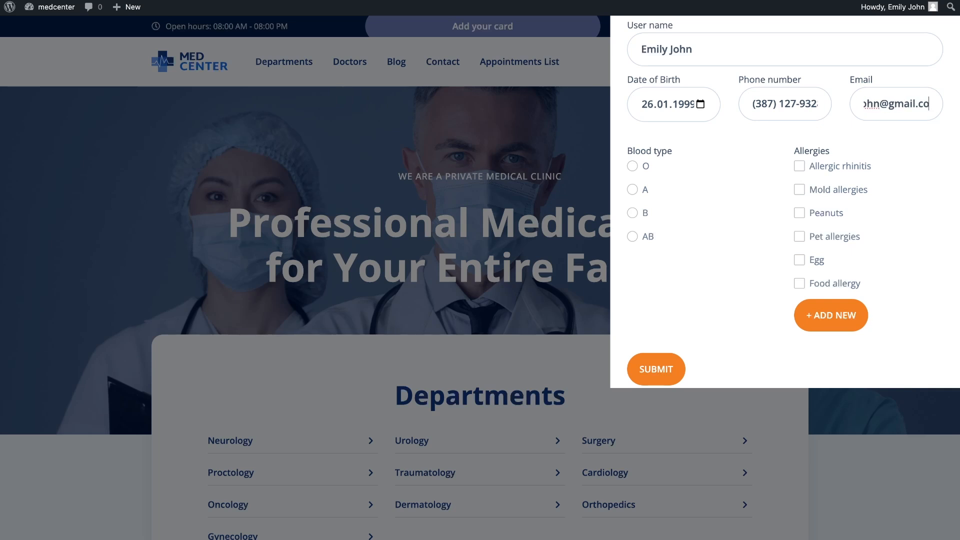
Choose blood type A, mark Peanuts, Pet allergies and Egg as allergies, and submit the patient card form
{"action": "left_click", "coordinate": [632, 190]}
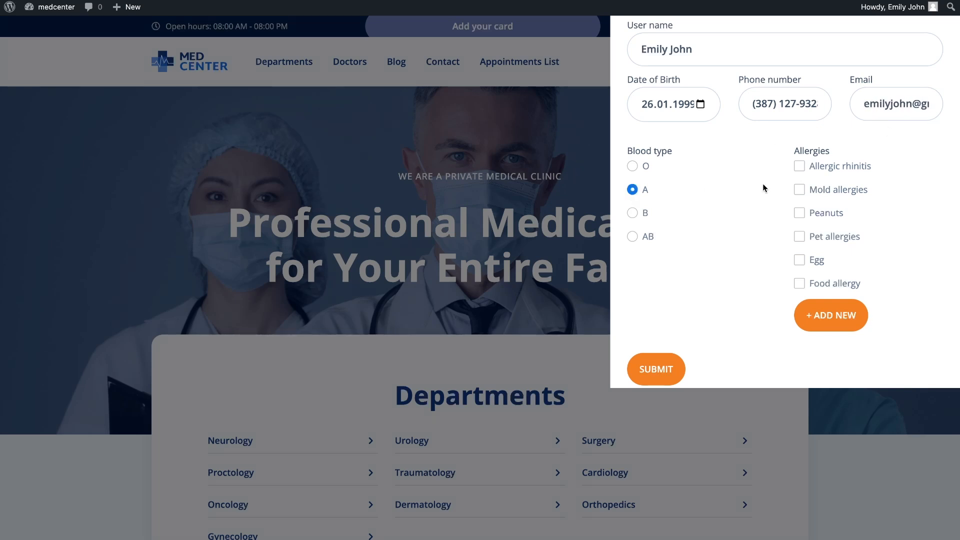
{"action": "left_click", "coordinate": [799, 213]}
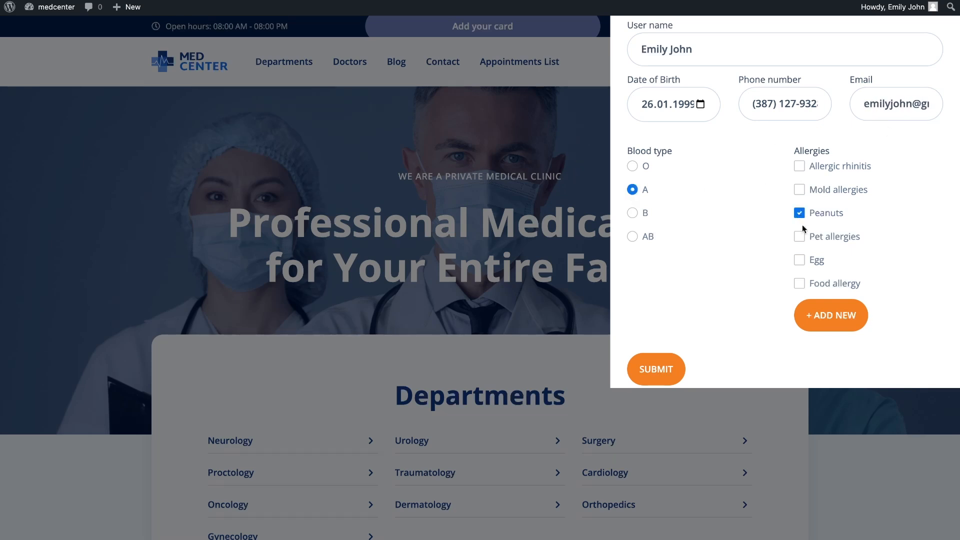
{"action": "left_click", "coordinate": [651, 370]}
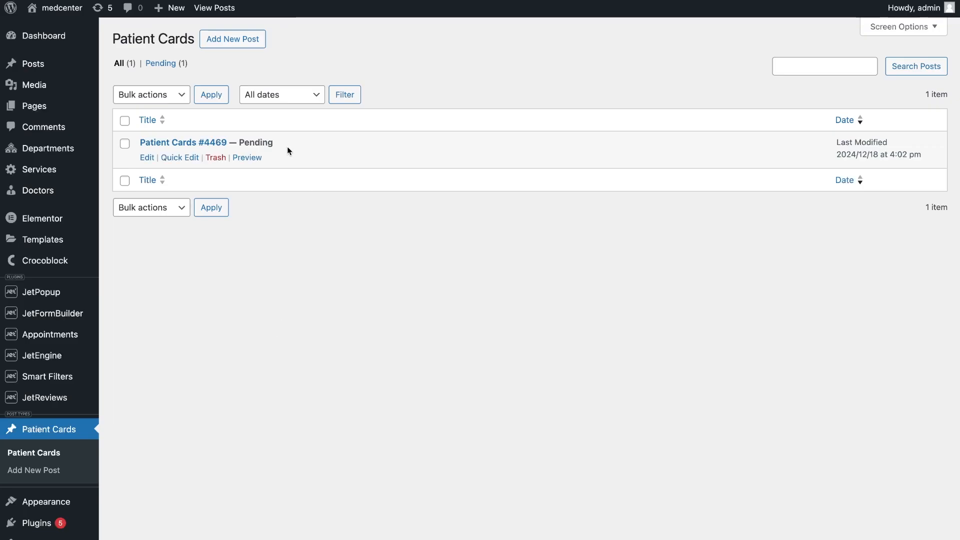
Check the status of the submitted card in the admin's Patient Cards list and open the card for editing
{"action": "left_click_drag", "start_coordinate": [287, 145], "coordinate": [237, 140]}
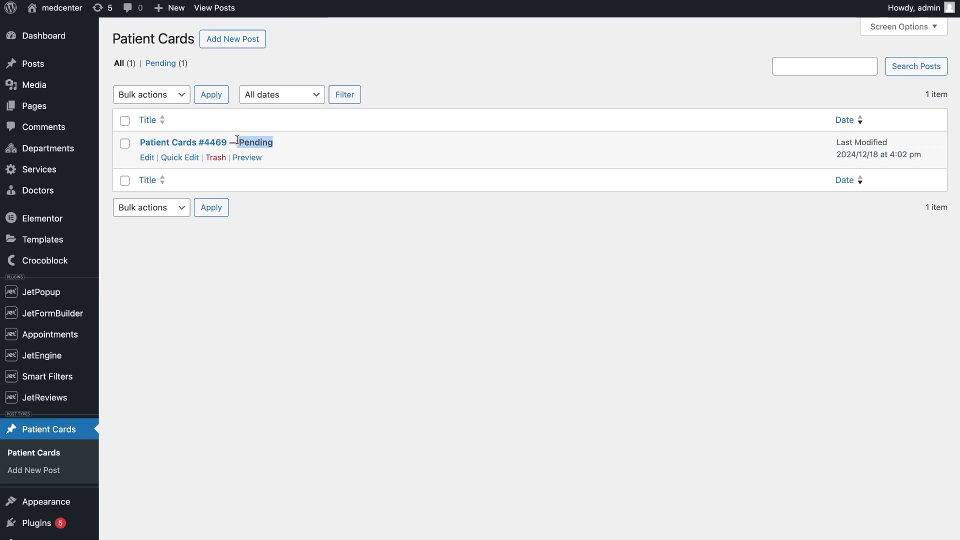
{"action": "left_click", "coordinate": [149, 156]}
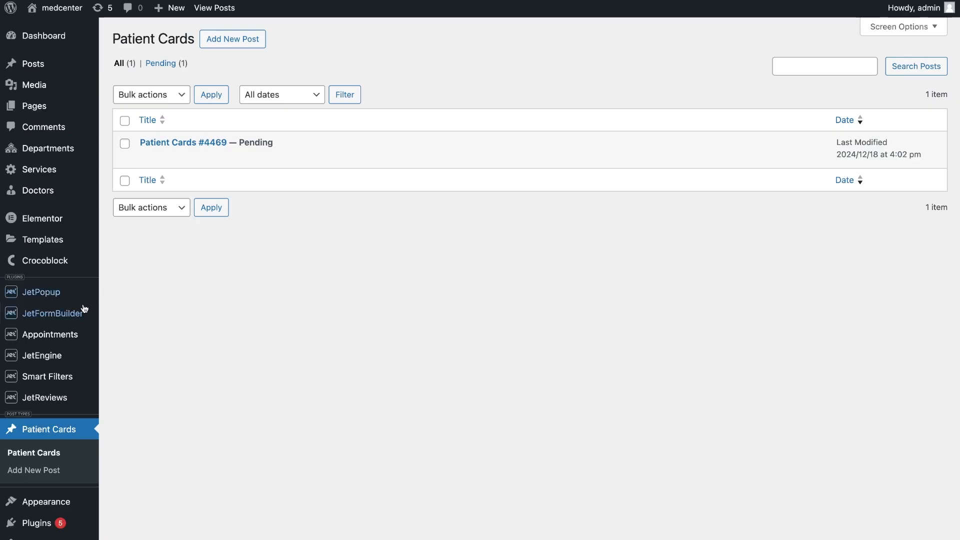
Create a new JetFormBuilder form and delete its default Text field
{"action": "mouse_move", "coordinate": [102, 309]}
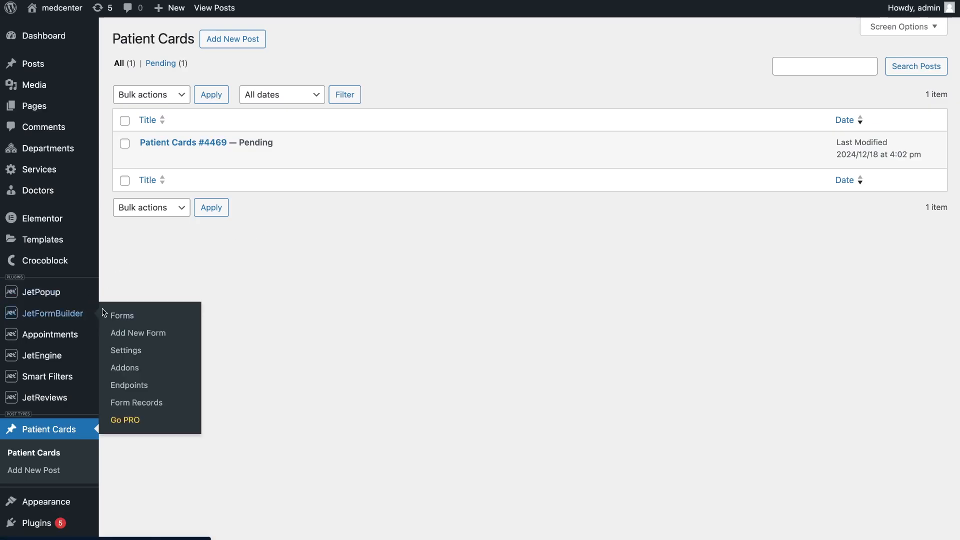
{"action": "left_click", "coordinate": [131, 334]}
{"action": "left_click", "coordinate": [53, 285]}
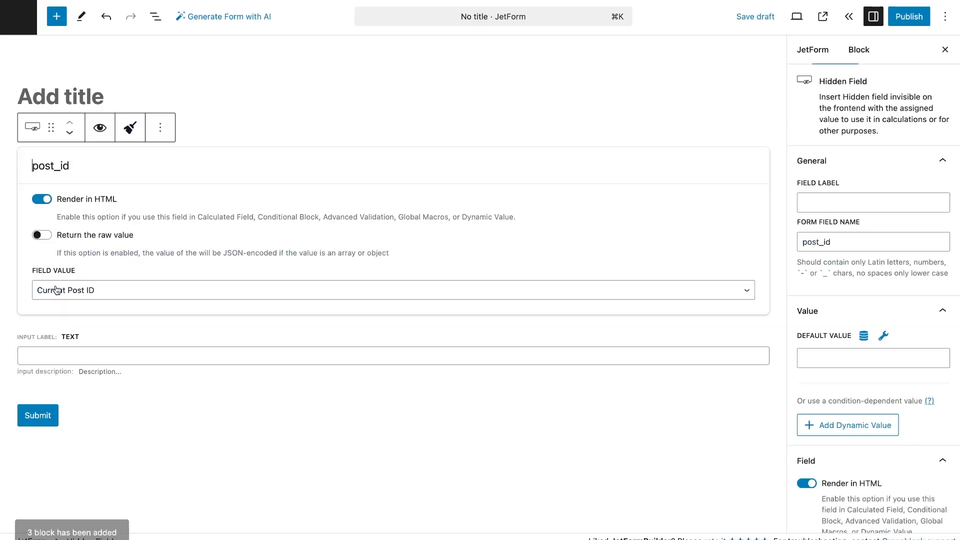
{"action": "left_click", "coordinate": [94, 355]}
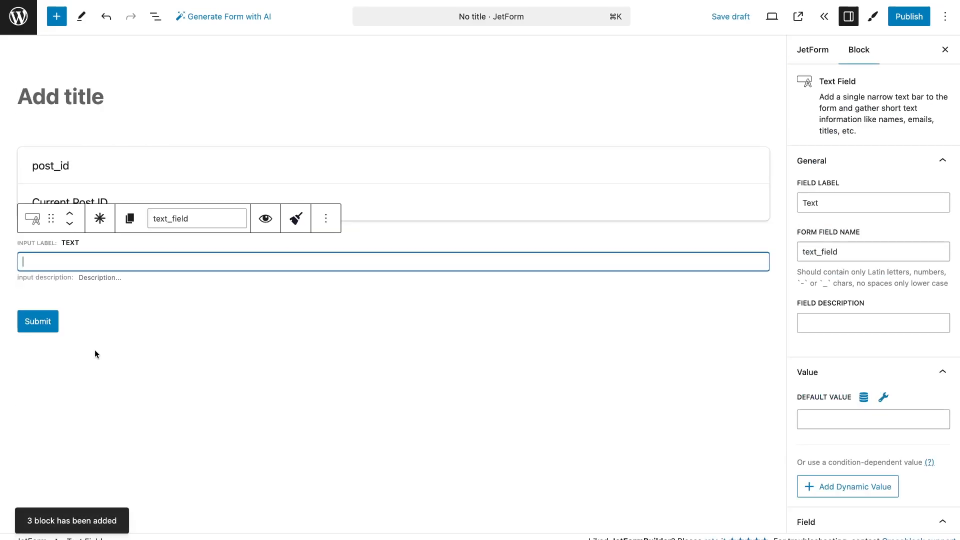
{"action": "left_click", "coordinate": [325, 219]}
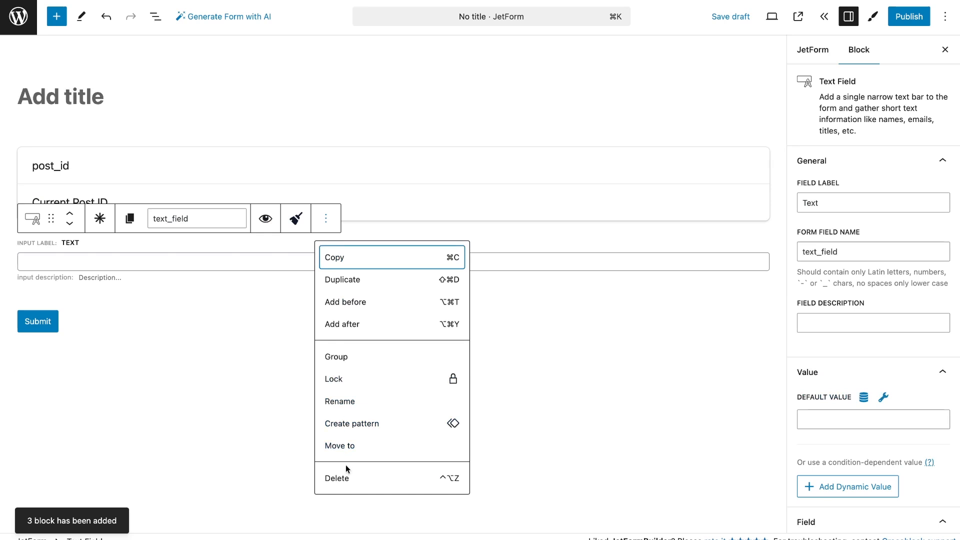
{"action": "left_click", "coordinate": [345, 478]}
Title the new form "Approve card"
{"action": "left_click", "coordinate": [261, 103]}
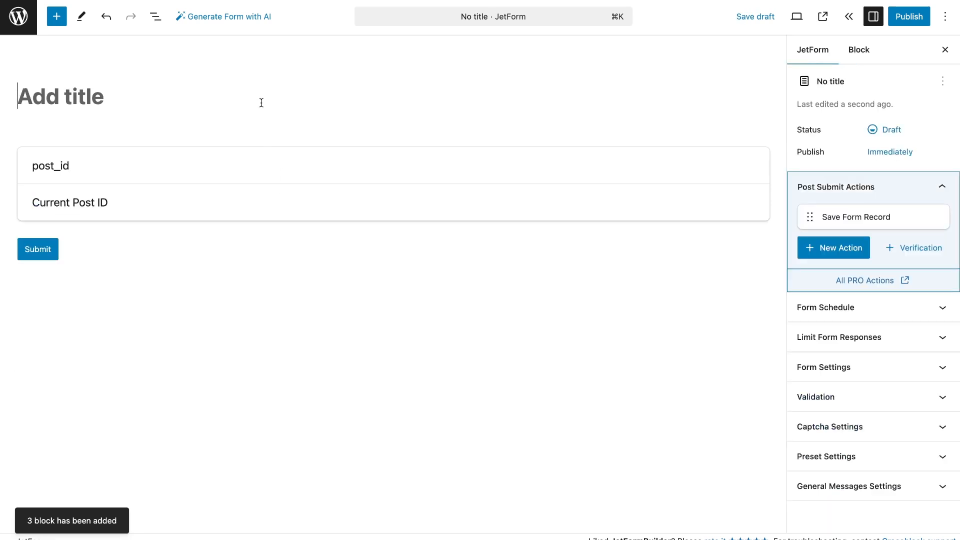
{"action": "type", "text": "Approve card"}
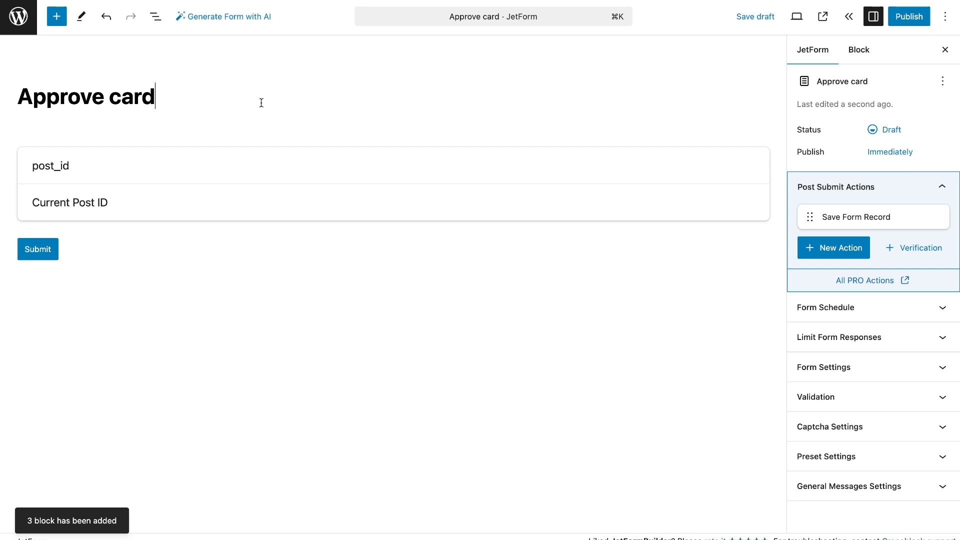
Choose Current Post ID as the field value of the post_id hidden field
{"action": "left_click", "coordinate": [262, 166]}
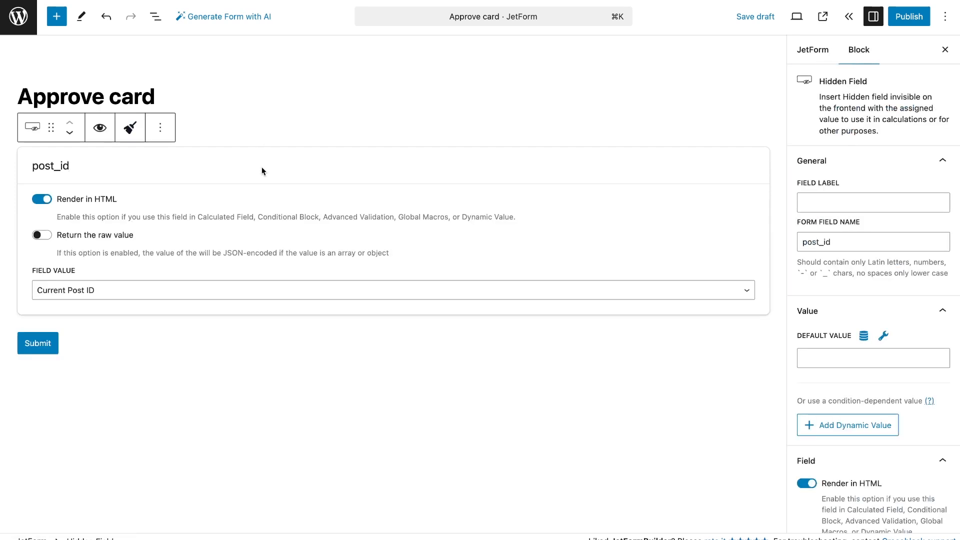
{"action": "left_click", "coordinate": [274, 290]}
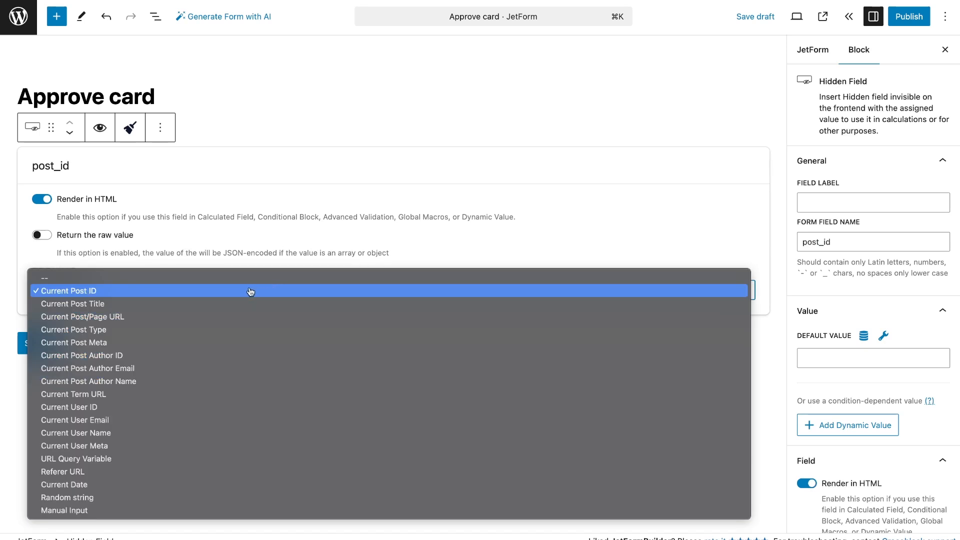
{"action": "left_click", "coordinate": [250, 291]}
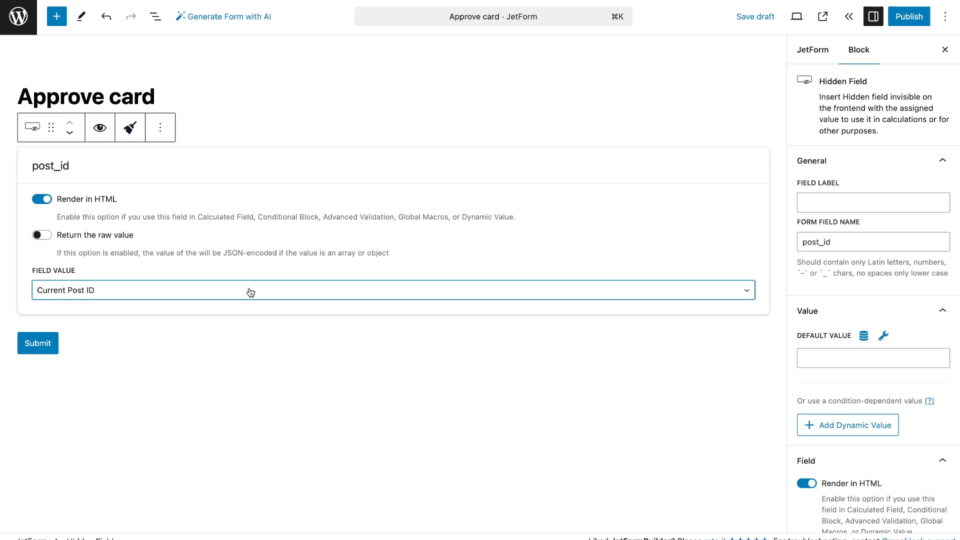
{"action": "left_click", "coordinate": [726, 205]}
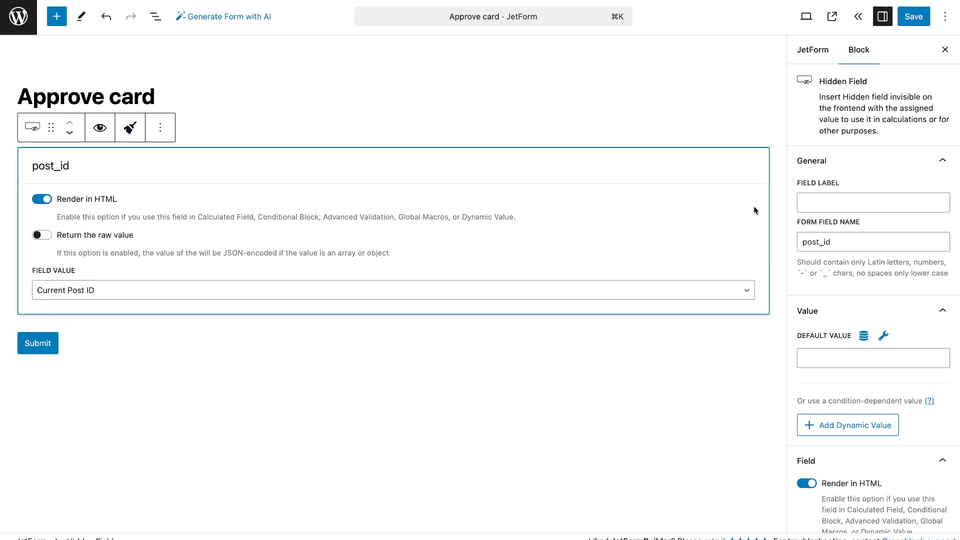
Preset the post_id field's default value with source Post, post ID from Current post and post property Post ID
{"action": "left_click", "coordinate": [863, 336]}
{"action": "left_click", "coordinate": [599, 260]}
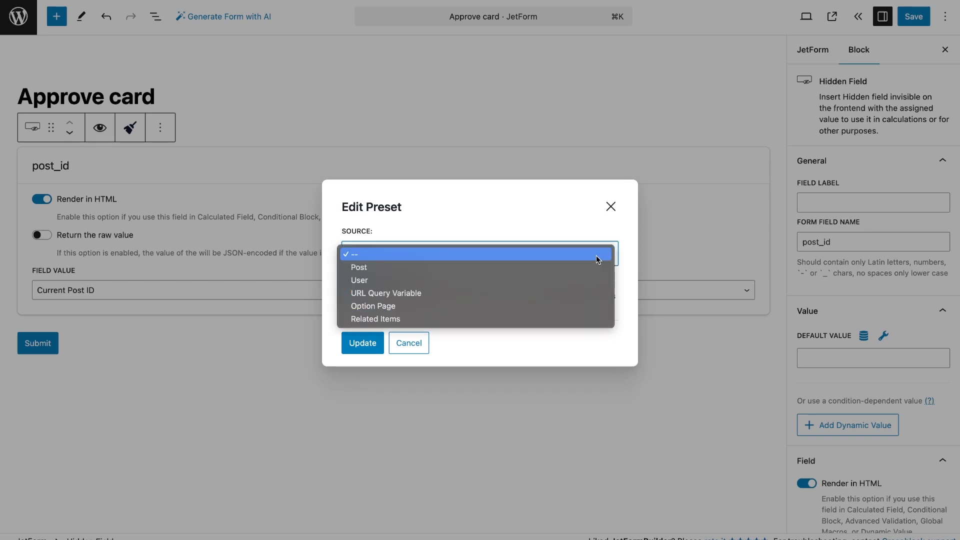
{"action": "left_click", "coordinate": [592, 266]}
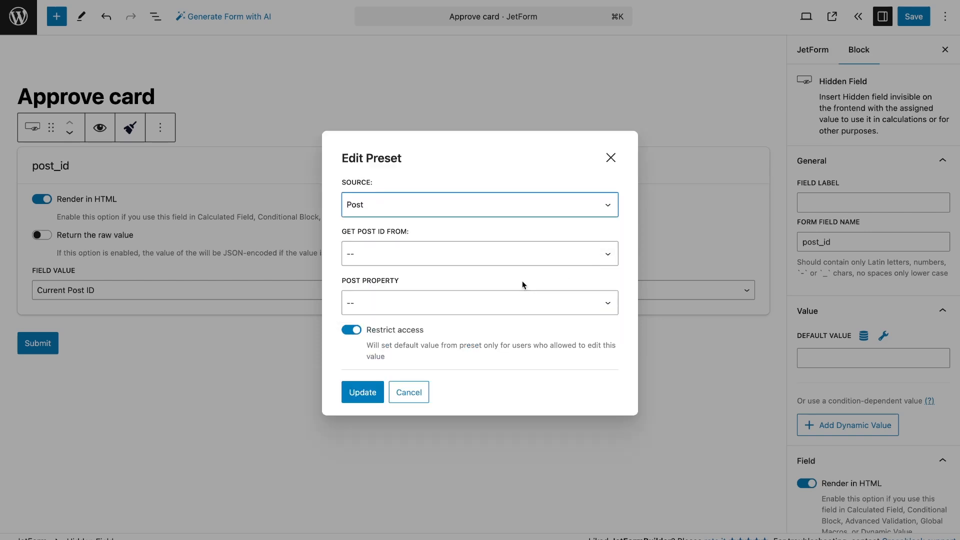
{"action": "left_click", "coordinate": [491, 254]}
{"action": "left_click", "coordinate": [491, 268]}
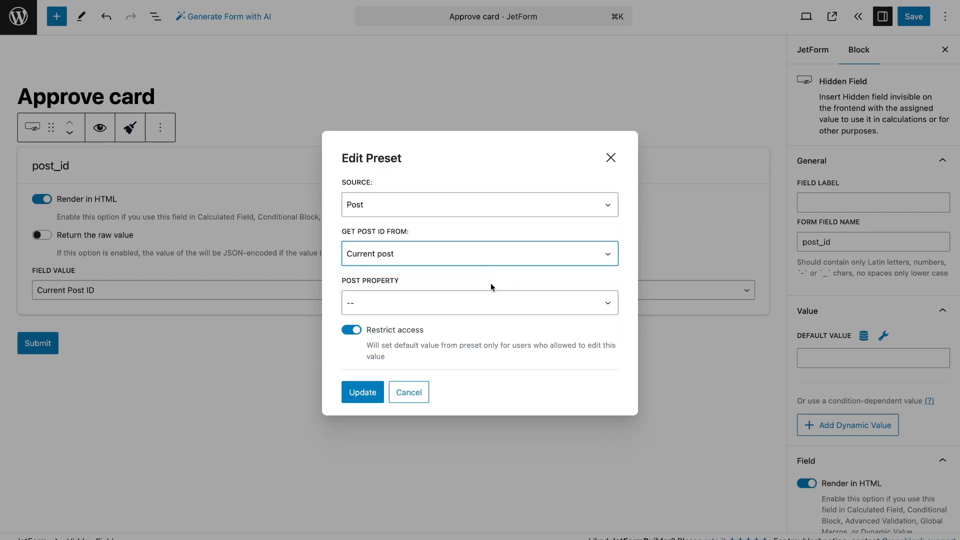
{"action": "left_click", "coordinate": [490, 310]}
{"action": "left_click", "coordinate": [490, 318]}
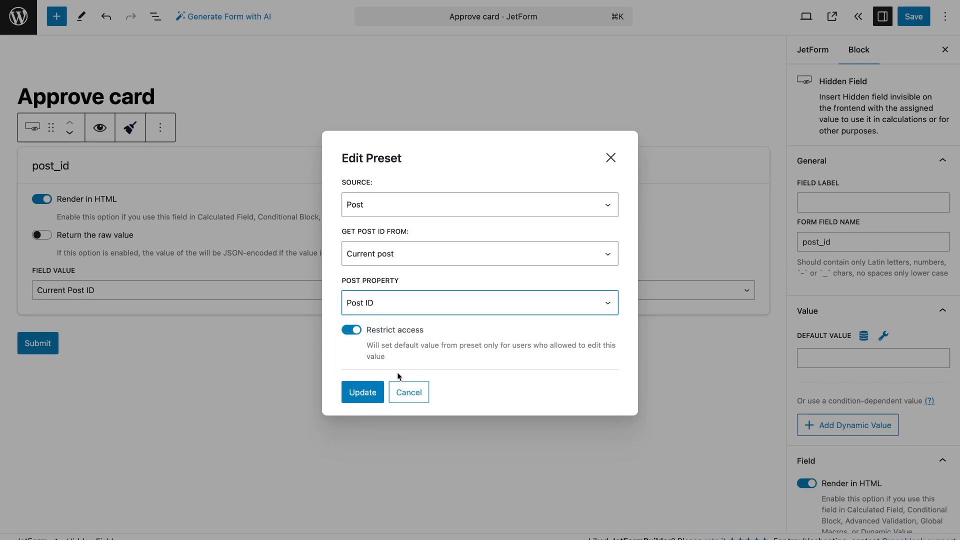
{"action": "left_click", "coordinate": [363, 395]}
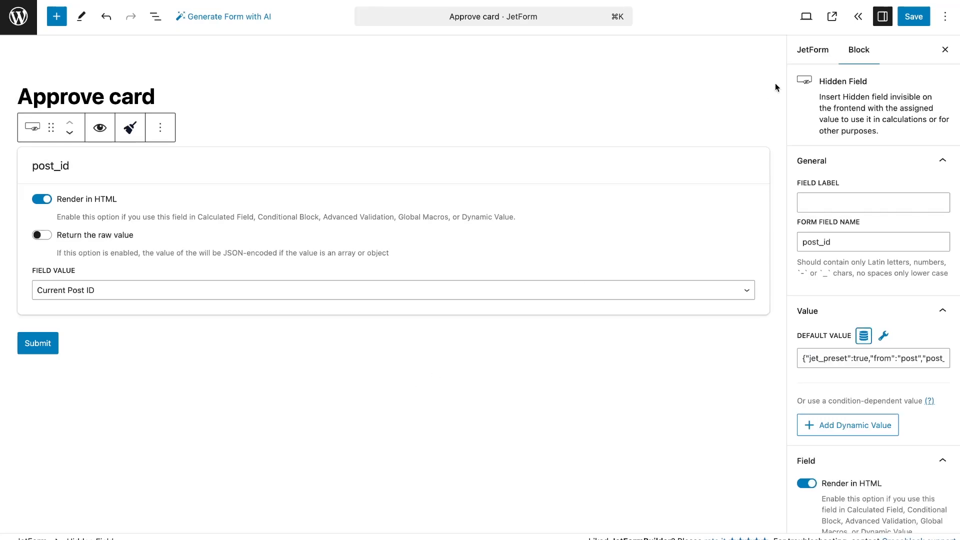
Add an Insert/Update Post submit action with post type Patient Cards and post status Published
{"action": "left_click", "coordinate": [812, 50]}
{"action": "left_click", "coordinate": [830, 249]}
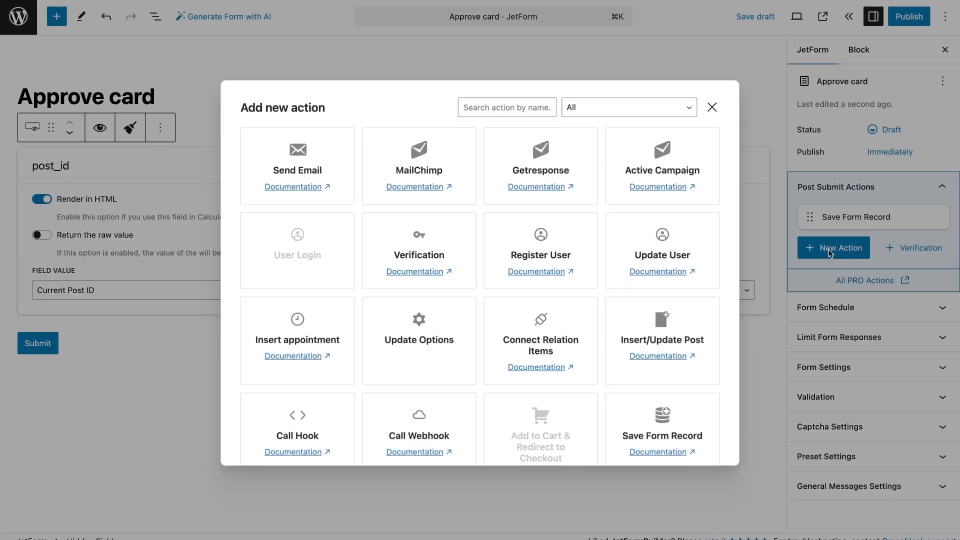
{"action": "left_click", "coordinate": [671, 324]}
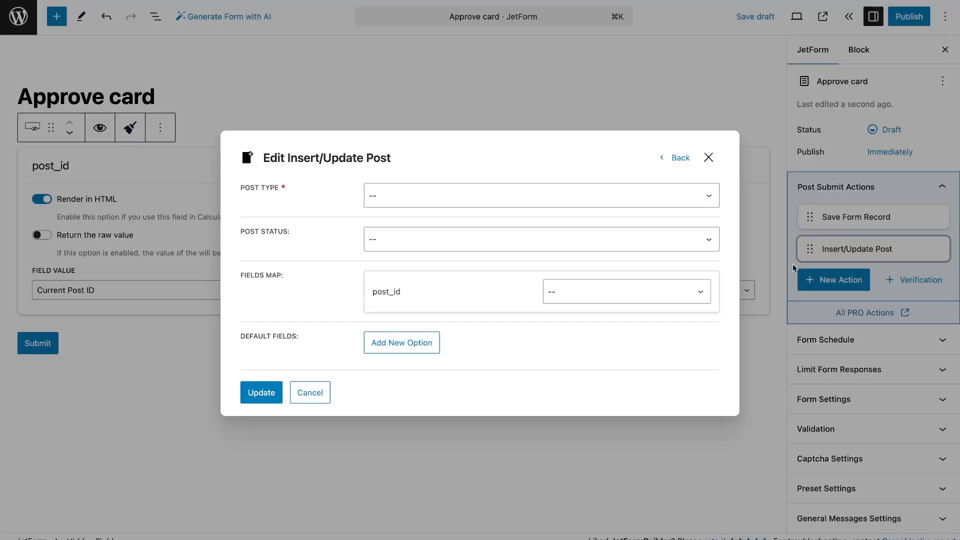
{"action": "left_click", "coordinate": [529, 199]}
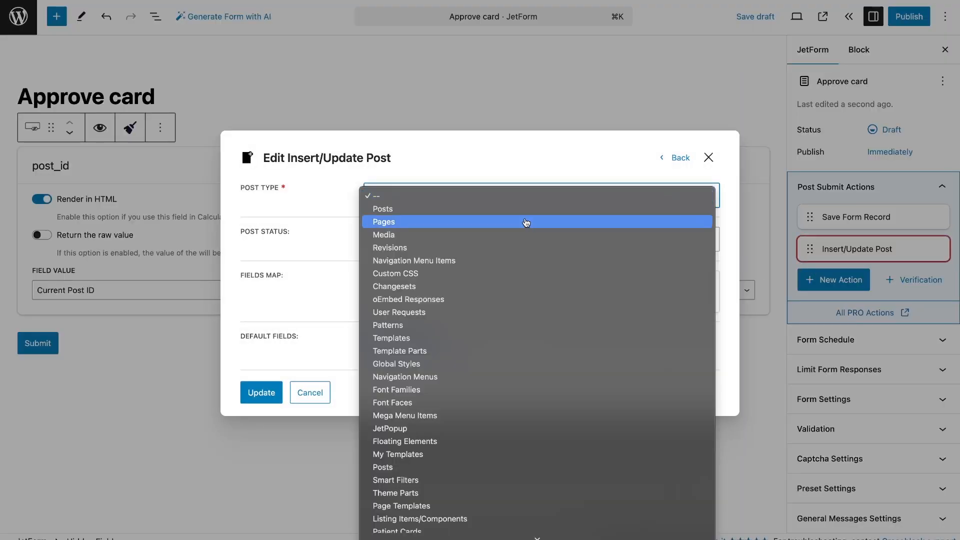
{"action": "left_click", "coordinate": [456, 531]}
{"action": "left_click", "coordinate": [455, 239]}
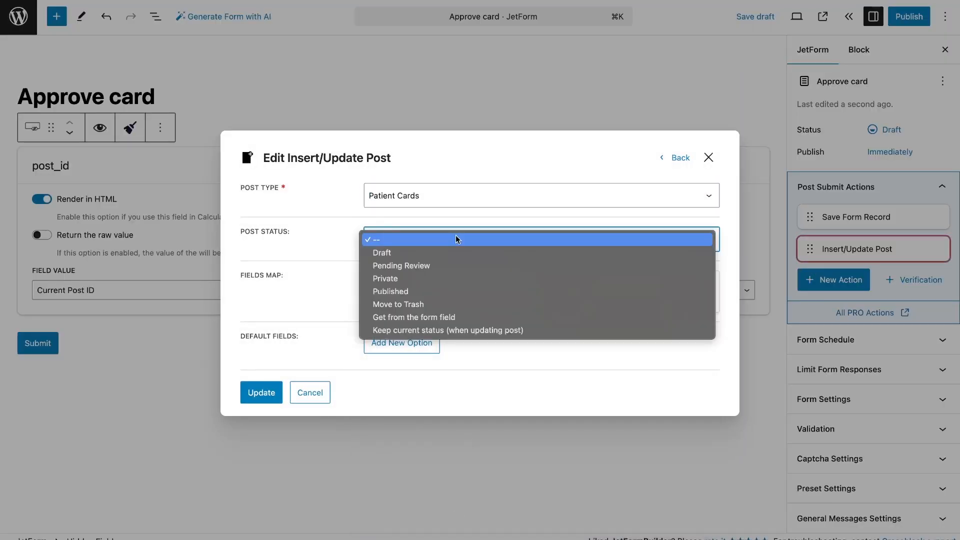
{"action": "left_click", "coordinate": [456, 290]}
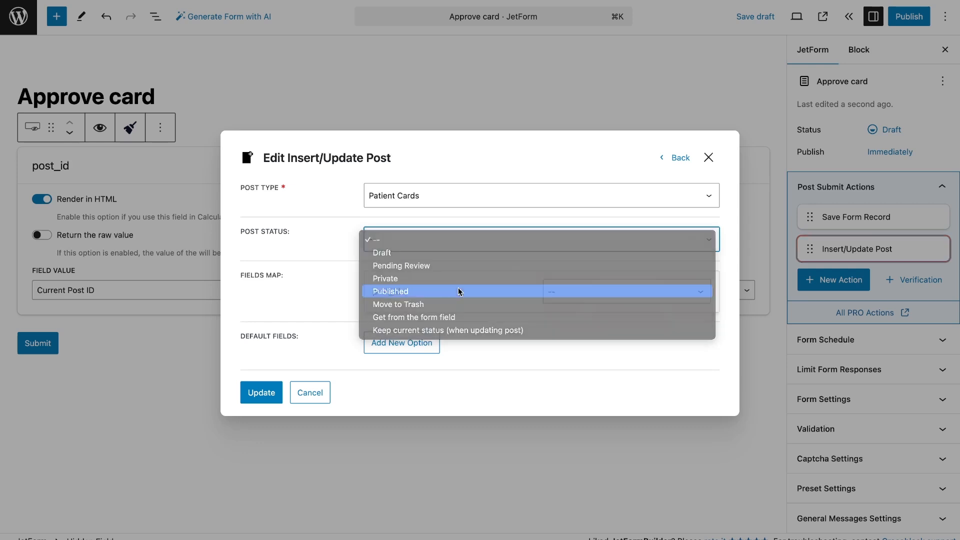
Map post_id to "Post ID (will update the post)" in the action, update it and publish the form
{"action": "left_click", "coordinate": [574, 288]}
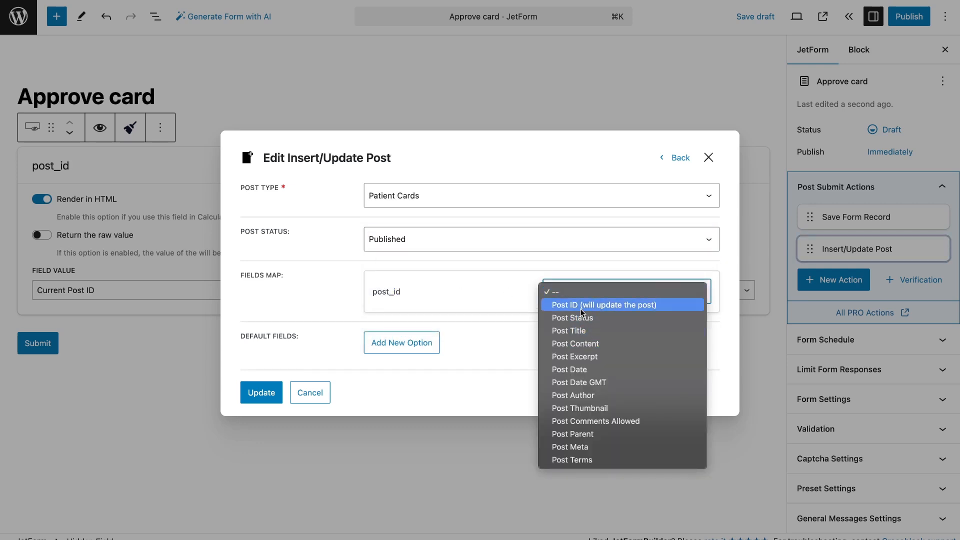
{"action": "left_click", "coordinate": [580, 308]}
{"action": "left_click", "coordinate": [263, 393]}
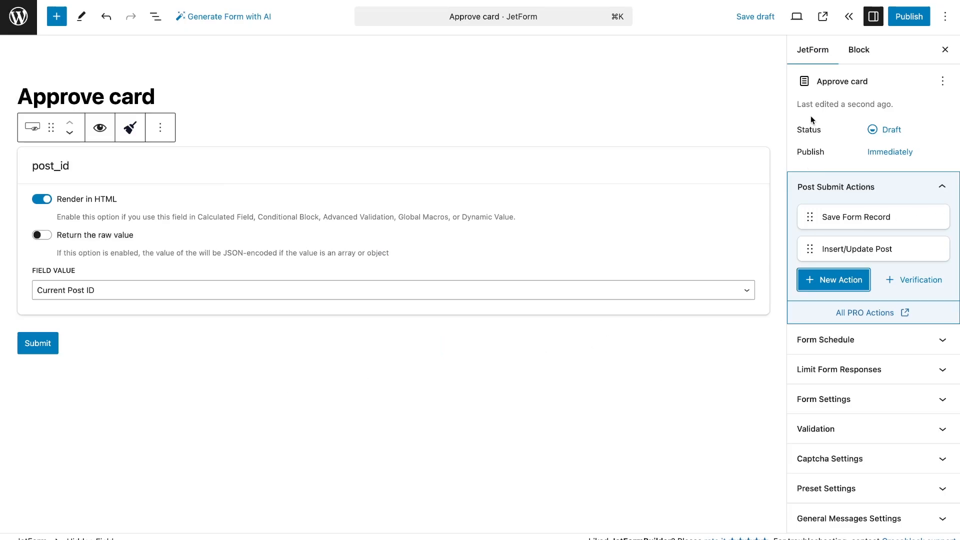
{"action": "left_click", "coordinate": [909, 16]}
{"action": "left_click", "coordinate": [912, 15]}
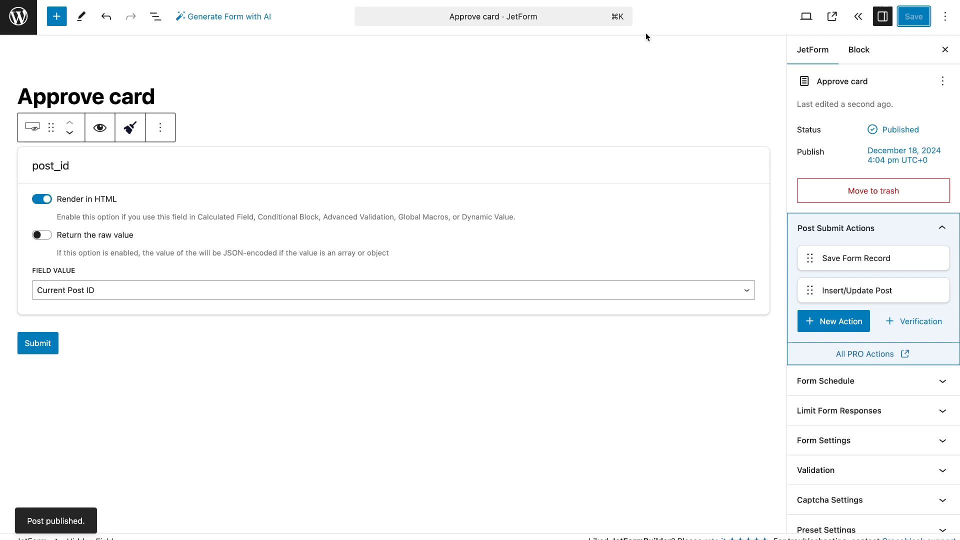
Duplicate the "Approve card" form in the forms list and open the copy for editing
{"action": "left_click", "coordinate": [11, 21]}
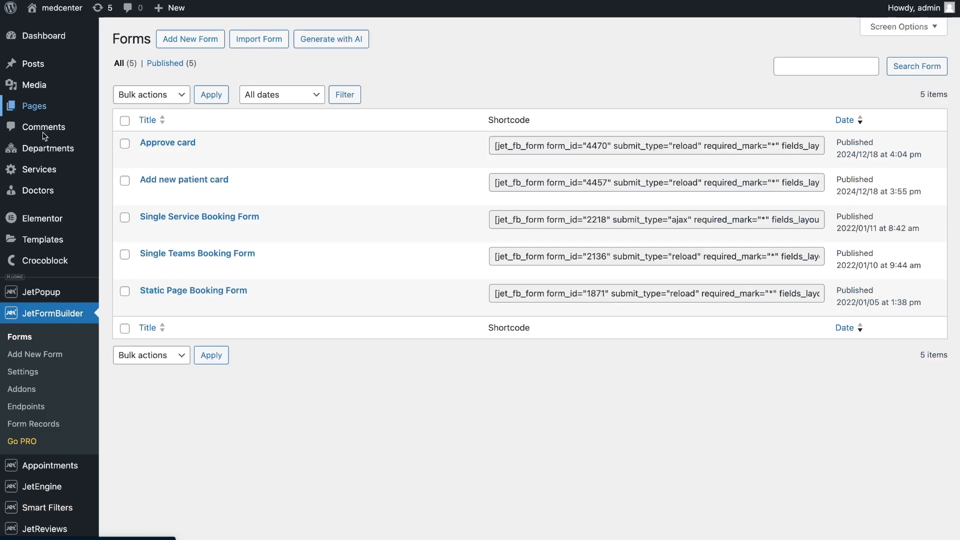
{"action": "mouse_move", "coordinate": [216, 160]}
{"action": "left_click", "coordinate": [270, 158]}
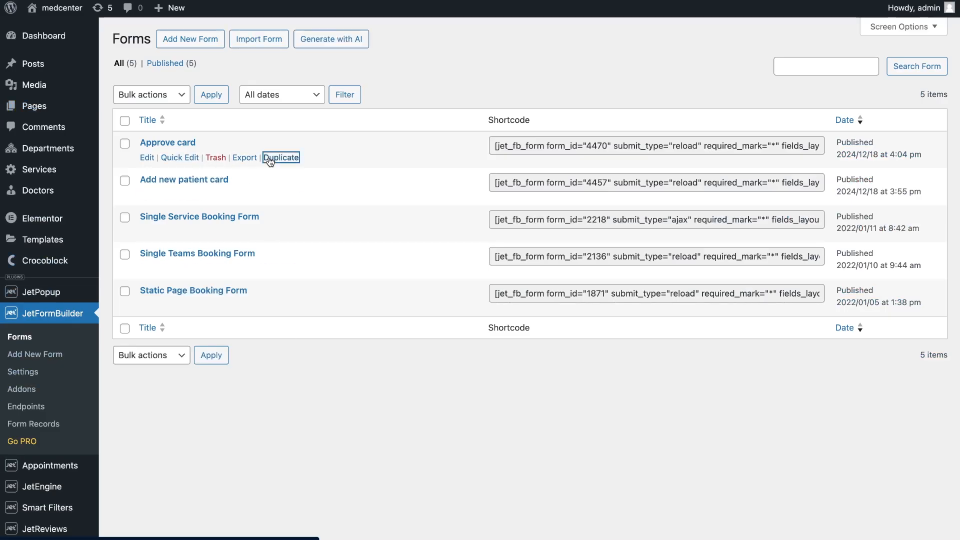
{"action": "left_click", "coordinate": [147, 158]}
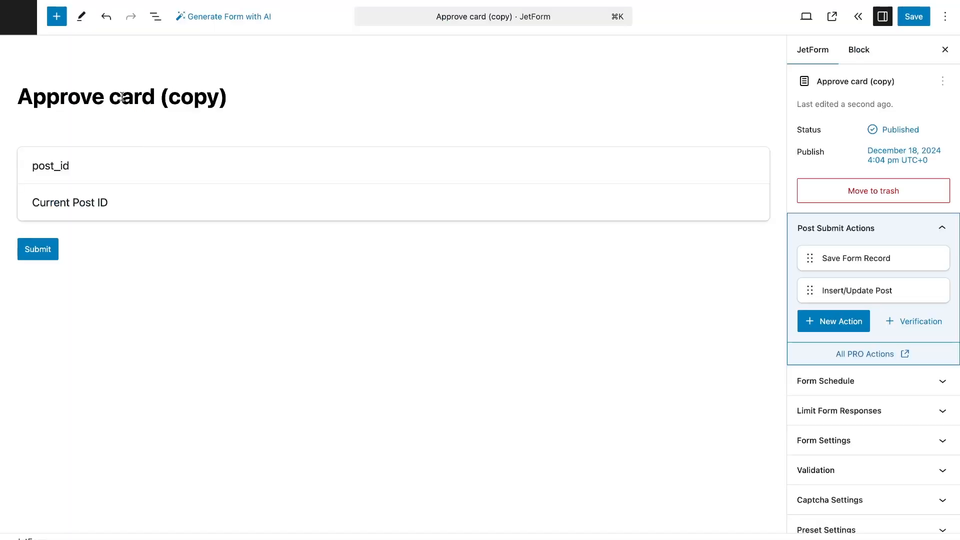
Rename the duplicated form as "Reject card"
{"action": "left_click_drag", "start_coordinate": [230, 97], "coordinate": [164, 97]}
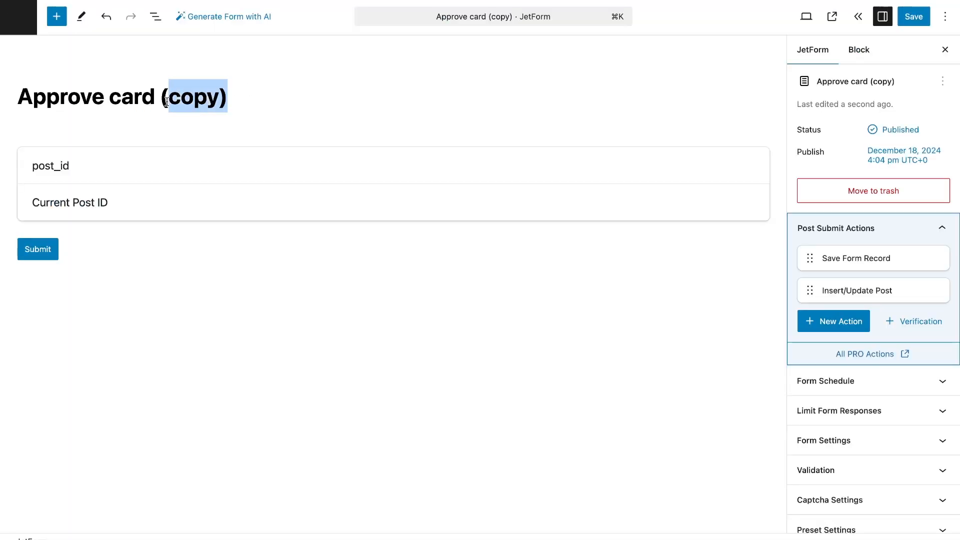
{"action": "key", "text": "BackSpace"}
{"action": "key", "text": "alt+BackSpace"}
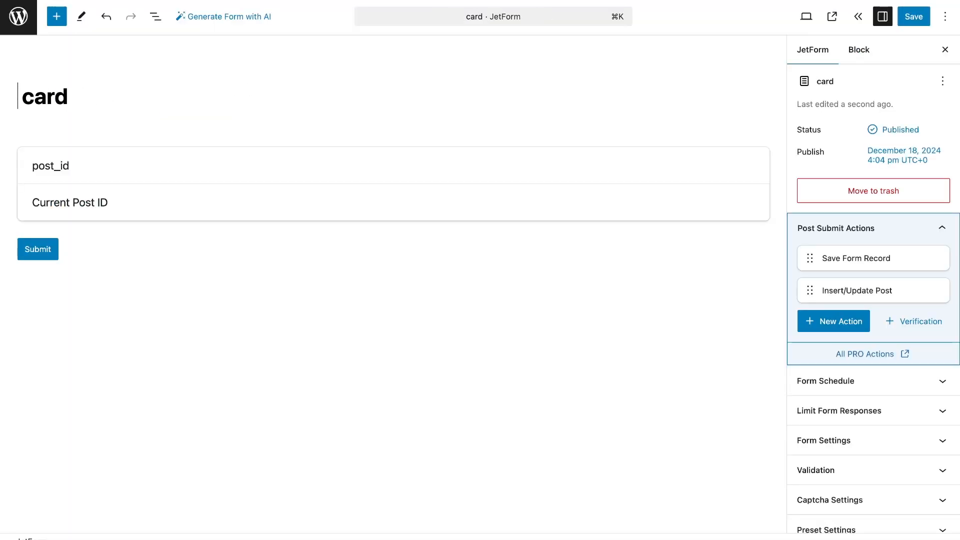
{"action": "type", "text": "Reject"}
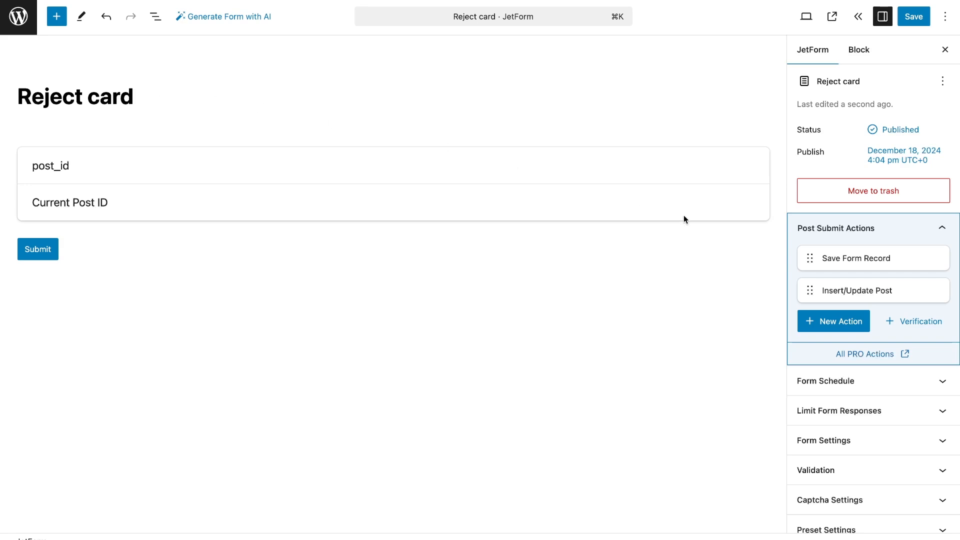
Set the Insert/Update Post action's post status to Move to Trash, update the action and save the form
{"action": "left_click", "coordinate": [881, 290]}
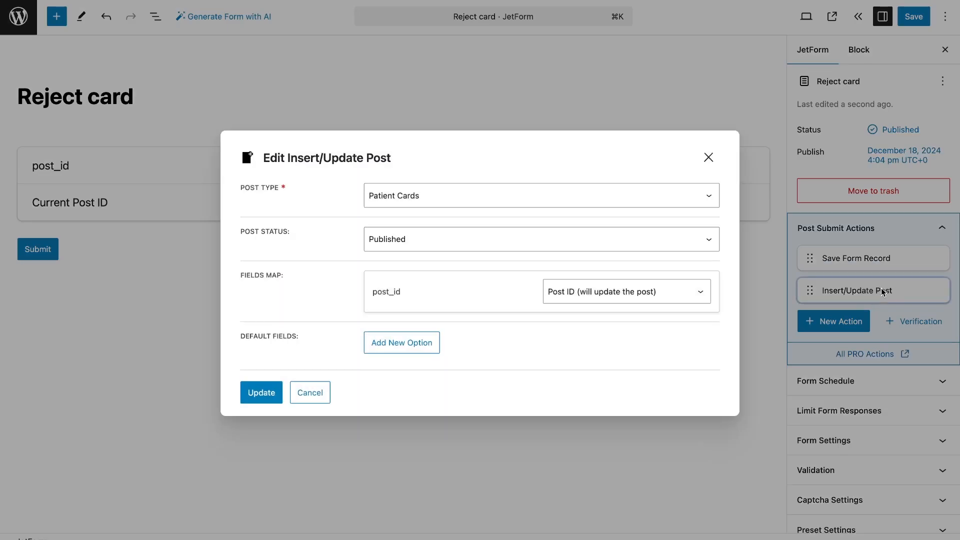
{"action": "left_click", "coordinate": [649, 244]}
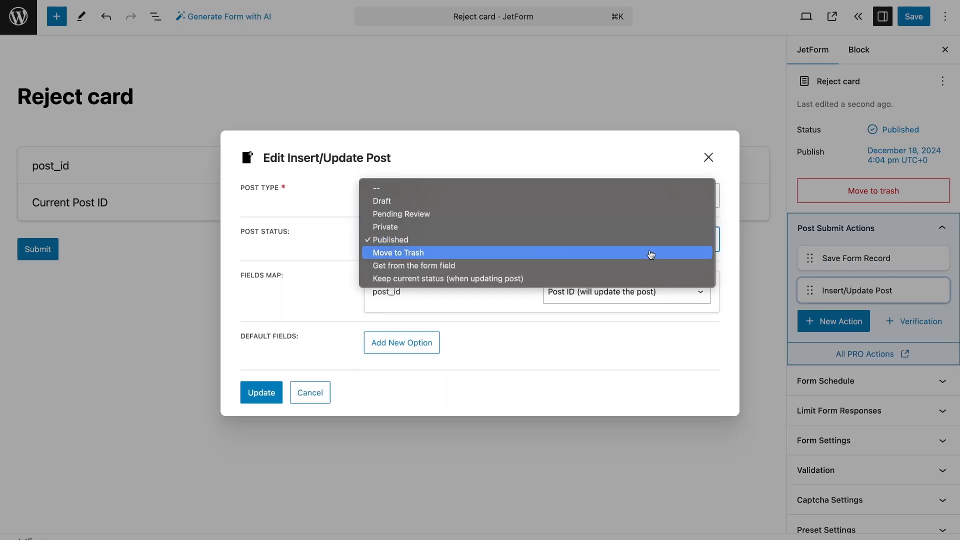
{"action": "left_click", "coordinate": [651, 255]}
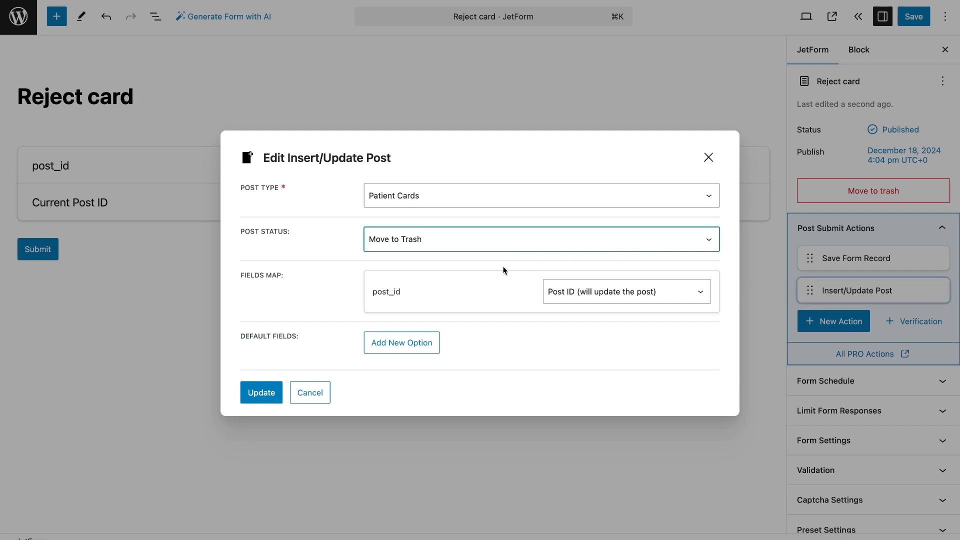
{"action": "left_click", "coordinate": [265, 392]}
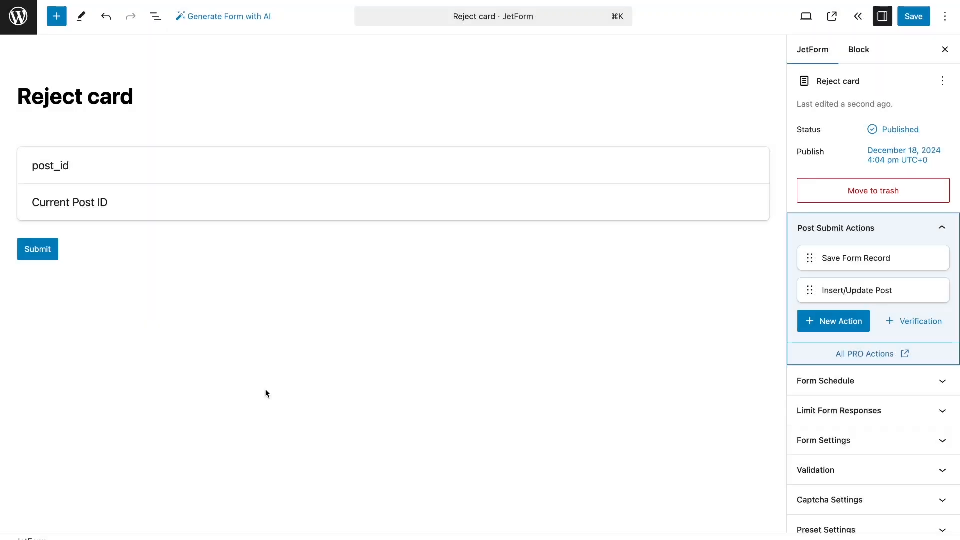
{"action": "left_click", "coordinate": [909, 22]}
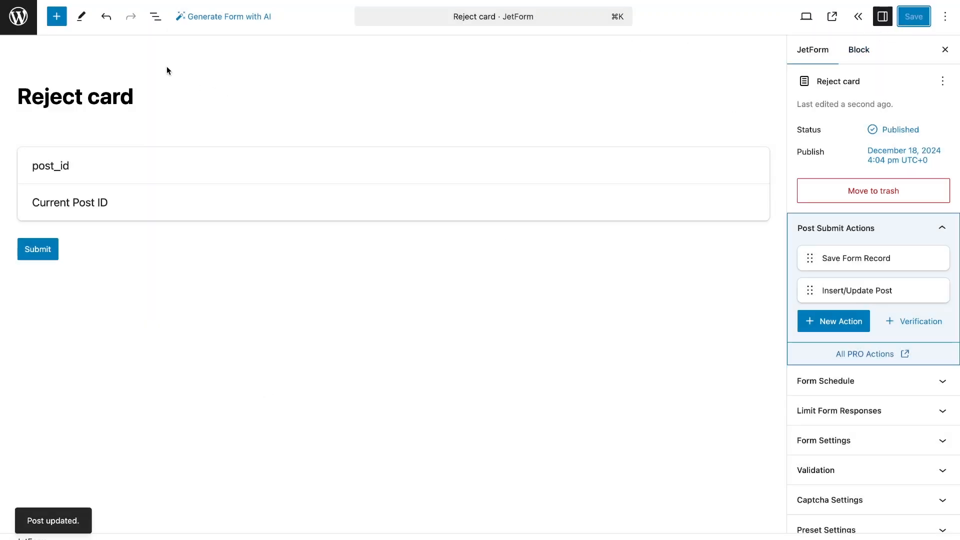
Add a JetFormBuilder endpoint for the Approve card form with action type WordPress AJAX and action slug post_approved
{"action": "left_click", "coordinate": [17, 20]}
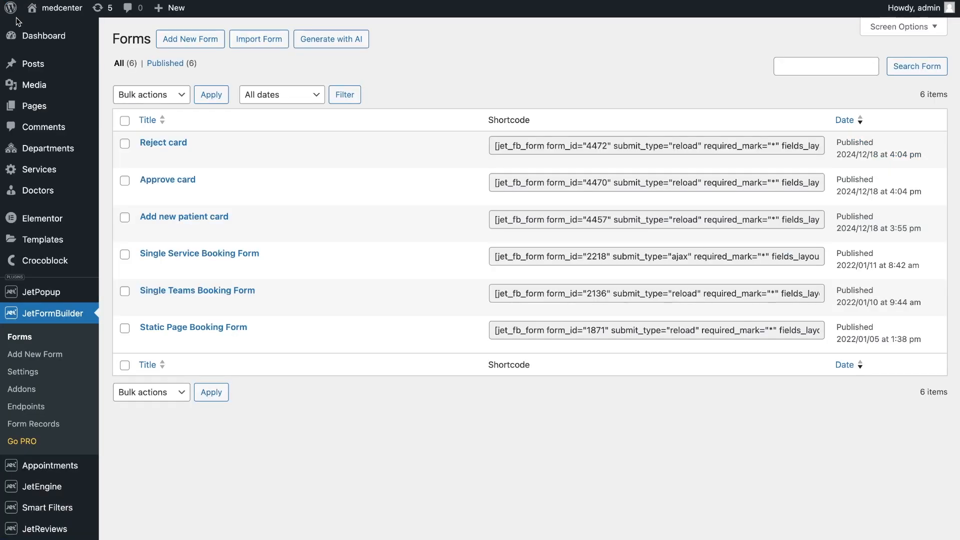
{"action": "left_click", "coordinate": [44, 407]}
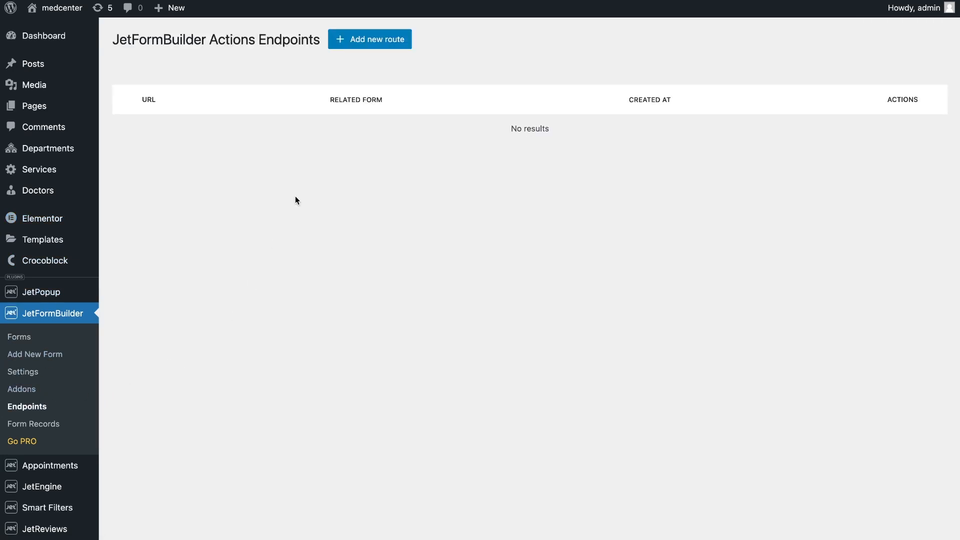
{"action": "left_click", "coordinate": [369, 39]}
{"action": "left_click", "coordinate": [302, 125]}
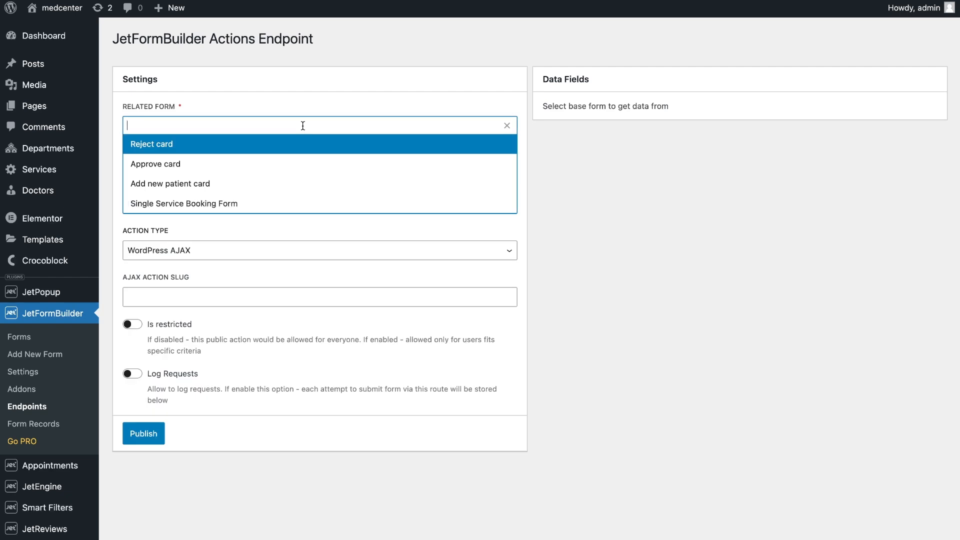
{"action": "left_click", "coordinate": [306, 164]}
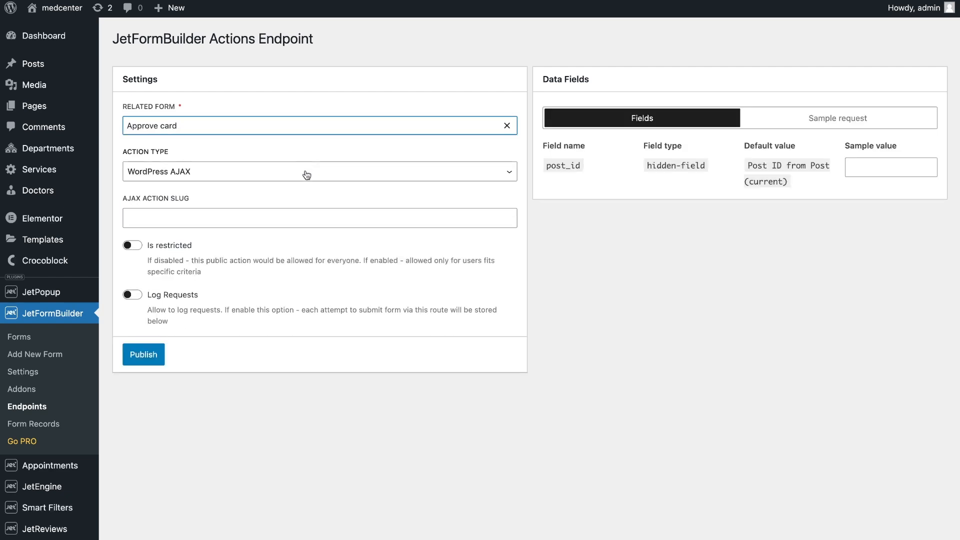
{"action": "left_click", "coordinate": [306, 174]}
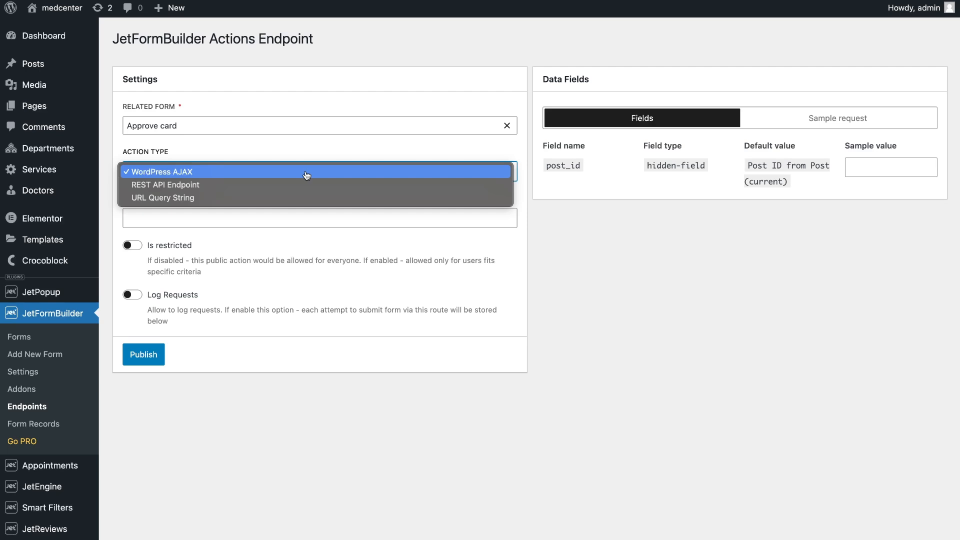
{"action": "left_click", "coordinate": [306, 172]}
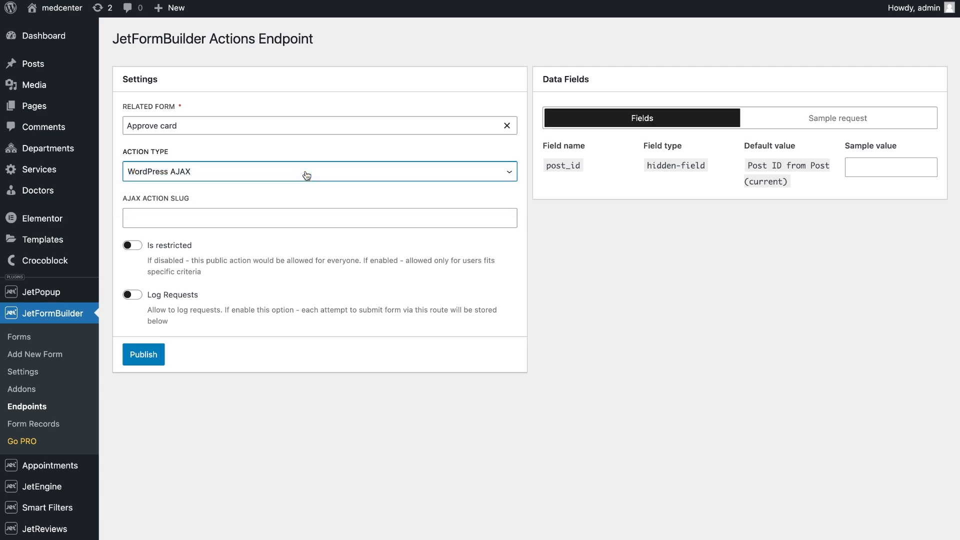
{"action": "left_click", "coordinate": [296, 216]}
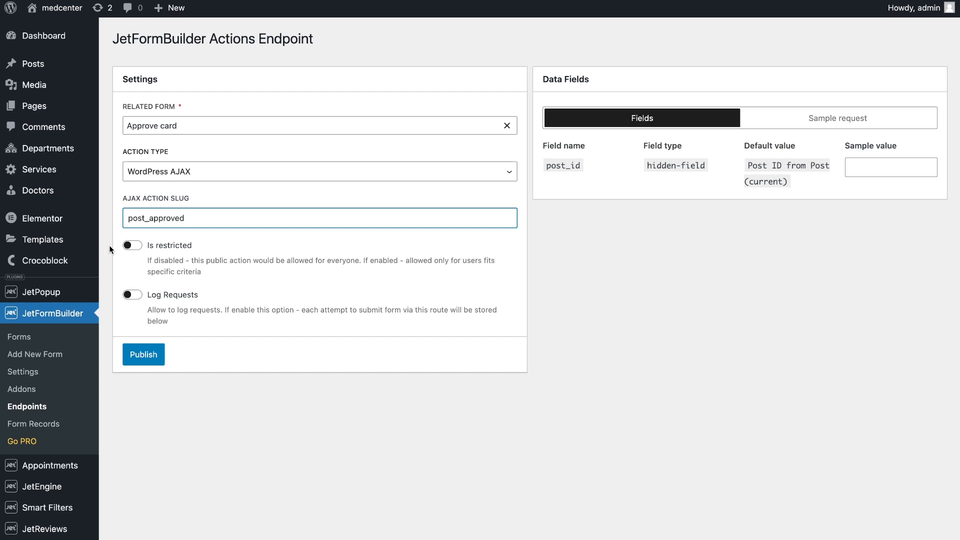
Restrict the post_approved endpoint to users with a given role and choose the Administrator role
{"action": "left_click", "coordinate": [132, 245]}
{"action": "left_click", "coordinate": [173, 314]}
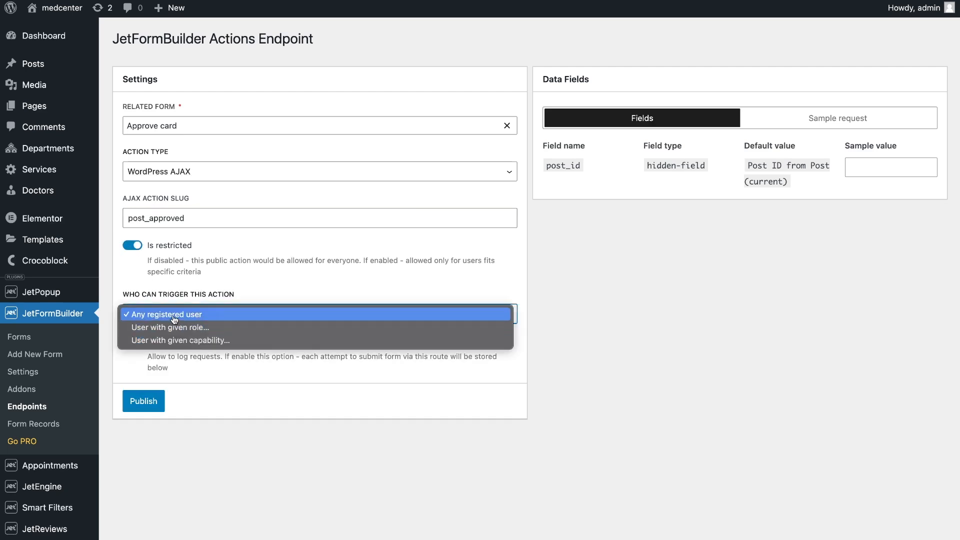
{"action": "left_click", "coordinate": [175, 327]}
{"action": "left_click", "coordinate": [183, 358]}
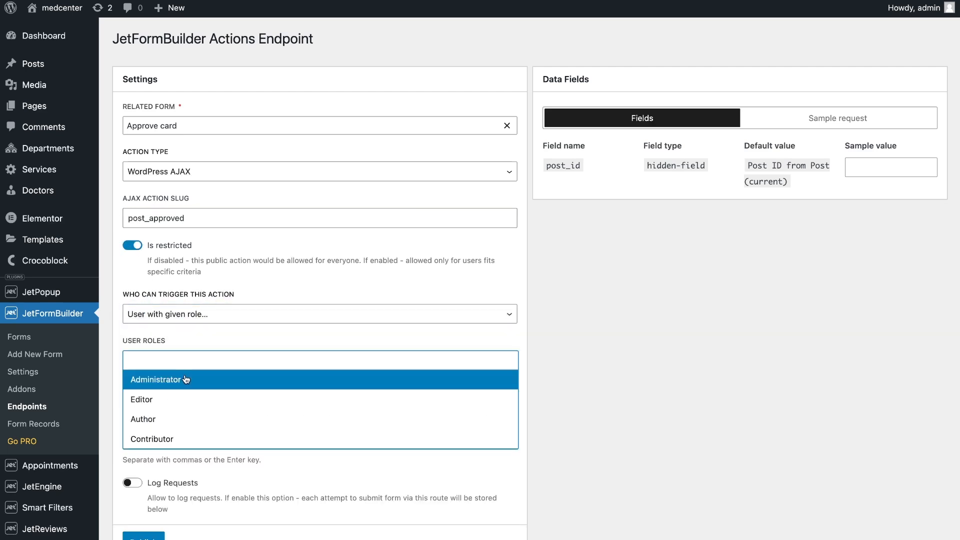
{"action": "left_click", "coordinate": [185, 379]}
{"action": "left_click", "coordinate": [206, 338]}
Enable Log Requests for the post_approved endpoint and publish it
{"action": "scroll", "coordinate": [150, 345], "scroll_direction": "down", "scroll_amount": 2}
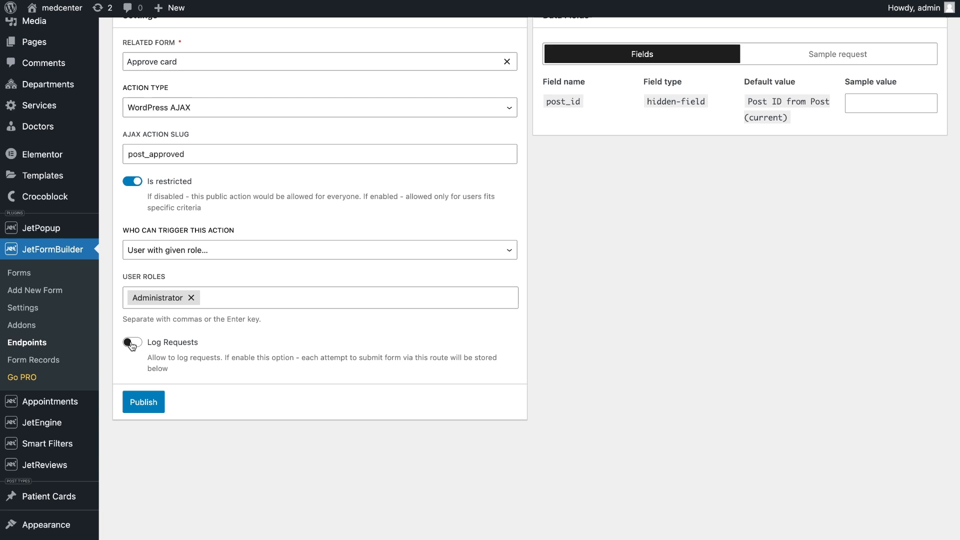
{"action": "left_click", "coordinate": [132, 343]}
{"action": "scroll", "coordinate": [282, 303], "scroll_direction": "up", "scroll_amount": 1}
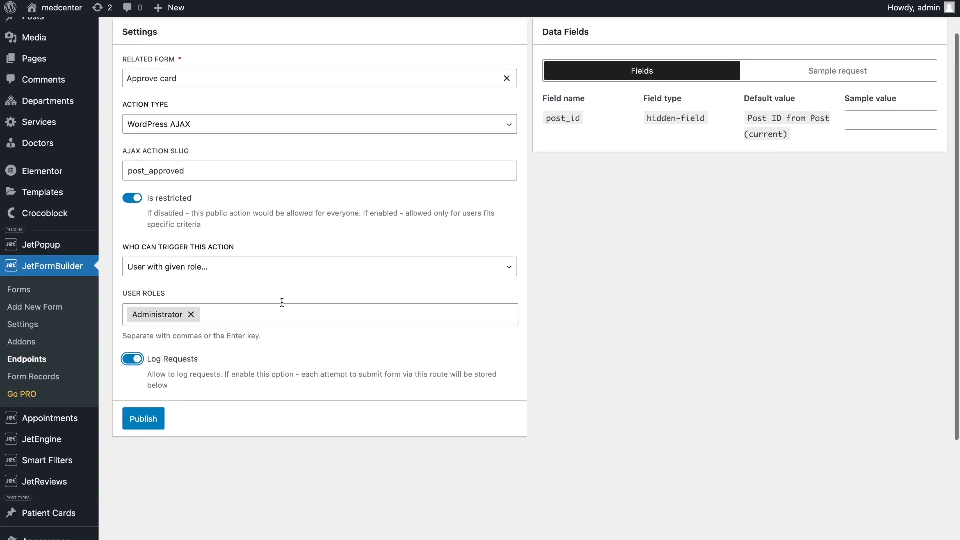
{"action": "scroll", "coordinate": [282, 302], "scroll_direction": "up", "scroll_amount": 1}
{"action": "left_click", "coordinate": [134, 443]}
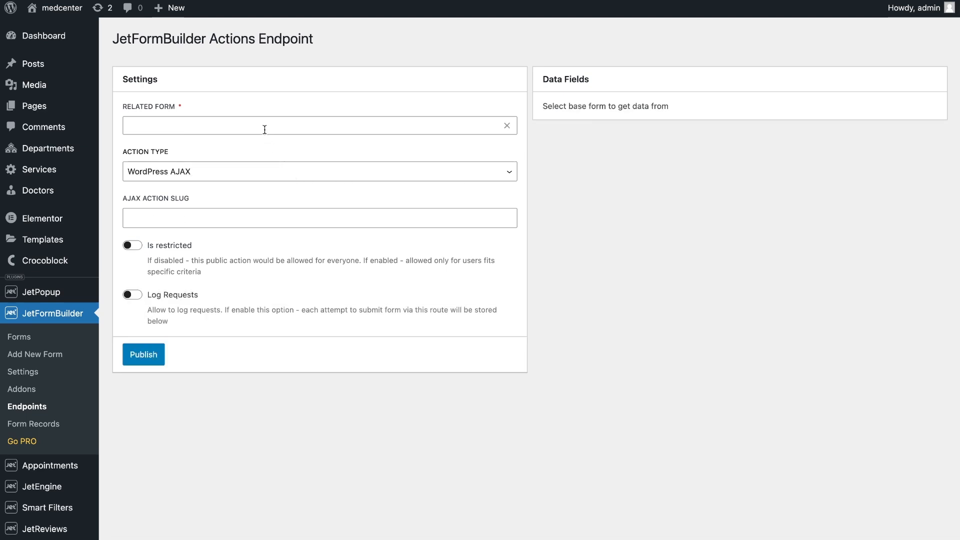
Set up another endpoint for the Reject card form with action type WordPress AJAX and action slug post_rejected
{"action": "left_click", "coordinate": [265, 129]}
{"action": "left_click", "coordinate": [270, 149]}
{"action": "left_click", "coordinate": [268, 171]}
{"action": "left_click", "coordinate": [268, 171]}
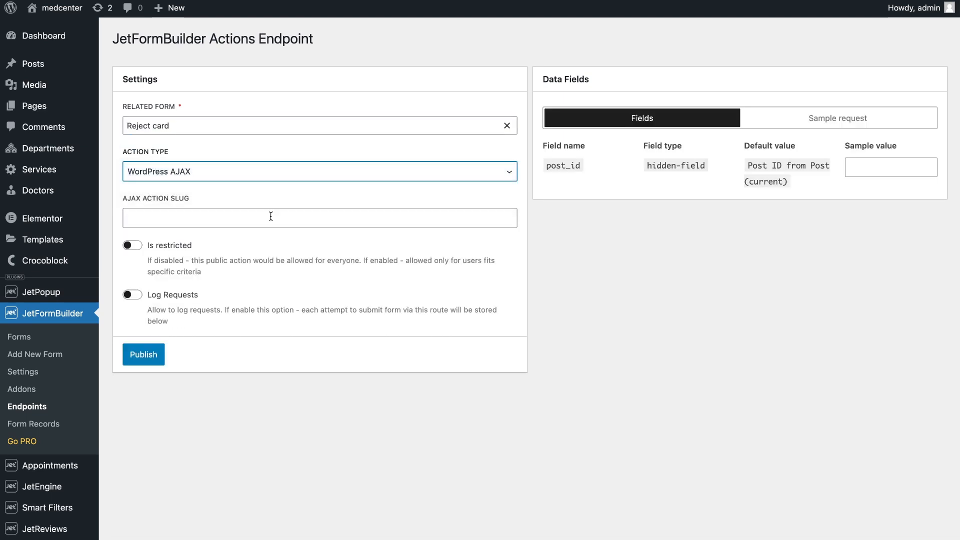
{"action": "left_click", "coordinate": [271, 218]}
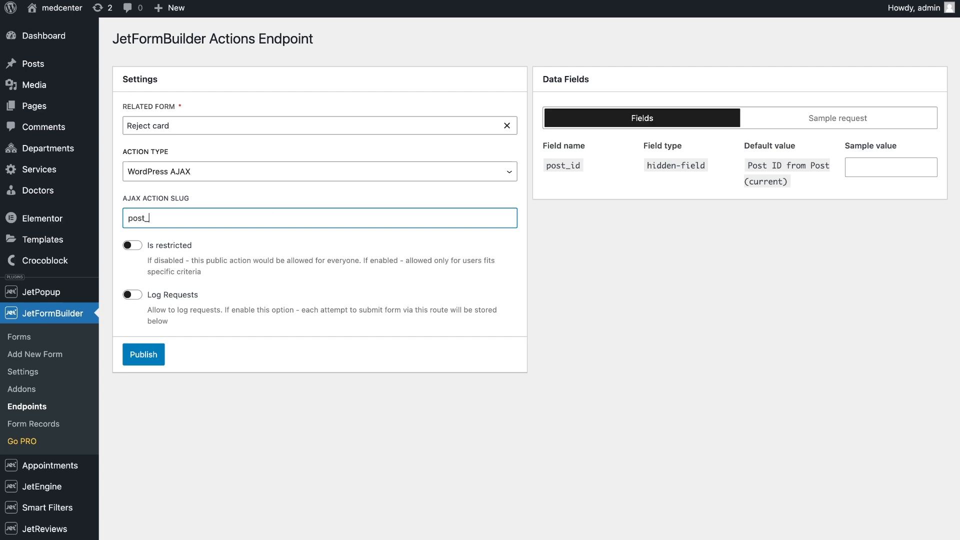
Restrict the post_rejected endpoint to the Administrator role, and publish it with Log Requests enabled
{"action": "left_click", "coordinate": [132, 245]}
{"action": "left_click", "coordinate": [190, 314]}
{"action": "left_click", "coordinate": [196, 346]}
{"action": "left_click", "coordinate": [197, 358]}
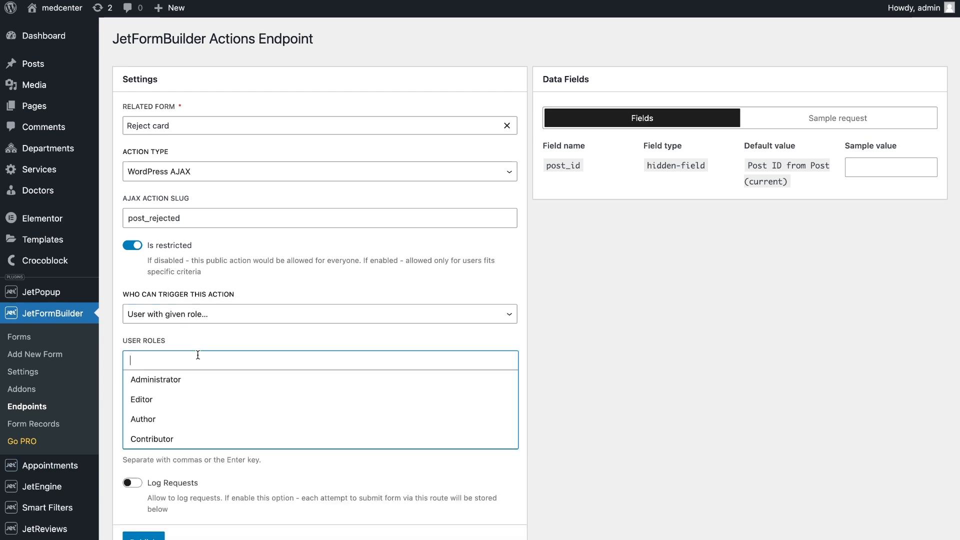
{"action": "left_click", "coordinate": [200, 380]}
{"action": "left_click", "coordinate": [545, 403]}
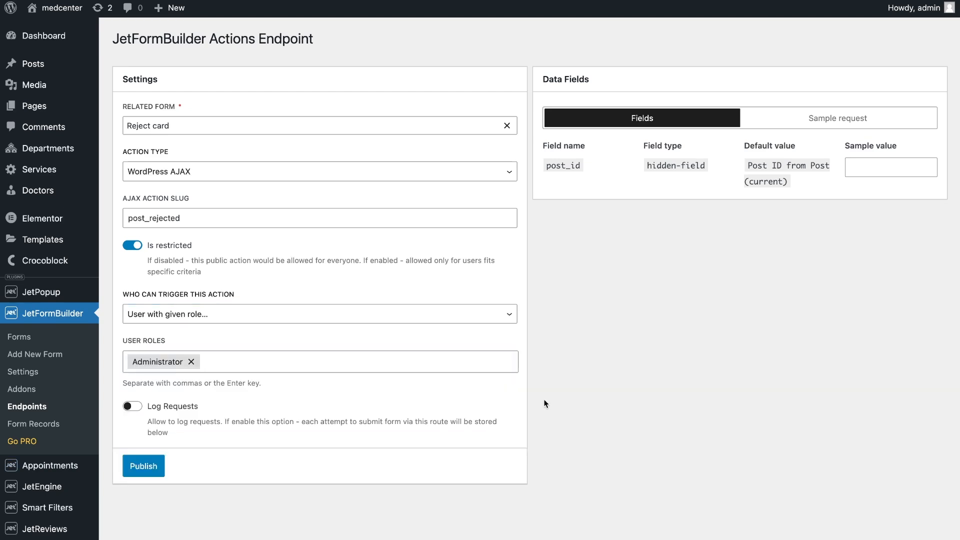
{"action": "left_click", "coordinate": [132, 405]}
{"action": "left_click", "coordinate": [151, 464]}
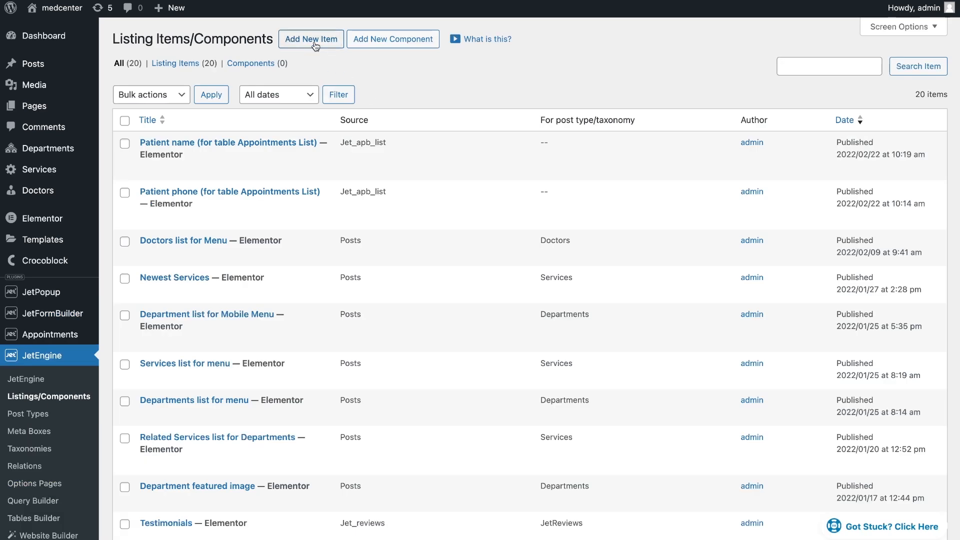
Create a JetEngine listing item named "Patient cards" with source Posts, post type Patient Cards and the Elementor view
{"action": "left_click", "coordinate": [314, 44]}
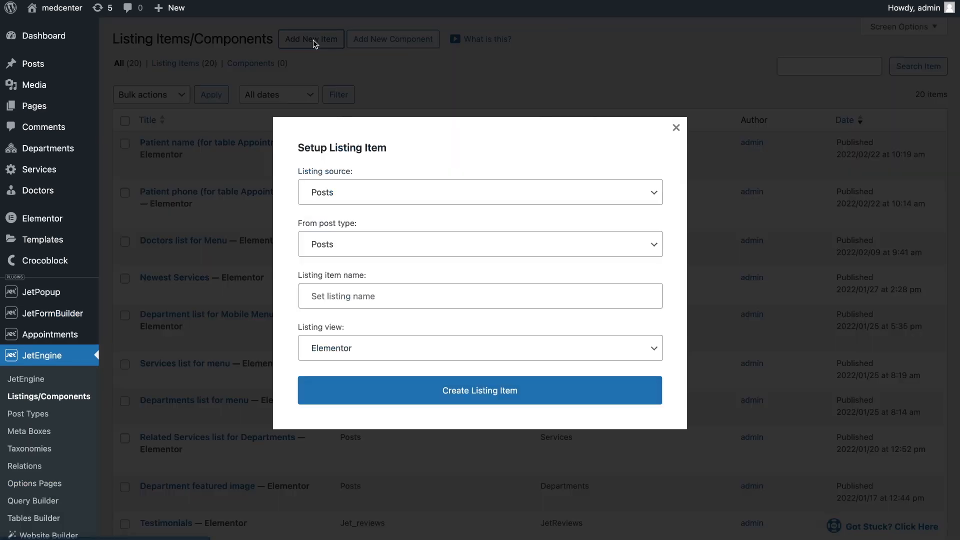
{"action": "left_click", "coordinate": [385, 255]}
{"action": "scroll", "coordinate": [385, 360], "scroll_direction": "down", "scroll_amount": 3}
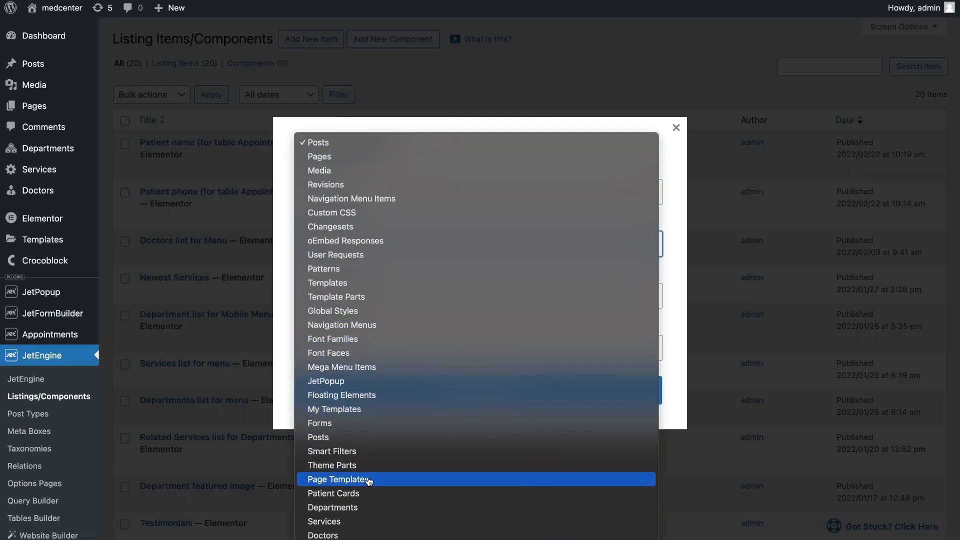
{"action": "left_click", "coordinate": [369, 492]}
{"action": "left_click", "coordinate": [367, 302]}
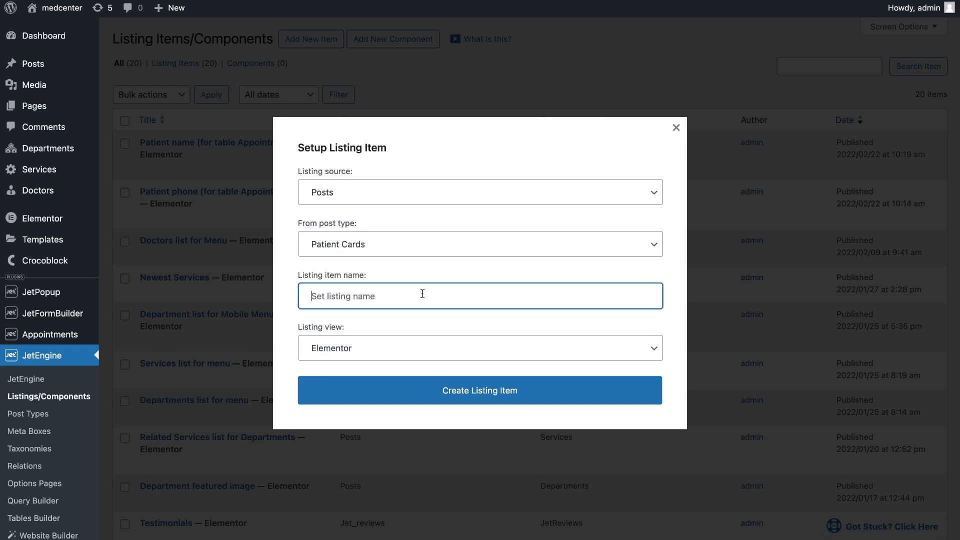
{"action": "type", "text": "Patient cards"}
{"action": "left_click", "coordinate": [462, 397]}
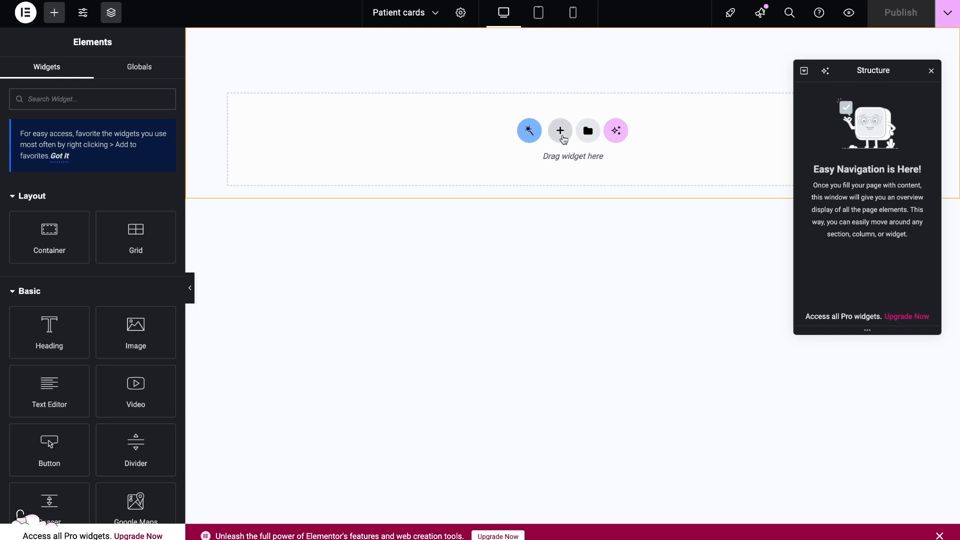
Add a container with two equal columns and place a Dynamic Field widget in its first column
{"action": "left_click", "coordinate": [560, 131]}
{"action": "left_click", "coordinate": [550, 165]}
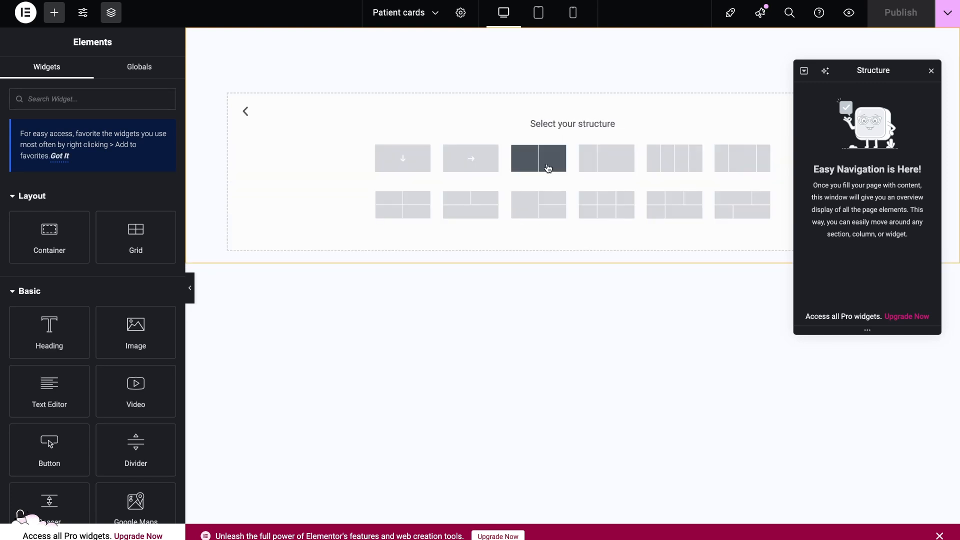
{"action": "left_click", "coordinate": [548, 165]}
{"action": "left_click", "coordinate": [388, 70]}
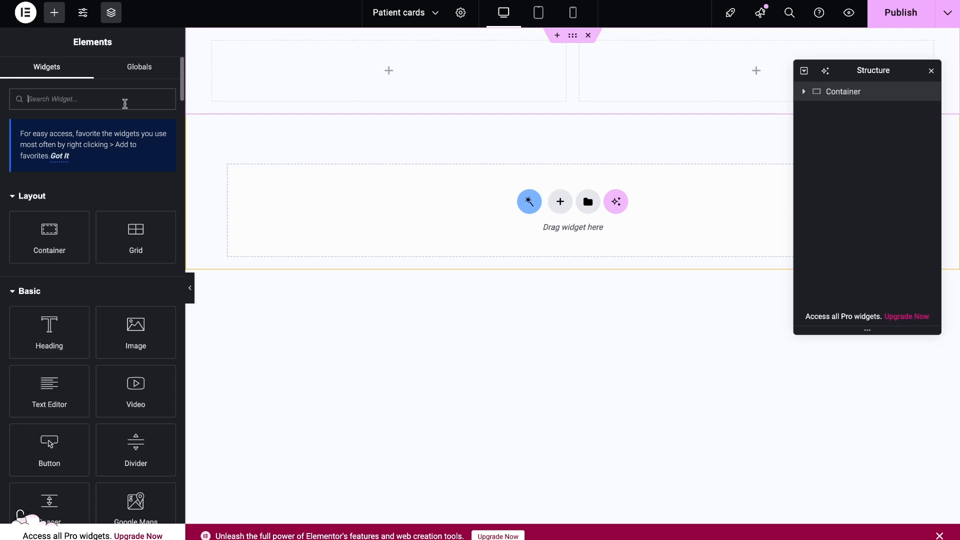
{"action": "type", "text": "dyn"}
{"action": "left_click_drag", "start_coordinate": [49, 207], "coordinate": [389, 70]}
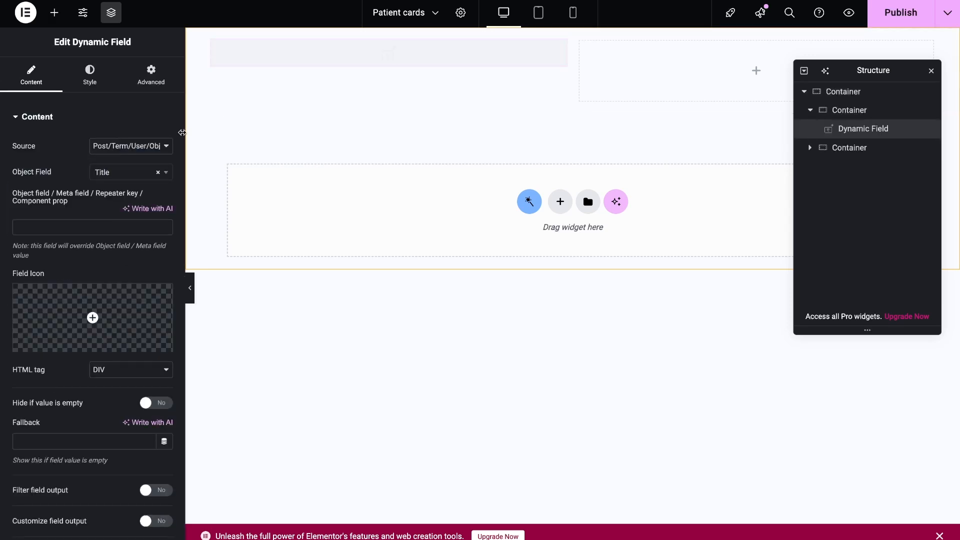
Set the Dynamic Field's object field to Nickname
{"action": "left_click", "coordinate": [129, 146]}
{"action": "left_click", "coordinate": [128, 172]}
{"action": "scroll", "coordinate": [133, 220], "scroll_direction": "down", "scroll_amount": 3}
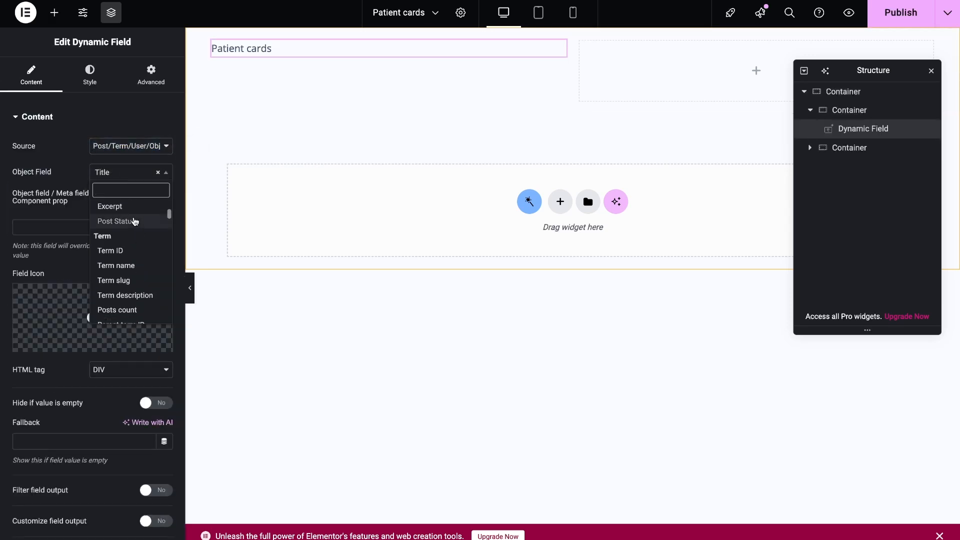
{"action": "scroll", "coordinate": [135, 221], "scroll_direction": "down", "scroll_amount": 3}
{"action": "left_click", "coordinate": [135, 241]}
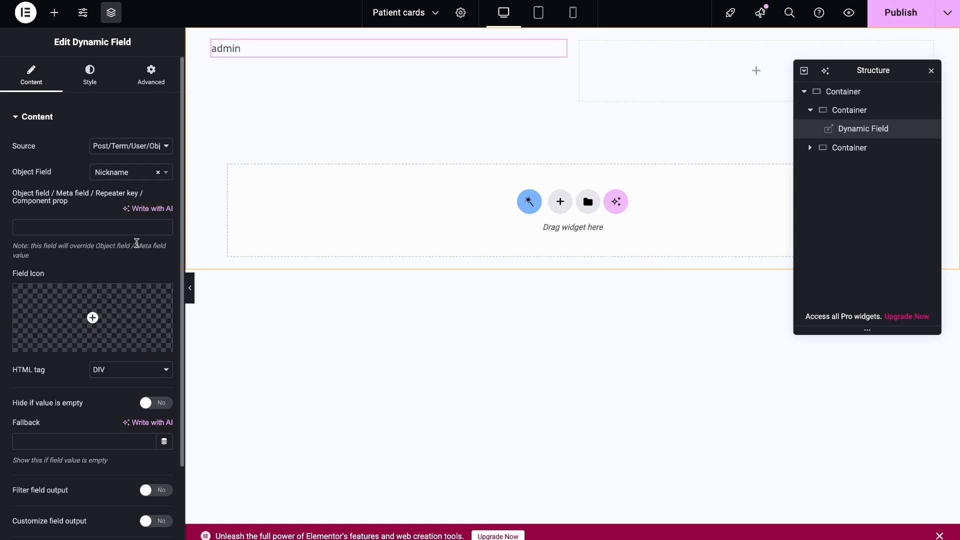
Set the Dynamic Field's context to Current Post Author
{"action": "scroll", "coordinate": [135, 349], "scroll_direction": "down", "scroll_amount": 2}
{"action": "left_click", "coordinate": [140, 455]}
{"action": "left_click", "coordinate": [146, 492]}
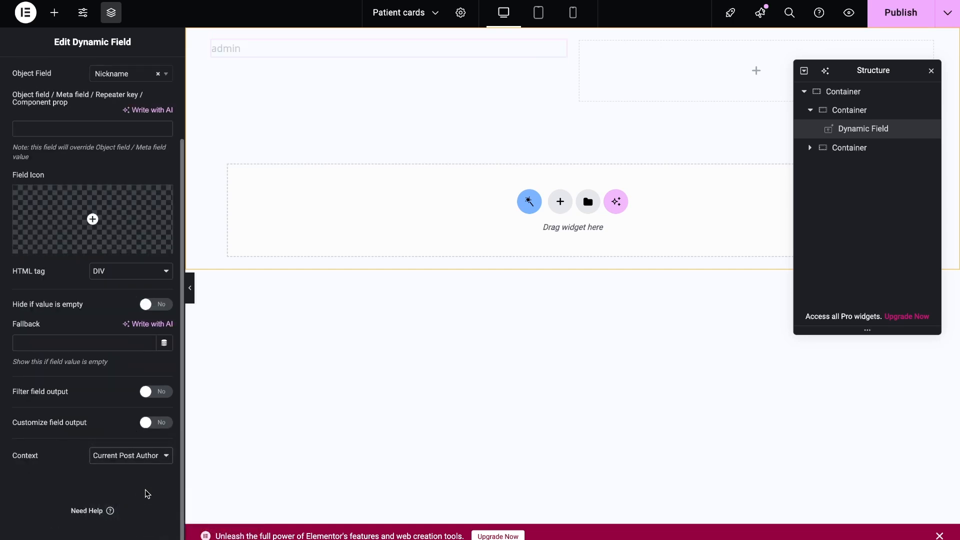
Add a Dynamic Field widget to the second column with source Meta Data and meta field Date of Birth
{"action": "scroll", "coordinate": [118, 376], "scroll_direction": "up", "scroll_amount": 2}
{"action": "scroll", "coordinate": [118, 376], "scroll_direction": "up", "scroll_amount": 1}
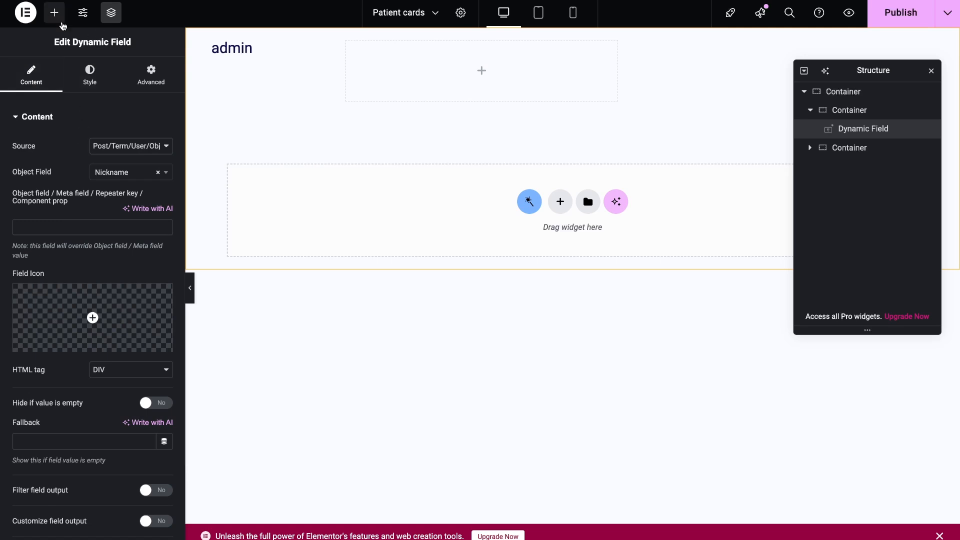
{"action": "left_click", "coordinate": [55, 12]}
{"action": "type", "text": "dyn"}
{"action": "left_click_drag", "start_coordinate": [47, 205], "coordinate": [372, 85]}
{"action": "left_click", "coordinate": [144, 146]}
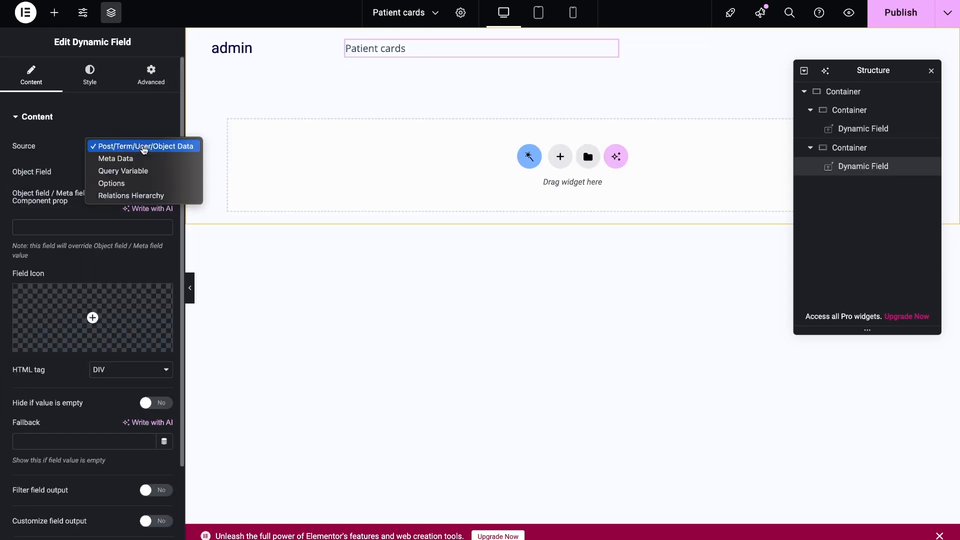
{"action": "left_click", "coordinate": [135, 157]}
{"action": "left_click", "coordinate": [145, 172]}
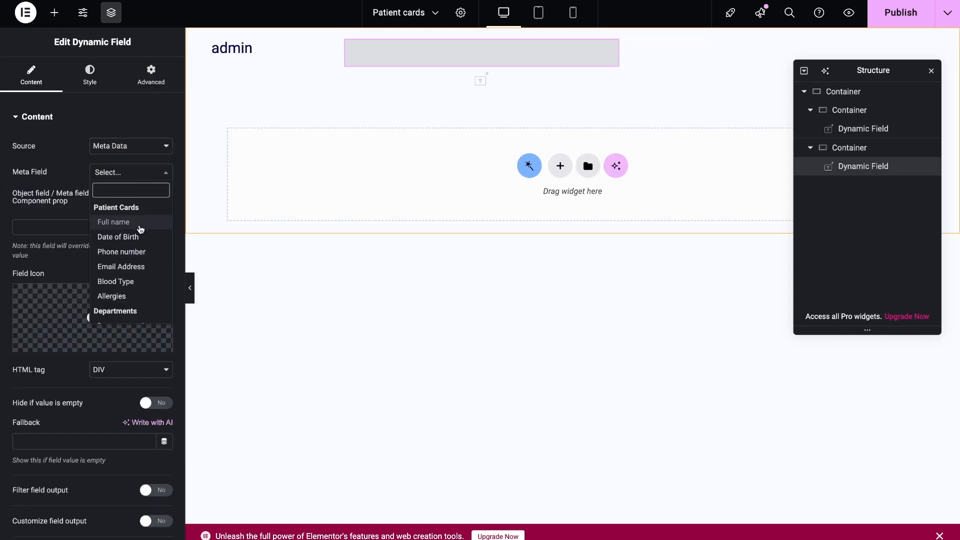
{"action": "left_click", "coordinate": [135, 236]}
Filter the Date of Birth field's output with the Format date callback
{"action": "scroll", "coordinate": [145, 338], "scroll_direction": "down", "scroll_amount": 2}
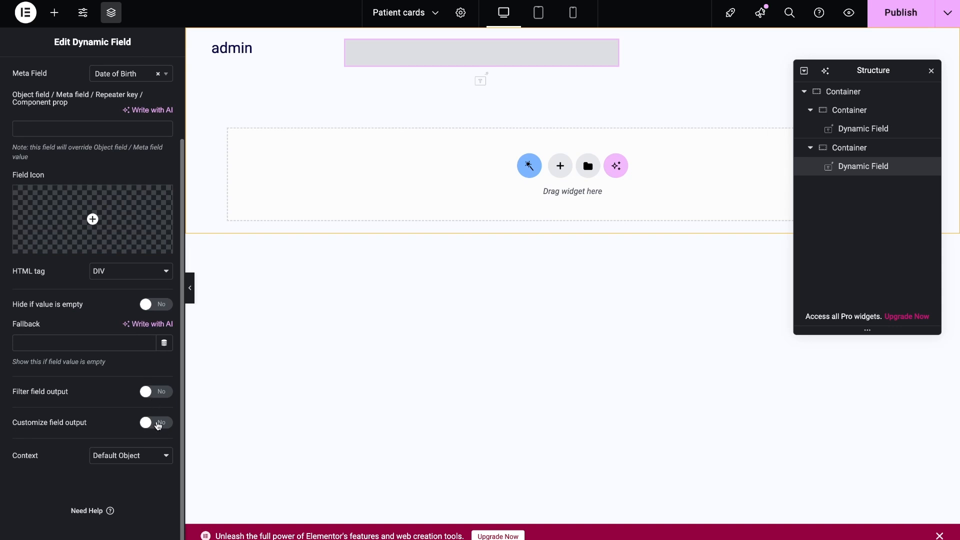
{"action": "left_click", "coordinate": [151, 392]}
{"action": "left_click", "coordinate": [152, 418]}
{"action": "left_click", "coordinate": [148, 292]}
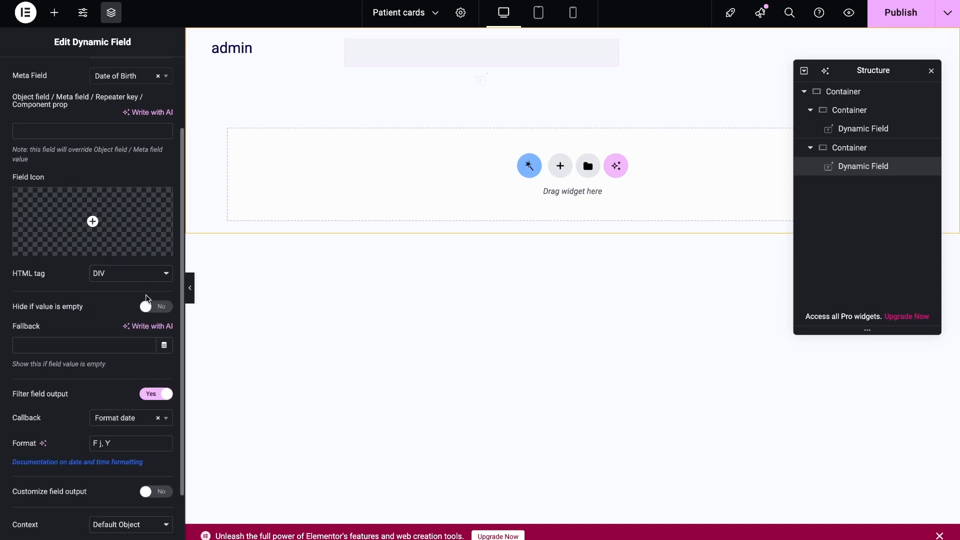
{"action": "scroll", "coordinate": [148, 299], "scroll_direction": "up", "scroll_amount": 2}
Duplicate the Dynamic Field three times for the Phone number, Email Address and Blood Type meta fields
{"action": "key", "text": "ctrl+d"}
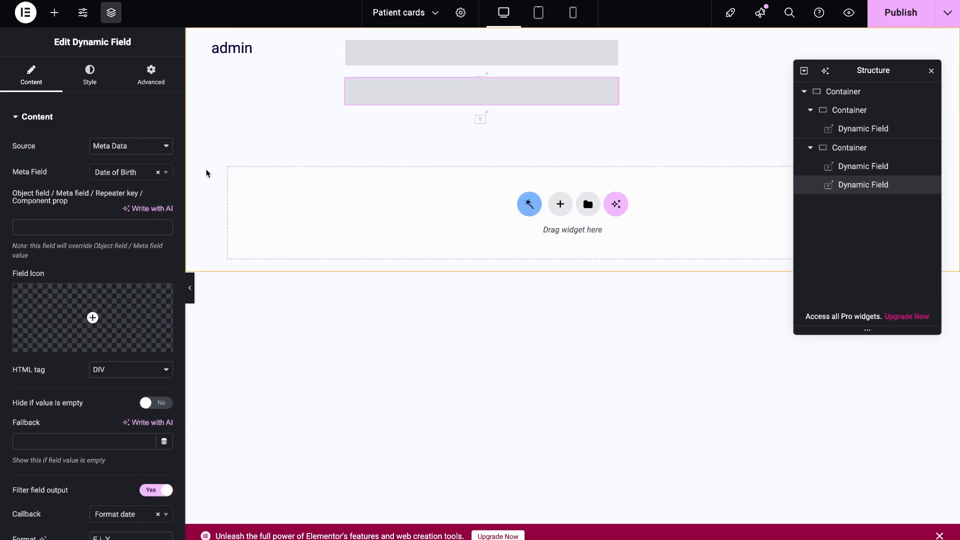
{"action": "left_click", "coordinate": [130, 172]}
{"action": "left_click", "coordinate": [123, 251]}
{"action": "key", "text": "ctrl+d"}
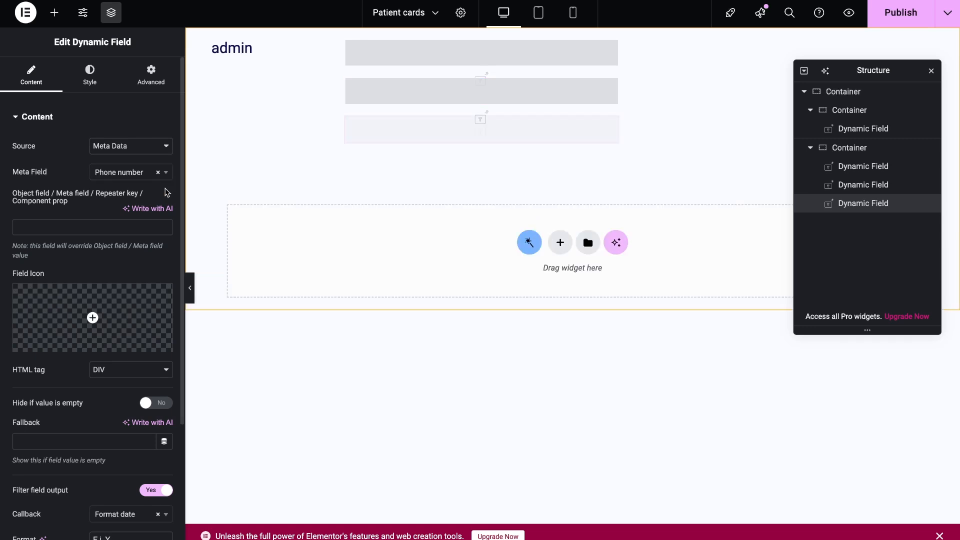
{"action": "left_click", "coordinate": [129, 172]}
{"action": "left_click", "coordinate": [125, 265]}
{"action": "key", "text": "ctrl+d"}
{"action": "left_click", "coordinate": [130, 172]}
{"action": "left_click", "coordinate": [123, 281]}
Set the Blood Type field's callback to Checkbox field values and turn off output filtering for the Email Address field
{"action": "scroll", "coordinate": [129, 328], "scroll_direction": "down", "scroll_amount": 1}
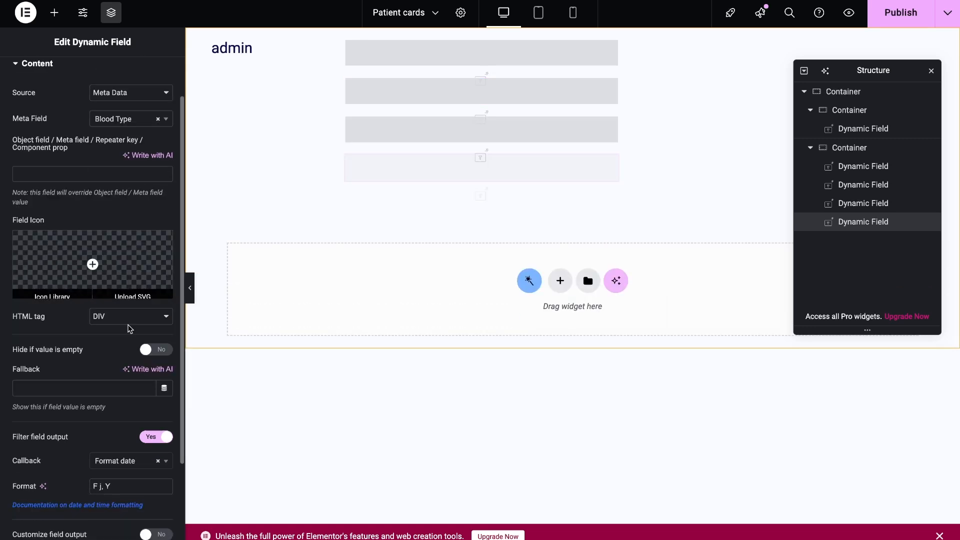
{"action": "scroll", "coordinate": [129, 328], "scroll_direction": "down", "scroll_amount": 2}
{"action": "left_click", "coordinate": [130, 348]}
{"action": "scroll", "coordinate": [143, 398], "scroll_direction": "down", "scroll_amount": 1}
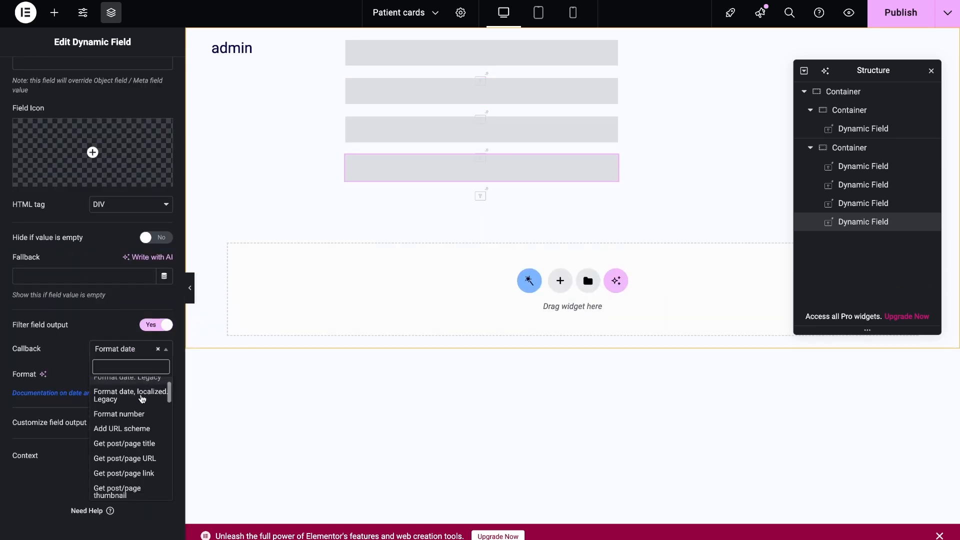
{"action": "scroll", "coordinate": [141, 398], "scroll_direction": "down", "scroll_amount": 4}
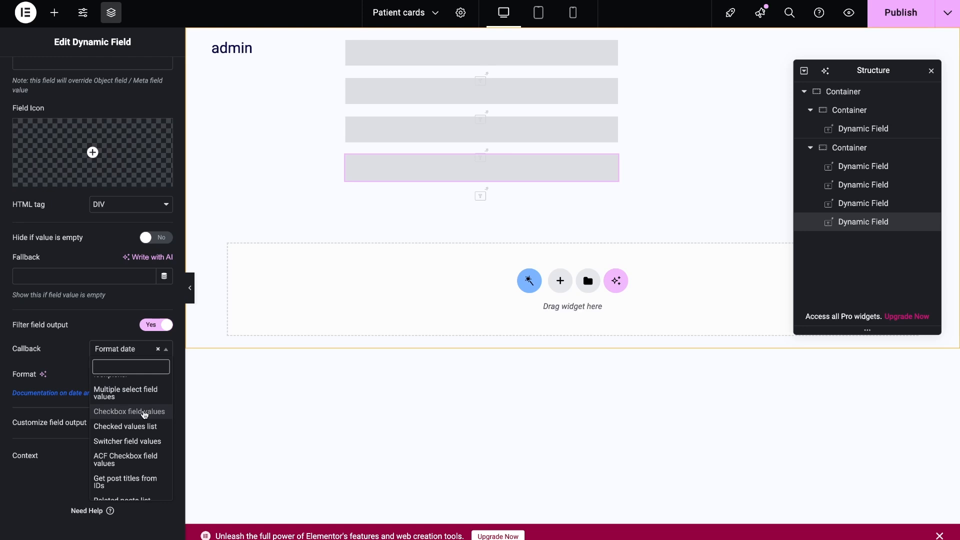
{"action": "left_click", "coordinate": [145, 412]}
{"action": "left_click", "coordinate": [873, 203]}
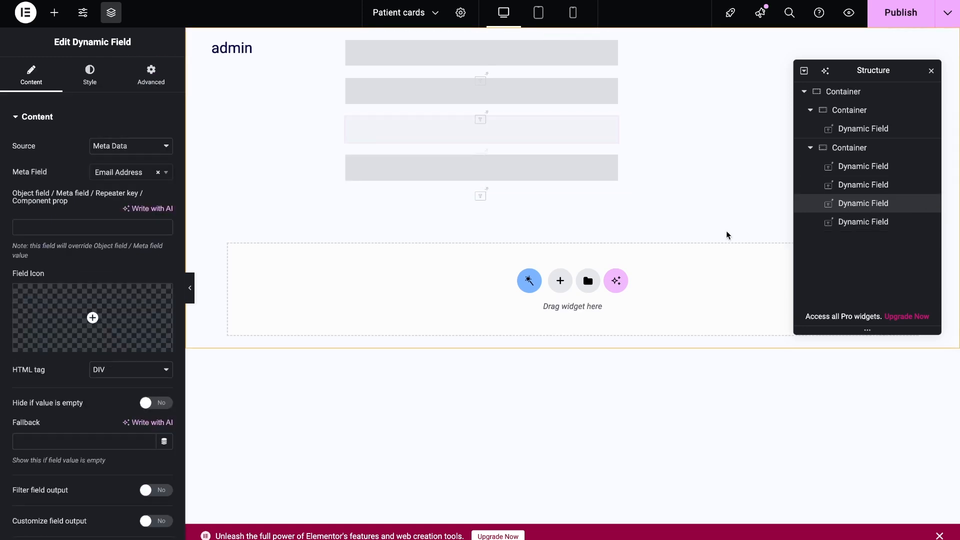
{"action": "left_click", "coordinate": [863, 185]}
Customize the Blood Type field's output with the format "Blood type : %s"
{"action": "left_click", "coordinate": [863, 221]}
{"action": "scroll", "coordinate": [92, 350], "scroll_direction": "down", "scroll_amount": 3}
{"action": "left_click", "coordinate": [156, 423]}
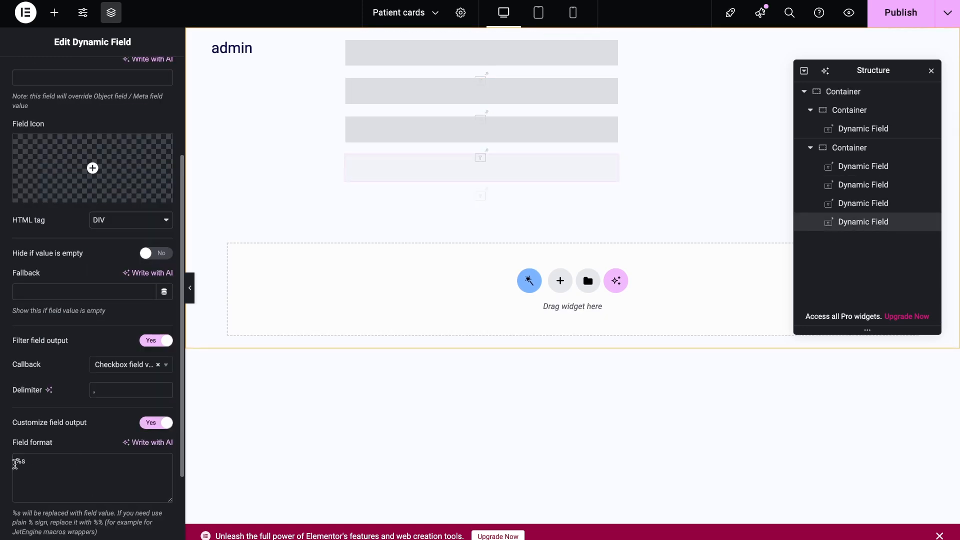
{"action": "left_click", "coordinate": [15, 463]}
{"action": "type", "text": "Blood type :"}
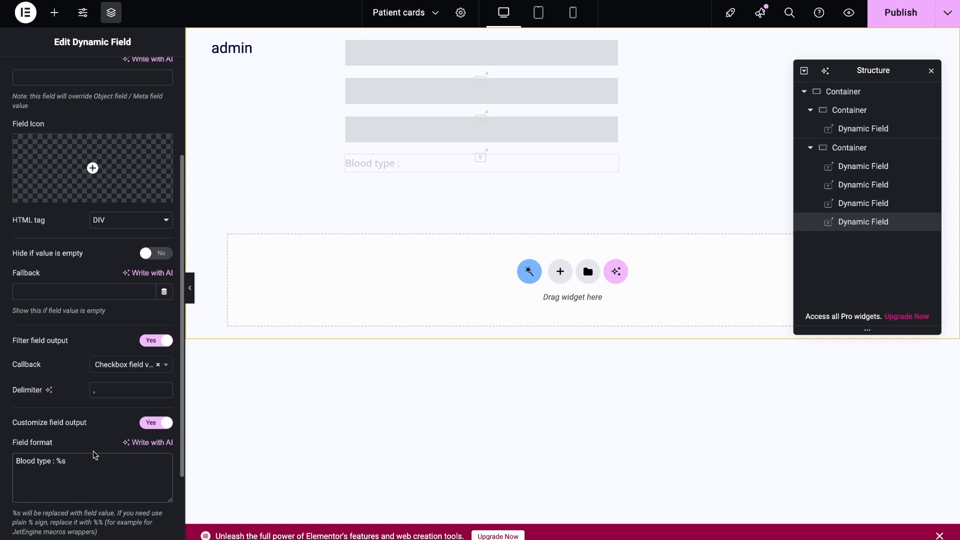
Add a Button widget in a container below the Blood Type field and label it "Publish the card"
{"action": "left_click", "coordinate": [54, 12]}
{"action": "type", "text": "but"}
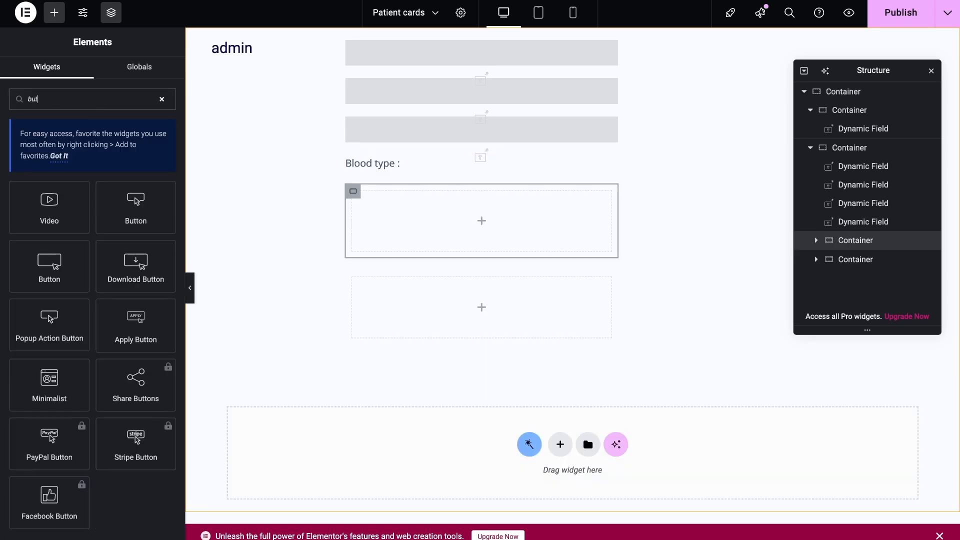
{"action": "left_click_drag", "start_coordinate": [58, 276], "coordinate": [396, 238]}
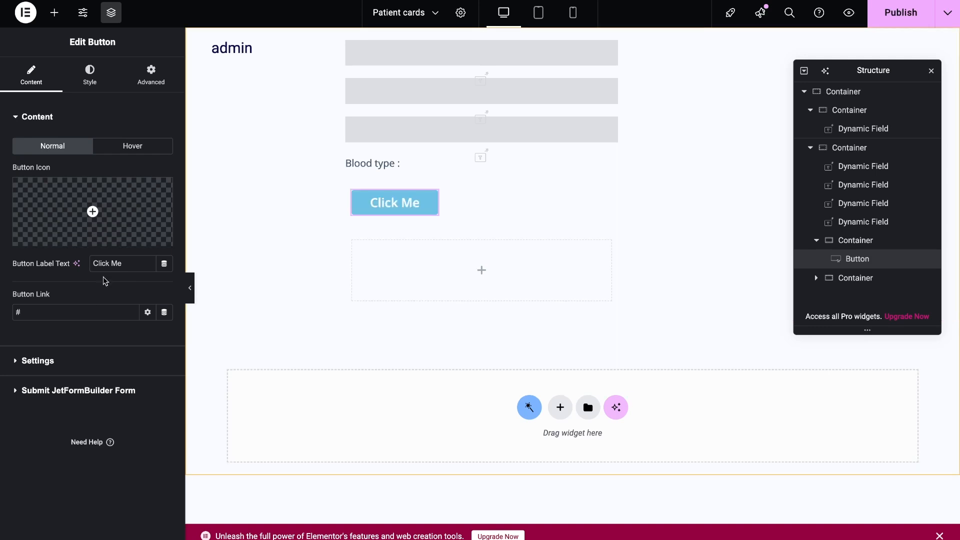
{"action": "triple_click", "coordinate": [126, 269]}
{"action": "type", "text": "Publish the card"}
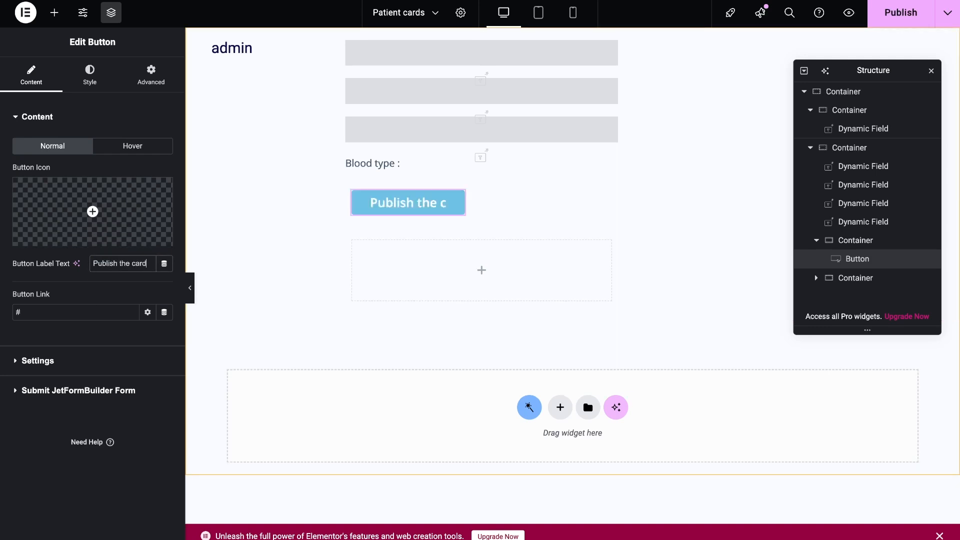
Set the "Publish the card" button's layout size to Grow
{"action": "left_click", "coordinate": [90, 75]}
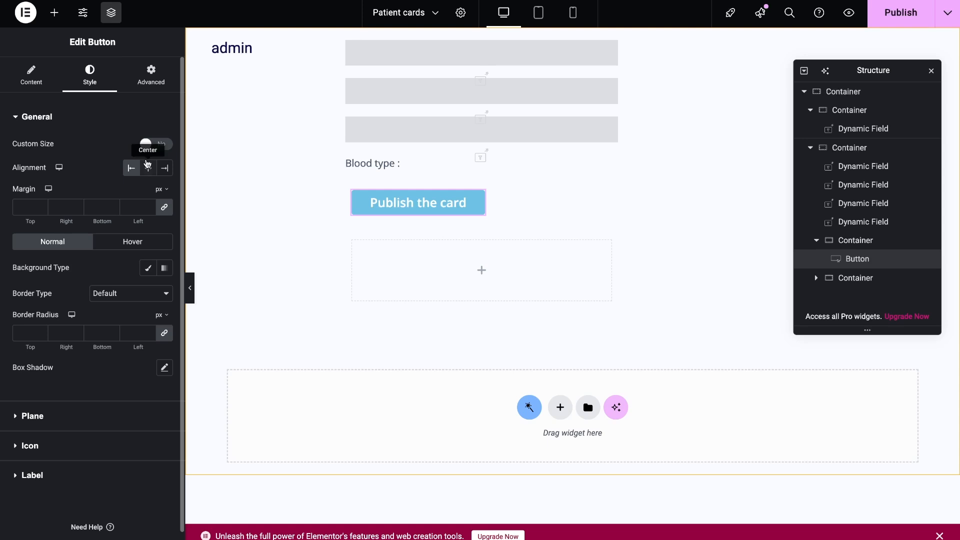
{"action": "left_click", "coordinate": [151, 75]}
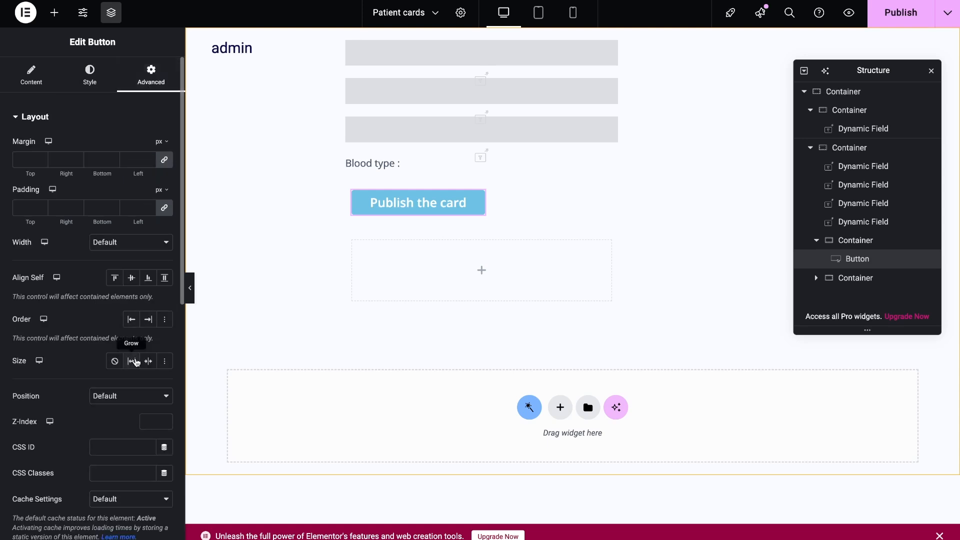
{"action": "left_click", "coordinate": [131, 361]}
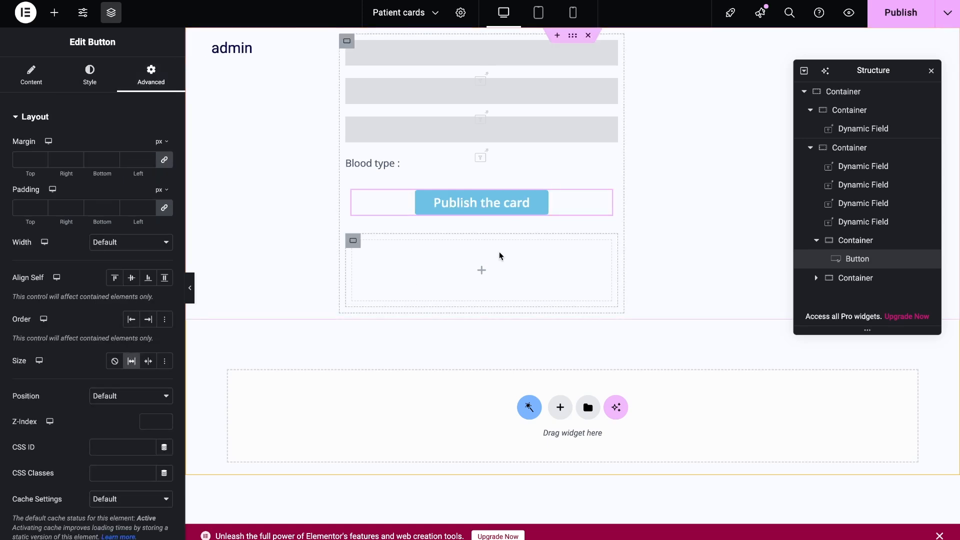
Duplicate the "Publish the card" button beside the original and delete the empty container below
{"action": "key", "text": "super+d"}
{"action": "left_click", "coordinate": [816, 297]}
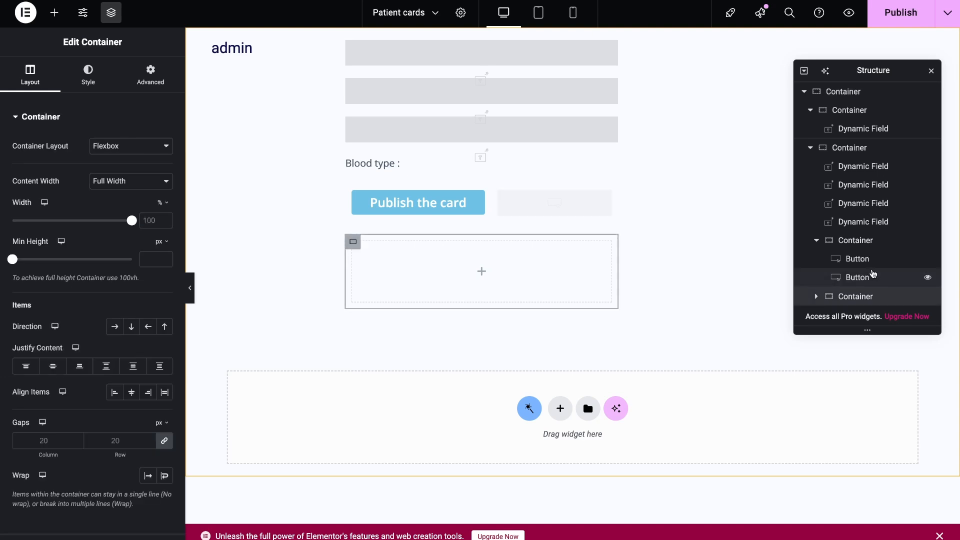
{"action": "mouse_move", "coordinate": [547, 210]}
{"action": "left_mouse_down"}
{"action": "mouse_move", "coordinate": [560, 217]}
{"action": "mouse_move", "coordinate": [578, 204]}
{"action": "mouse_move", "coordinate": [547, 218]}
{"action": "left_mouse_up"}
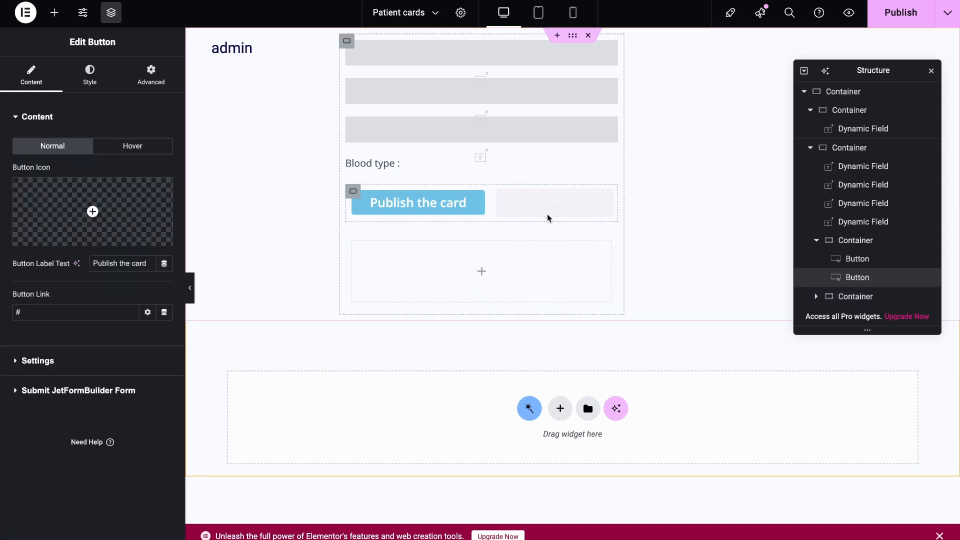
{"action": "left_click", "coordinate": [872, 297]}
{"action": "right_click", "coordinate": [873, 296]}
{"action": "key", "text": "Delete"}
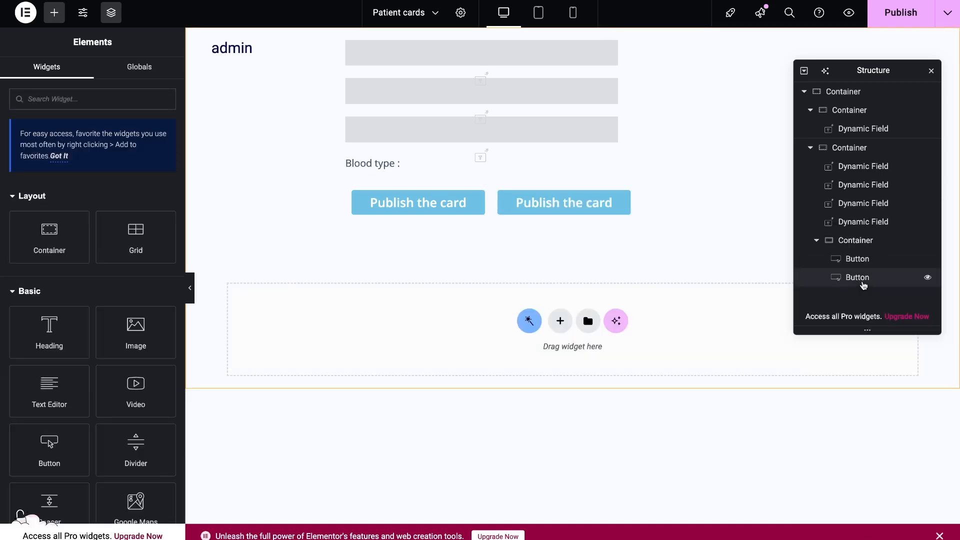
Open the duplicated button's label text for editing
{"action": "left_click", "coordinate": [863, 285]}
{"action": "left_click_drag", "start_coordinate": [118, 263], "coordinate": [75, 267]}
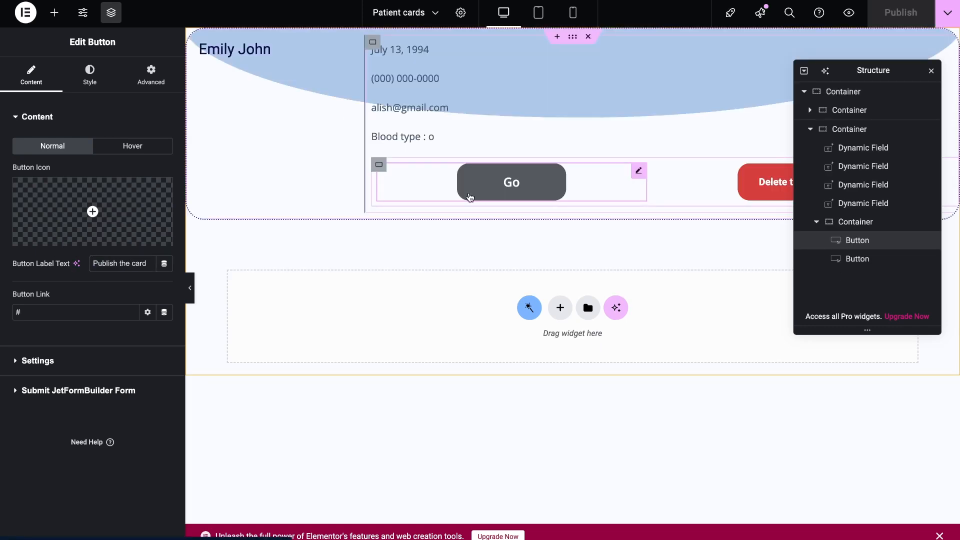
Enable form submission on the "Publish the card" button with the route /wp-admin/admin-ajax.php?action=post_approved
{"action": "left_click", "coordinate": [147, 390]}
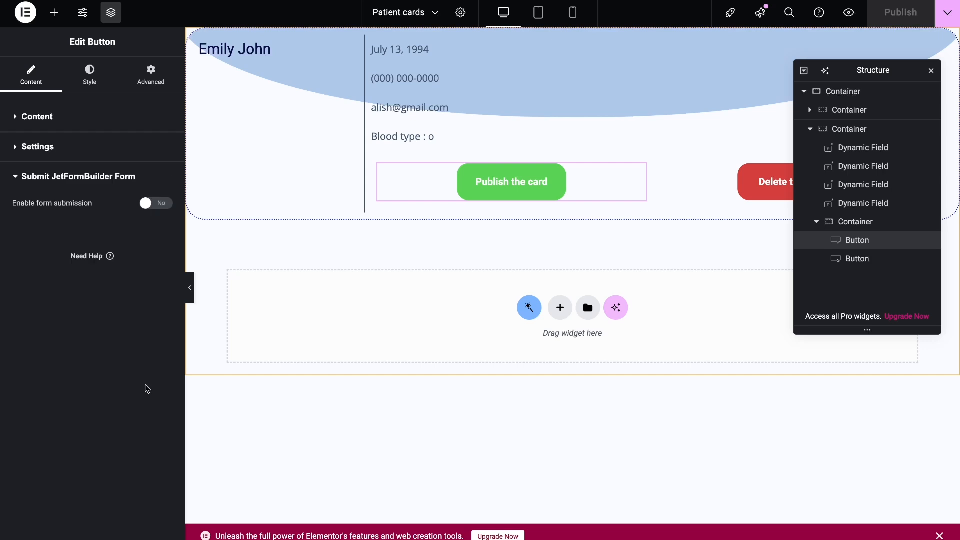
{"action": "left_click", "coordinate": [156, 203]}
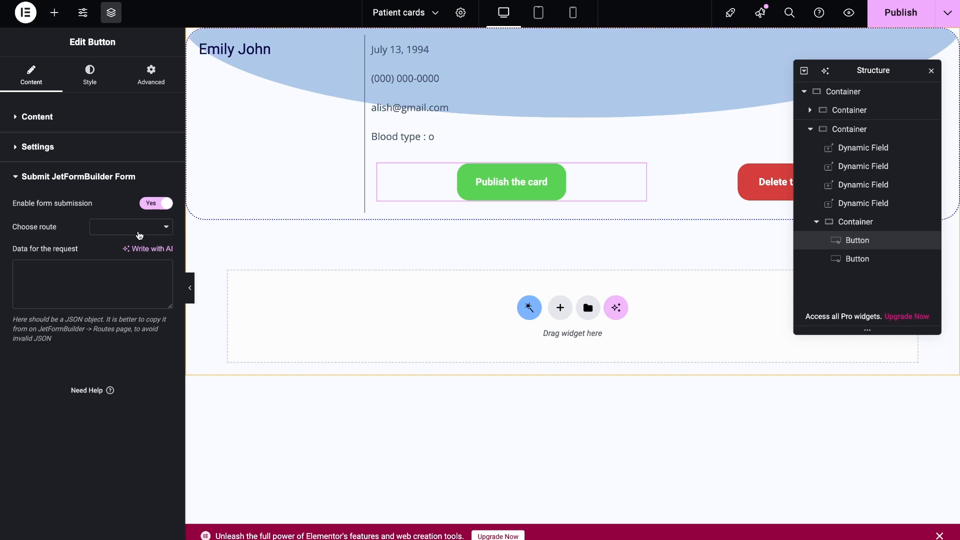
{"action": "left_click", "coordinate": [139, 228]}
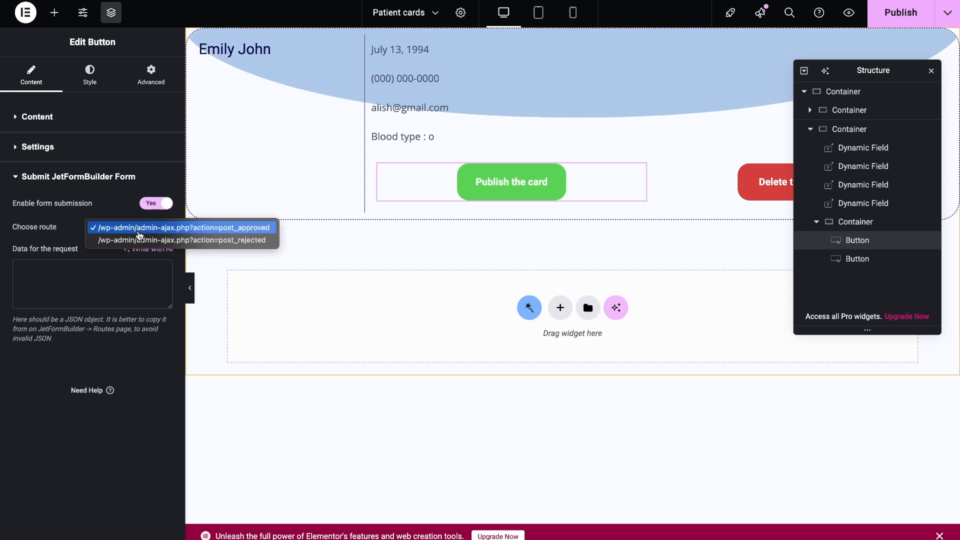
{"action": "left_click", "coordinate": [140, 232]}
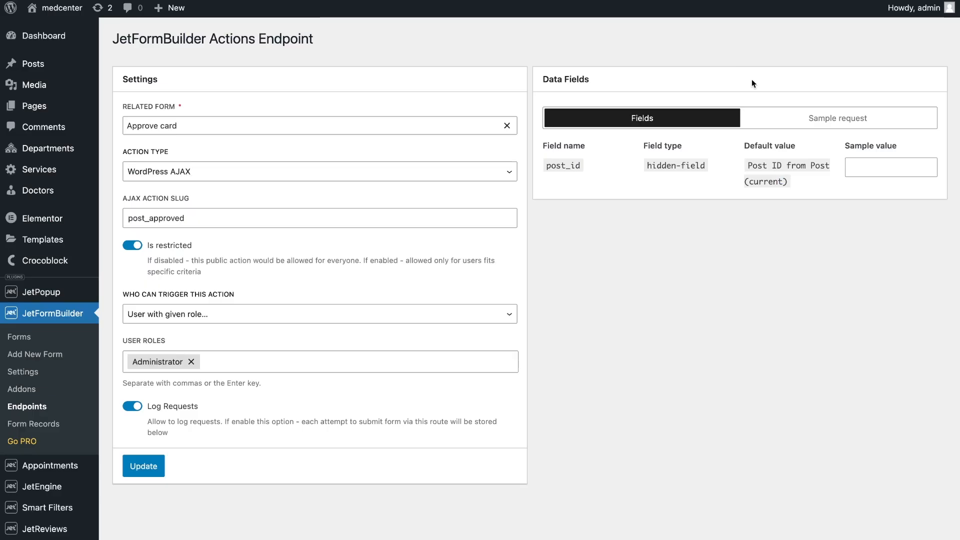
Copy the data for the request from the Approve card endpoint's sample request
{"action": "left_click", "coordinate": [808, 118]}
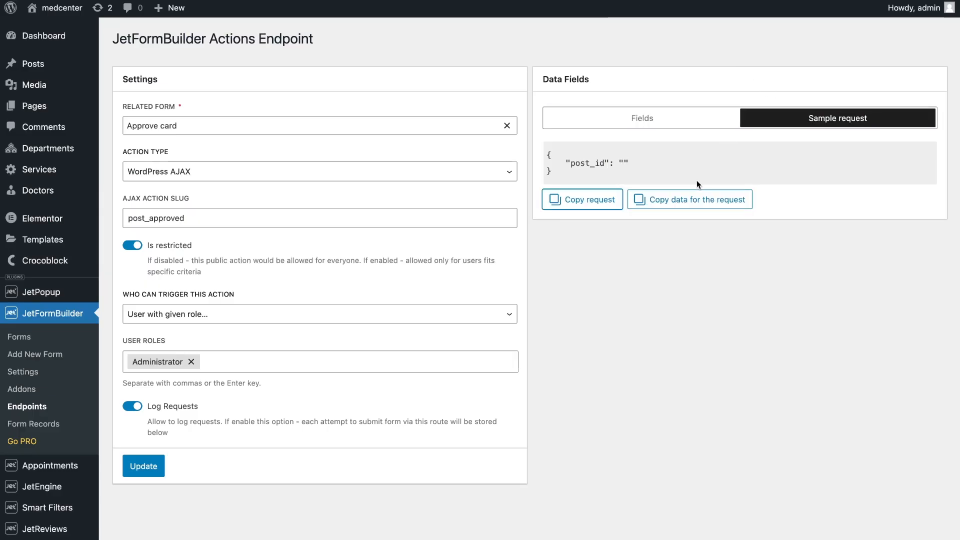
{"action": "left_click", "coordinate": [690, 200]}
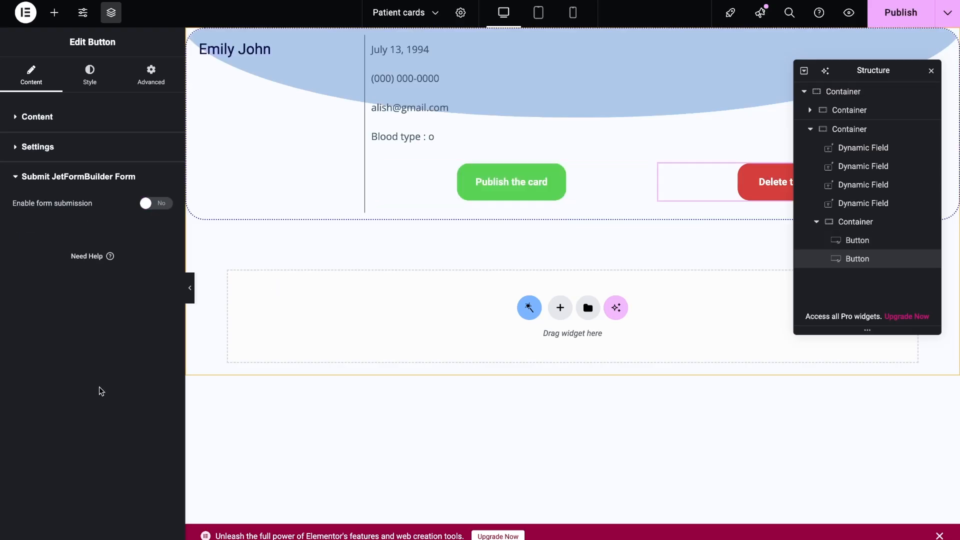
Enable form submission on the red delete button with the route /wp-admin/admin-ajax.php?action=post_rejected
{"action": "left_click", "coordinate": [156, 203]}
{"action": "left_click", "coordinate": [156, 231]}
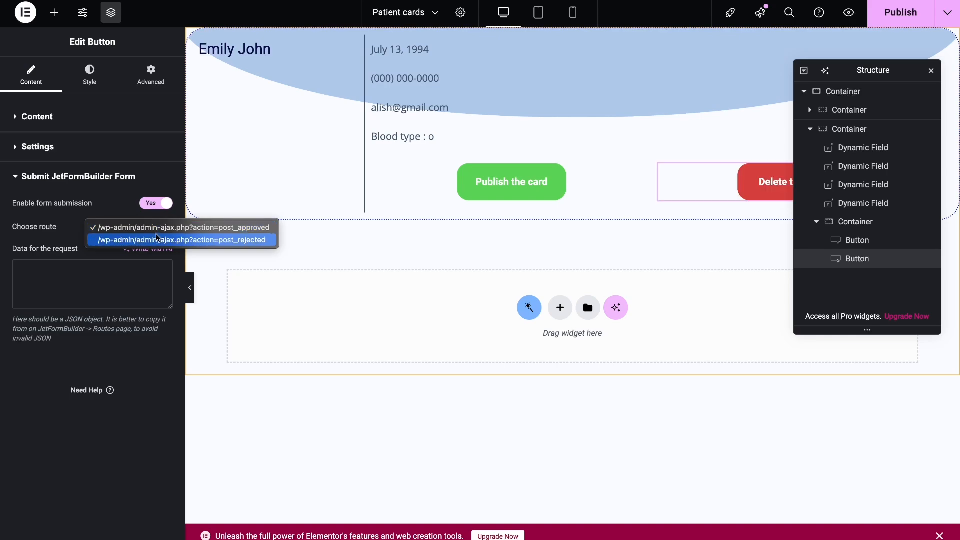
{"action": "left_click", "coordinate": [159, 240]}
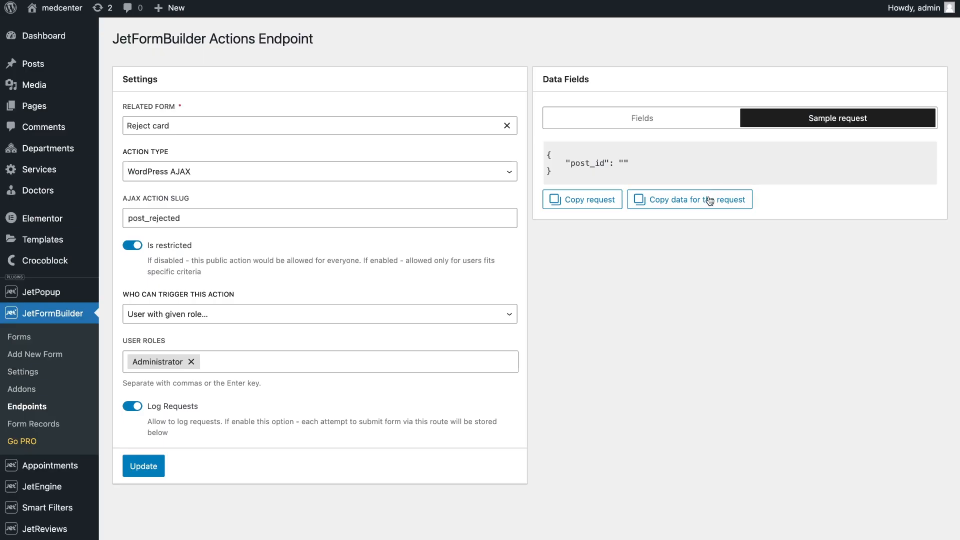
Copy the Reject card endpoint's request data into the delete button's form submission data and publish the listing
{"action": "left_click", "coordinate": [710, 200]}
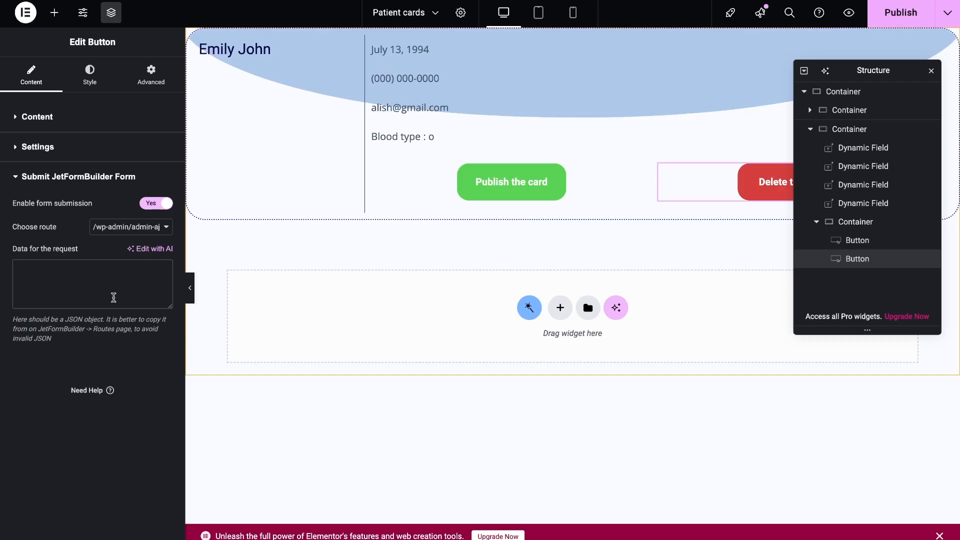
{"action": "key", "text": "ctrl+v"}
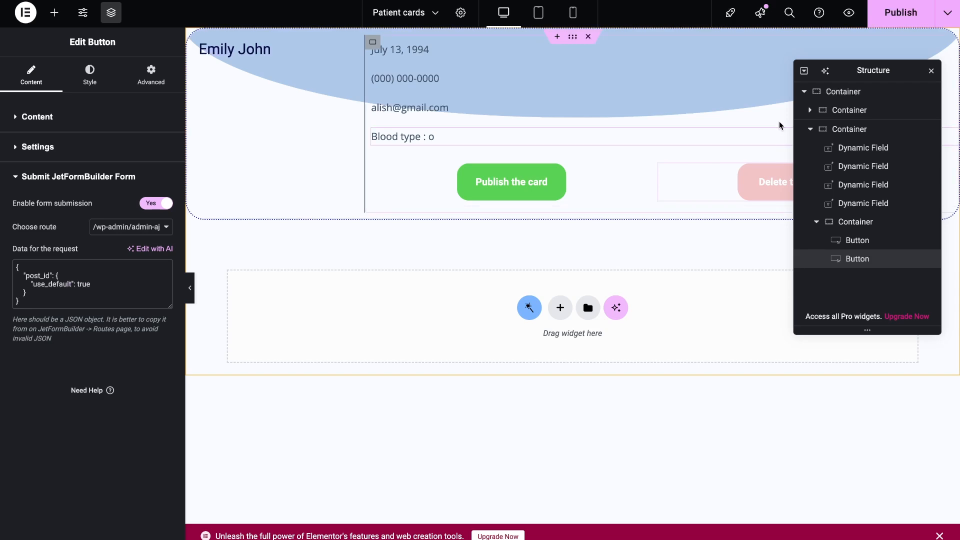
{"action": "left_click", "coordinate": [902, 22]}
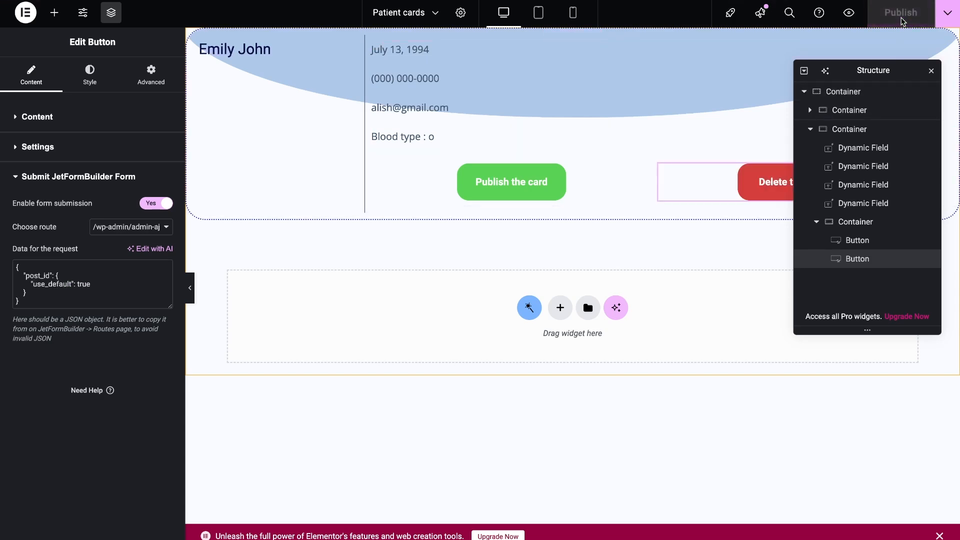
Create an Archive theme template with Elementor as its content type and the name "Archive cards"
{"action": "left_click", "coordinate": [419, 242]}
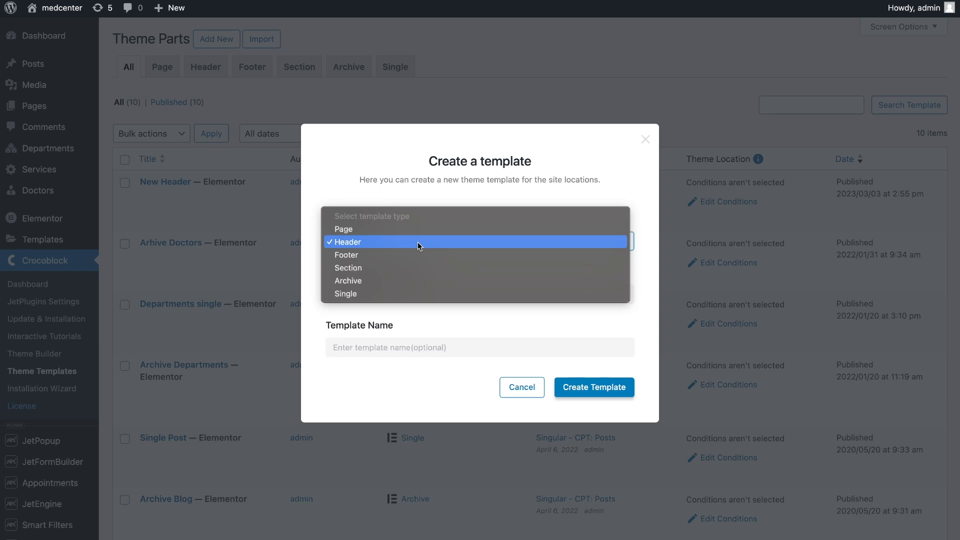
{"action": "left_click", "coordinate": [422, 281]}
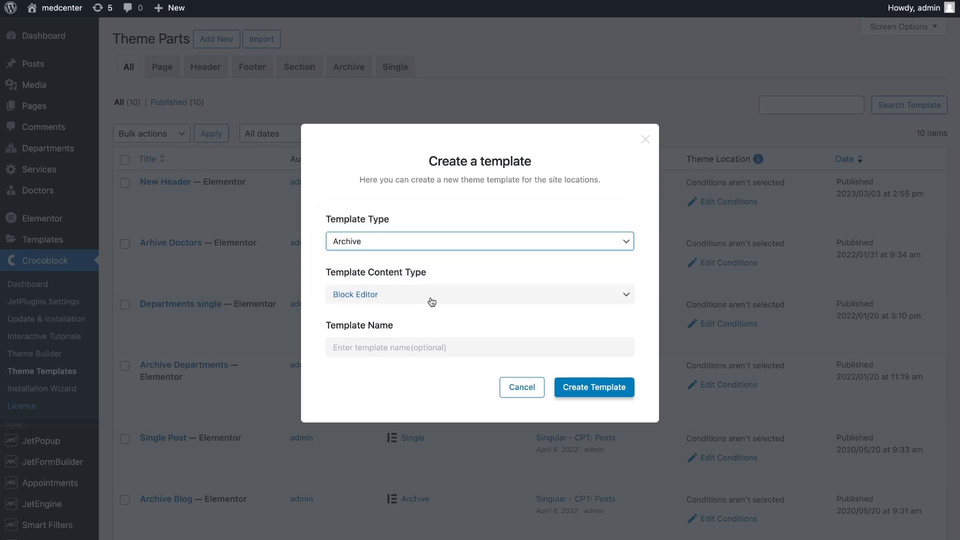
{"action": "left_click", "coordinate": [431, 299]}
{"action": "left_click", "coordinate": [434, 308]}
{"action": "left_click", "coordinate": [436, 348]}
{"action": "type", "text": "Archive cards"}
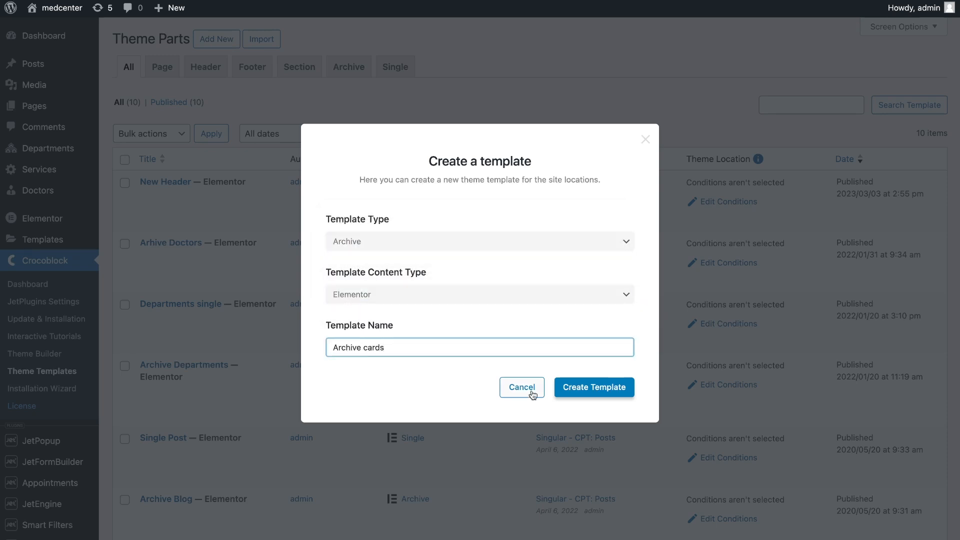
{"action": "left_click", "coordinate": [584, 391]}
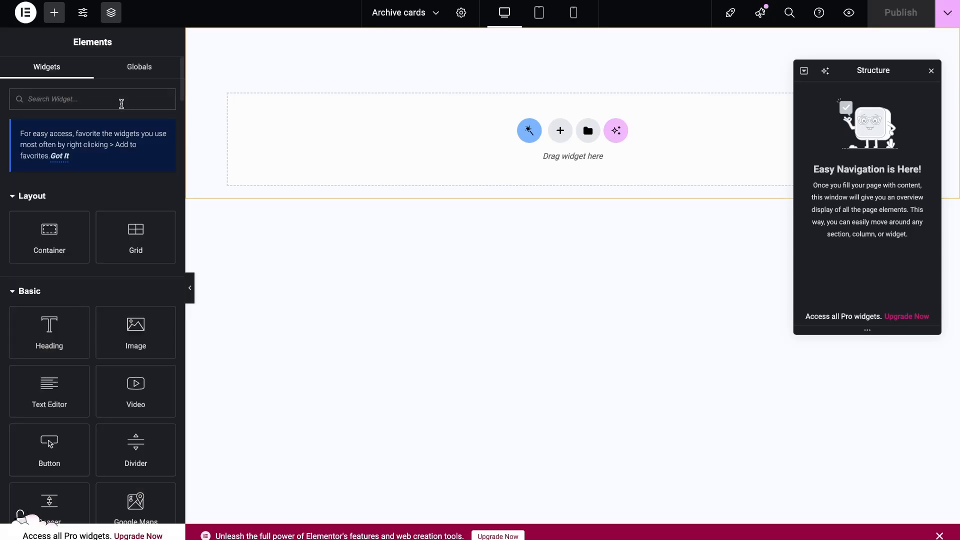
Add a Listing Grid widget to the empty archive template and assign the Patient cards listing to it
{"action": "type", "text": "listi"}
{"action": "left_click_drag", "start_coordinate": [135, 205], "coordinate": [235, 187]}
{"action": "left_click", "coordinate": [131, 146]}
{"action": "type", "text": "card"}
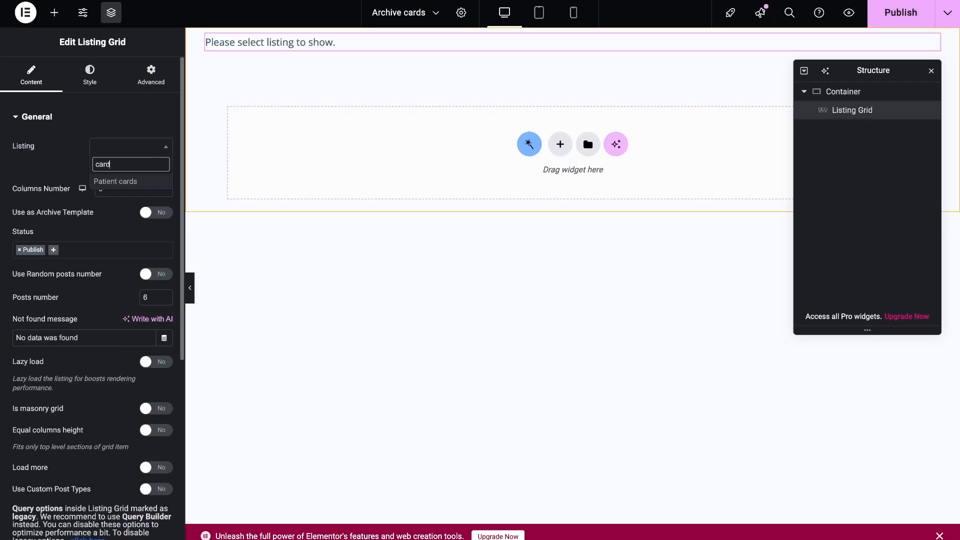
{"action": "key", "text": "Return"}
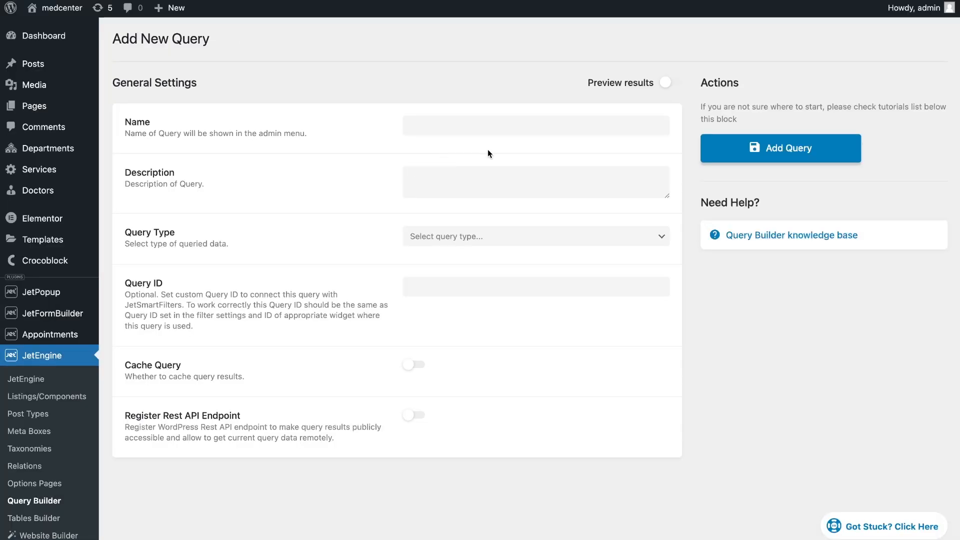
Add a posts query named "Show all patient cards" for the Patient Cards post type with the Pending status
{"action": "left_click", "coordinate": [471, 126]}
{"action": "type", "text": "Show al"}
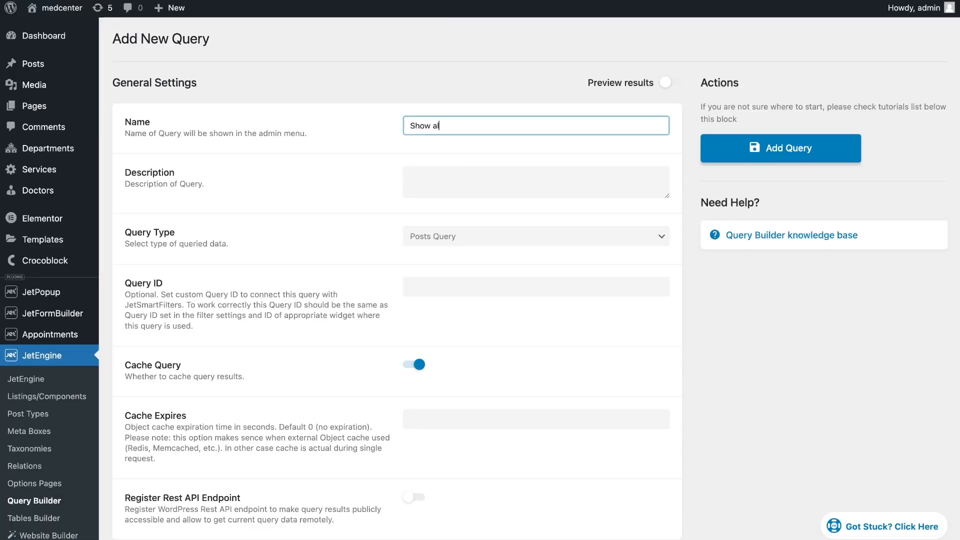
{"action": "type", "text": "l patient cards"}
{"action": "scroll", "coordinate": [532, 152], "scroll_direction": "down", "scroll_amount": 7}
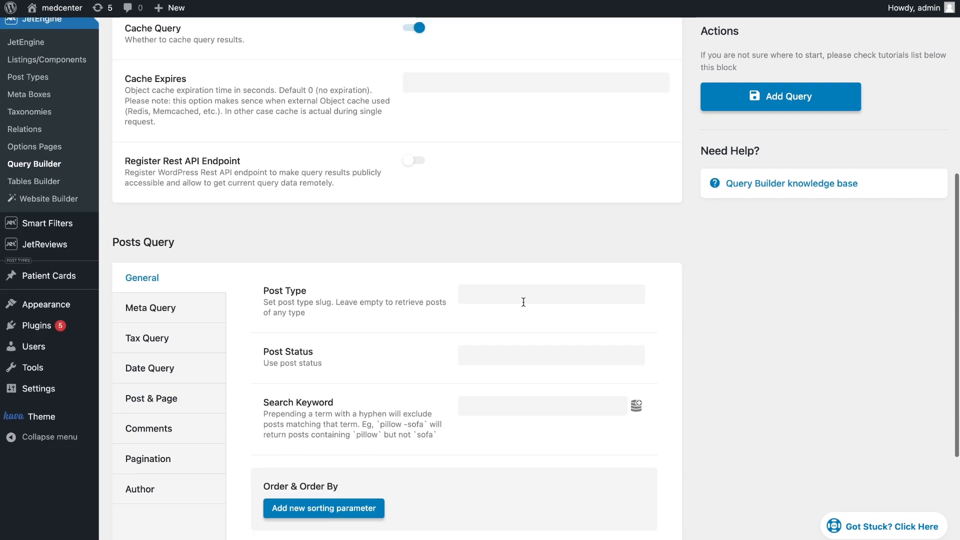
{"action": "left_click", "coordinate": [524, 300]}
{"action": "type", "text": "car"}
{"action": "left_click", "coordinate": [500, 317]}
{"action": "left_click", "coordinate": [510, 371]}
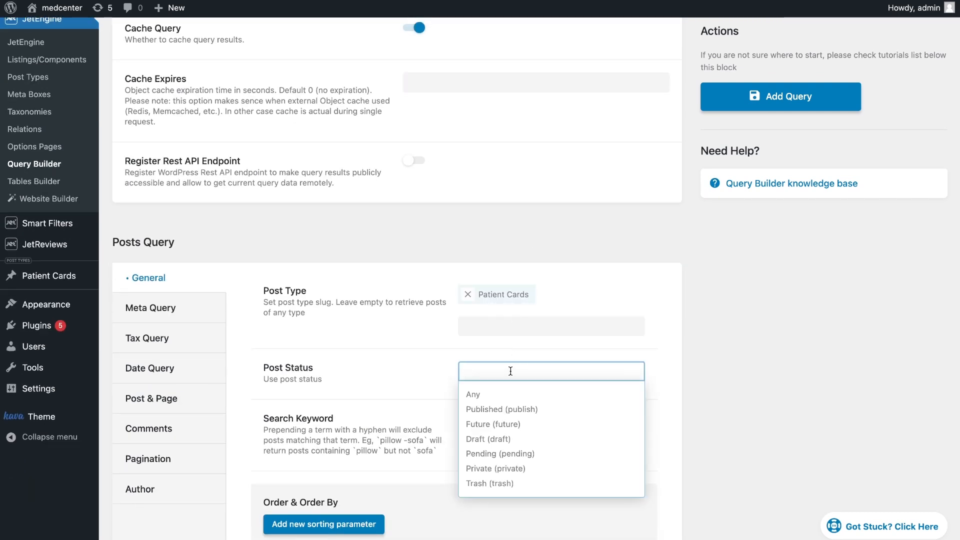
{"action": "left_click", "coordinate": [514, 453]}
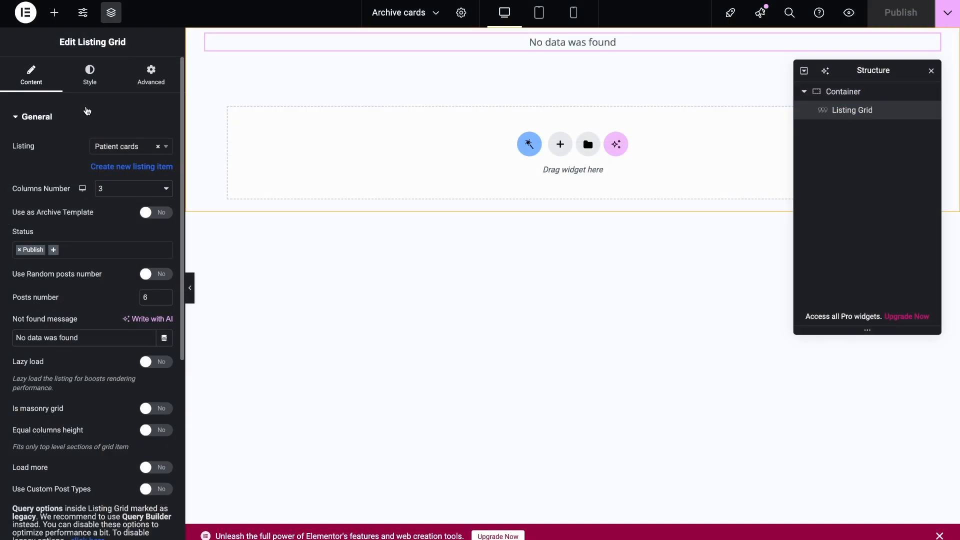
Enable a custom query on the Listing Grid, choose "Show all patient cards", and publish the archive template
{"action": "left_click", "coordinate": [83, 117]}
{"action": "left_click", "coordinate": [80, 147]}
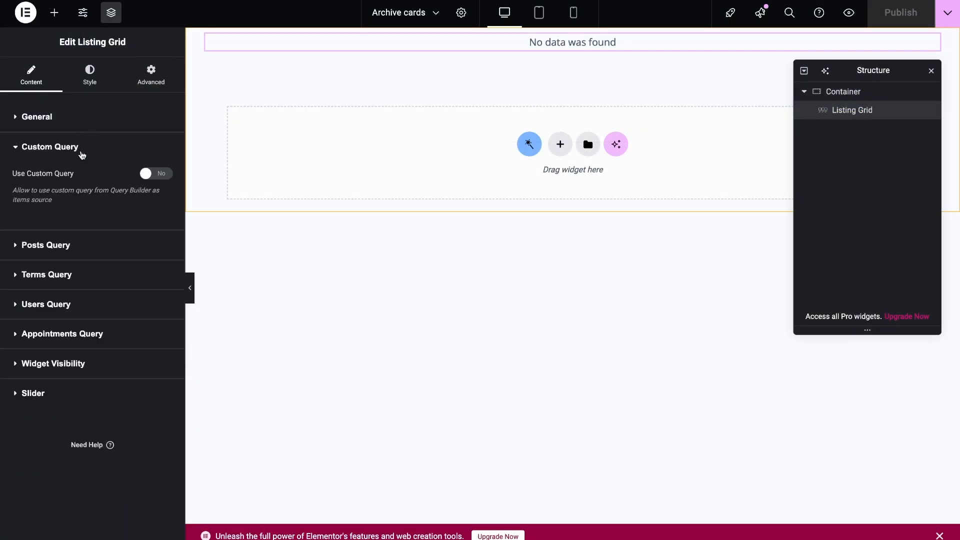
{"action": "left_click", "coordinate": [159, 176]}
{"action": "left_click", "coordinate": [156, 223]}
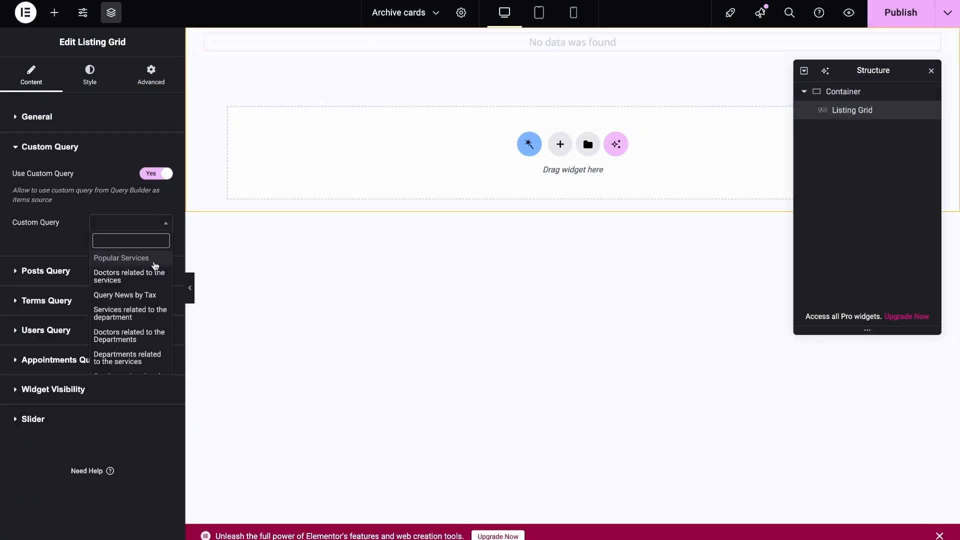
{"action": "scroll", "coordinate": [152, 262], "scroll_direction": "down", "scroll_amount": 5}
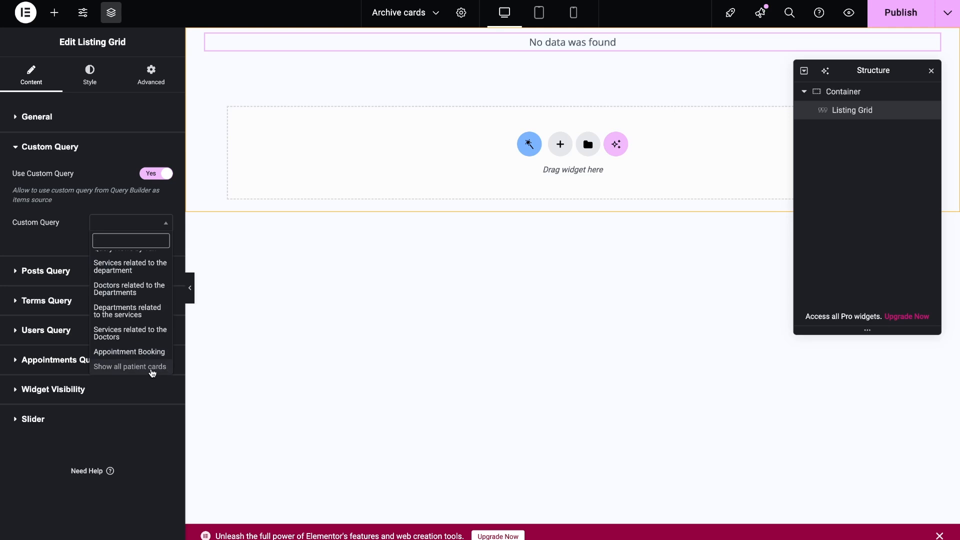
{"action": "left_click", "coordinate": [152, 371]}
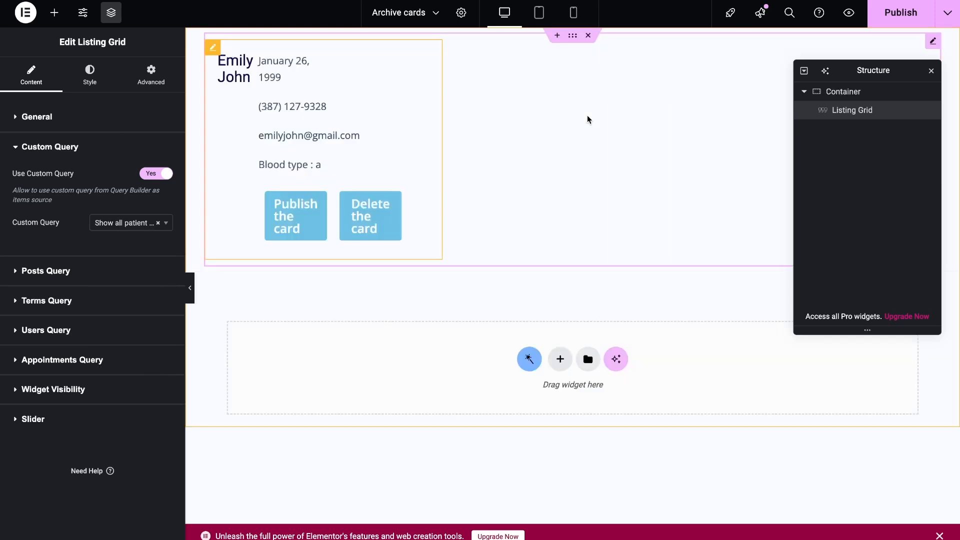
{"action": "left_click", "coordinate": [906, 13]}
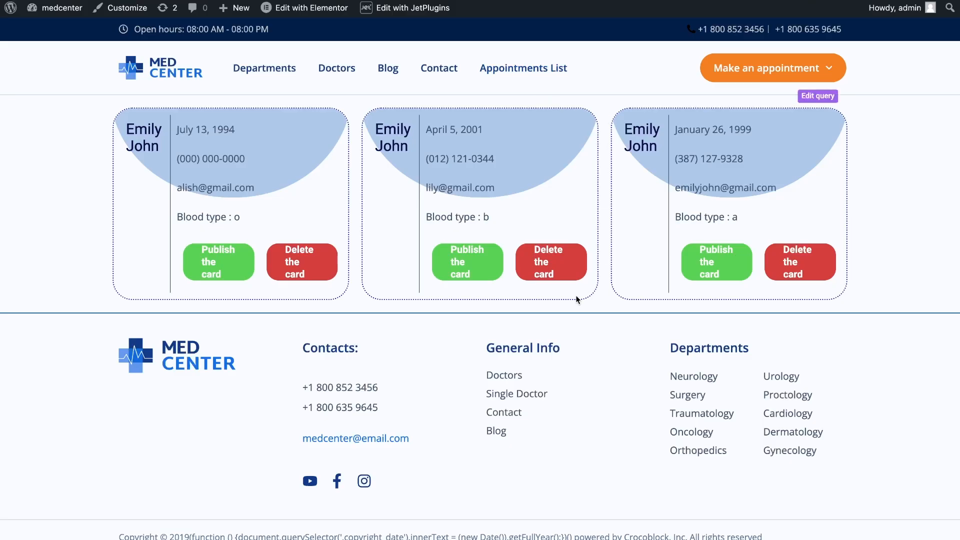
Test the approval on the front-end archive by publishing the middle pending patient card
{"action": "left_click", "coordinate": [473, 268]}
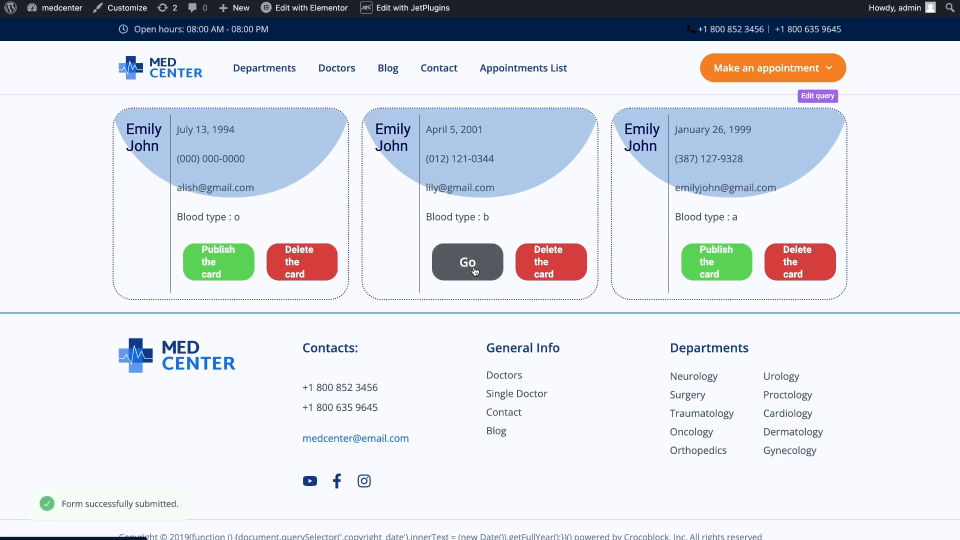
{"action": "left_click_drag", "start_coordinate": [179, 501], "coordinate": [63, 506]}
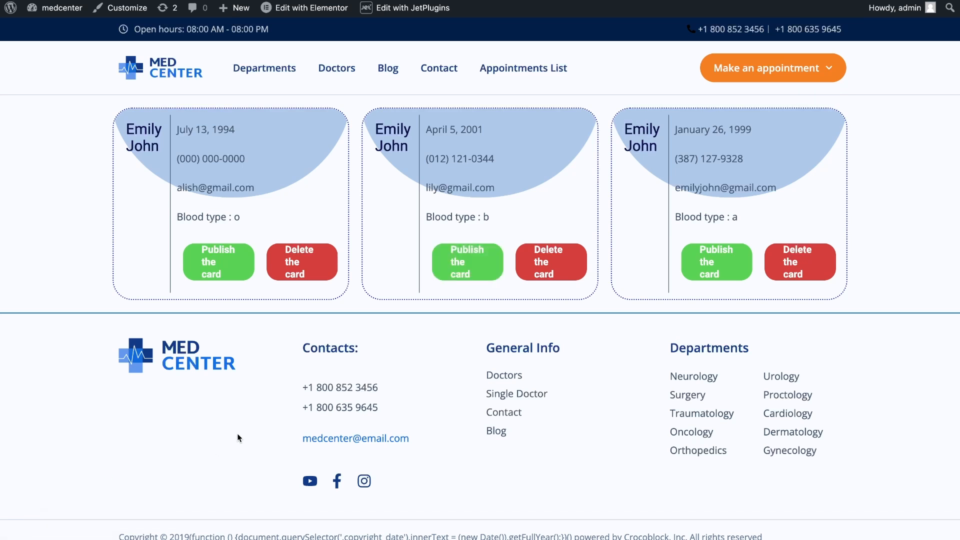
{"action": "left_click", "coordinate": [467, 262]}
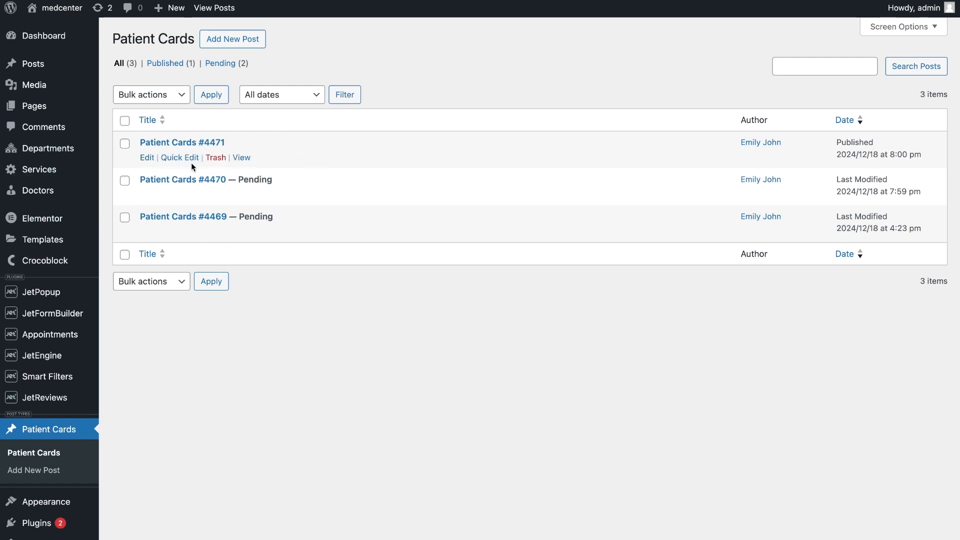
Inspect the publication status of the newest Patient Cards post in Quick Edit, leaving it without saving changes
{"action": "left_click", "coordinate": [176, 158]}
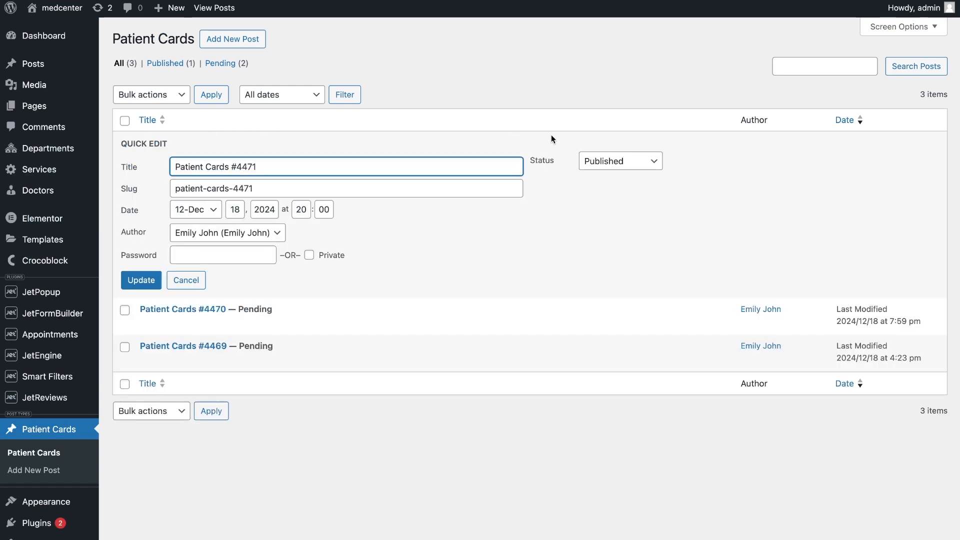
{"action": "left_click", "coordinate": [632, 162]}
{"action": "left_click", "coordinate": [625, 160]}
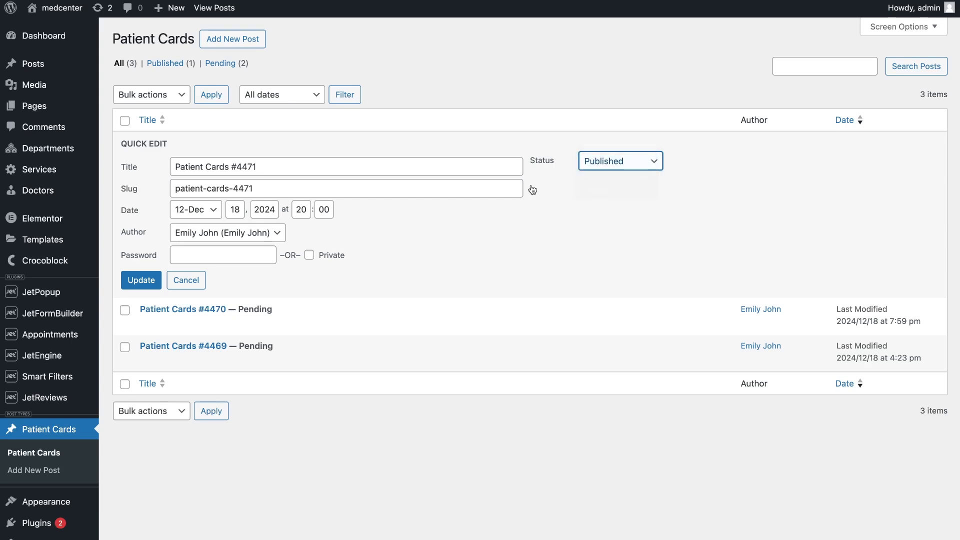
{"action": "left_click", "coordinate": [186, 280]}
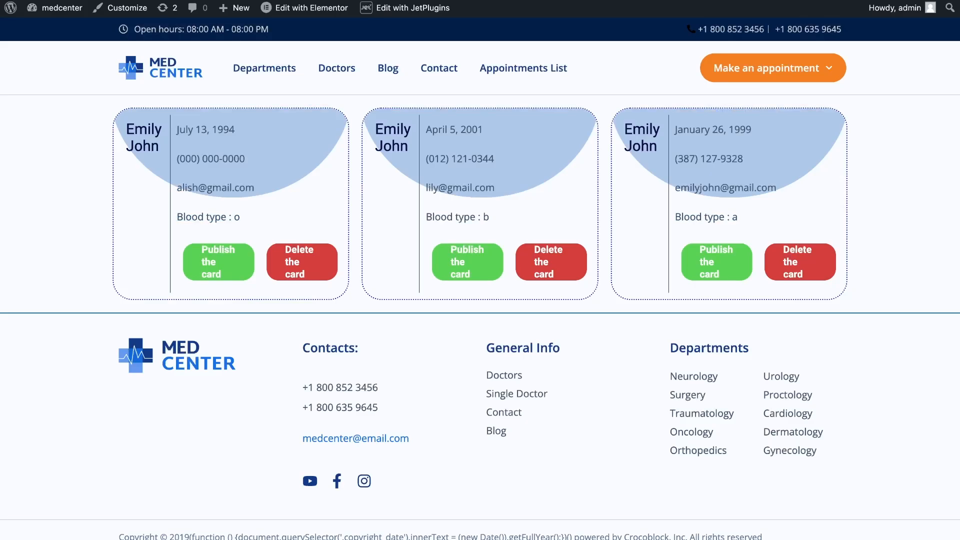
Reload the front-end archive and test the rejection by deleting the second pending patient card
{"action": "key", "text": "super+r"}
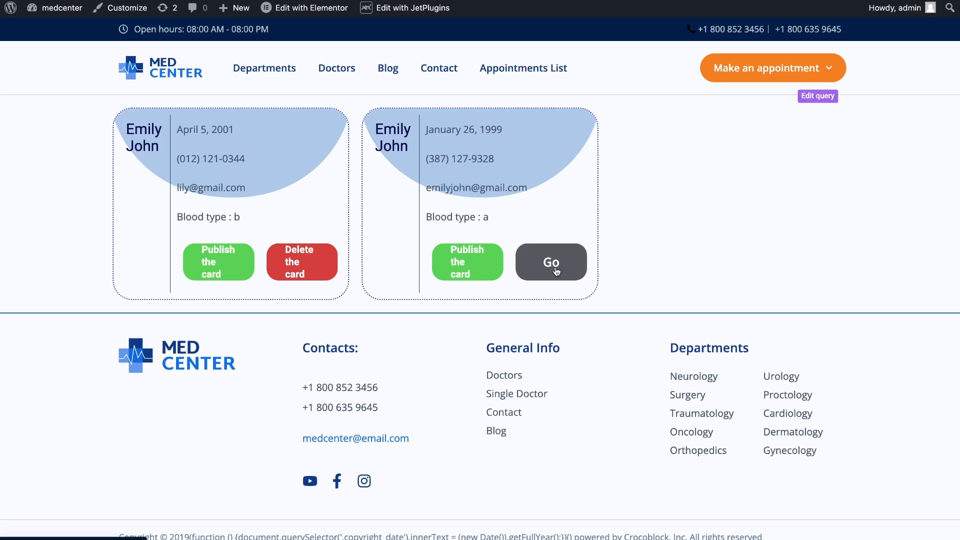
{"action": "left_click", "coordinate": [555, 270]}
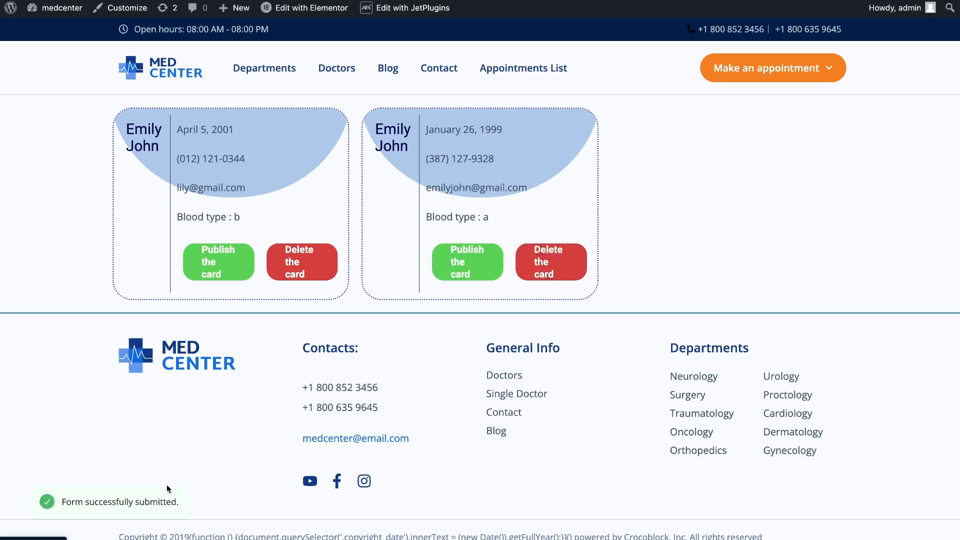
{"action": "left_click_drag", "start_coordinate": [181, 506], "coordinate": [59, 502]}
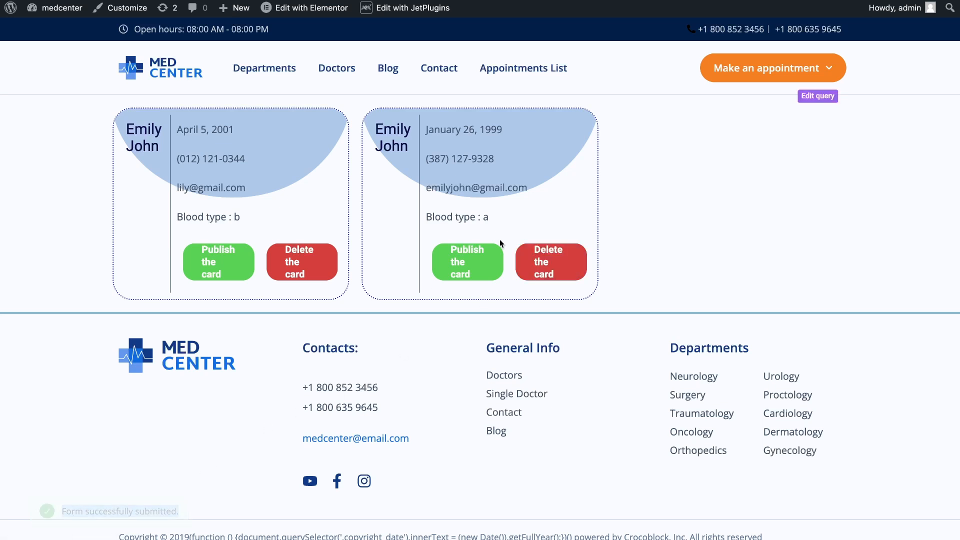
Show the trashed Patient Cards posts in the admin to check the rejected card
{"action": "left_click", "coordinate": [335, 1]}
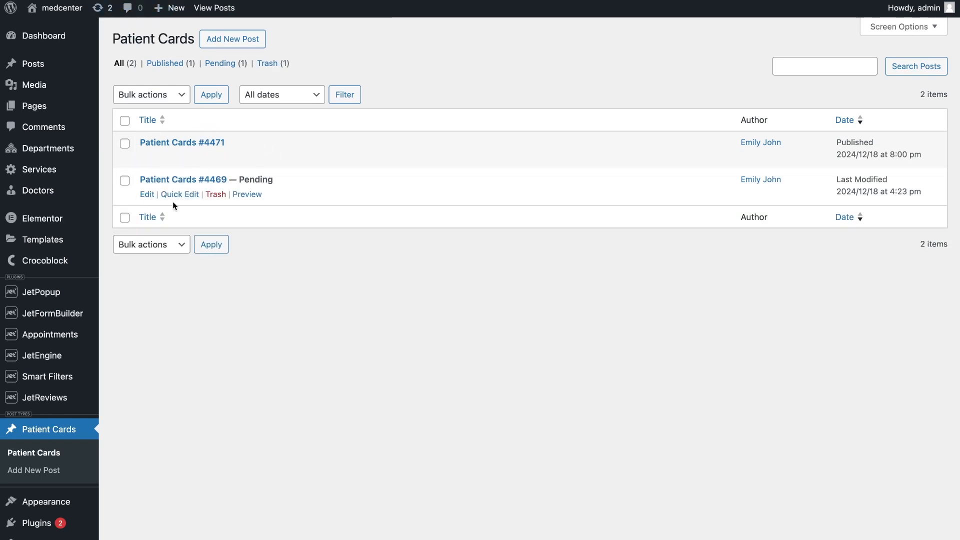
{"action": "left_click", "coordinate": [268, 63]}
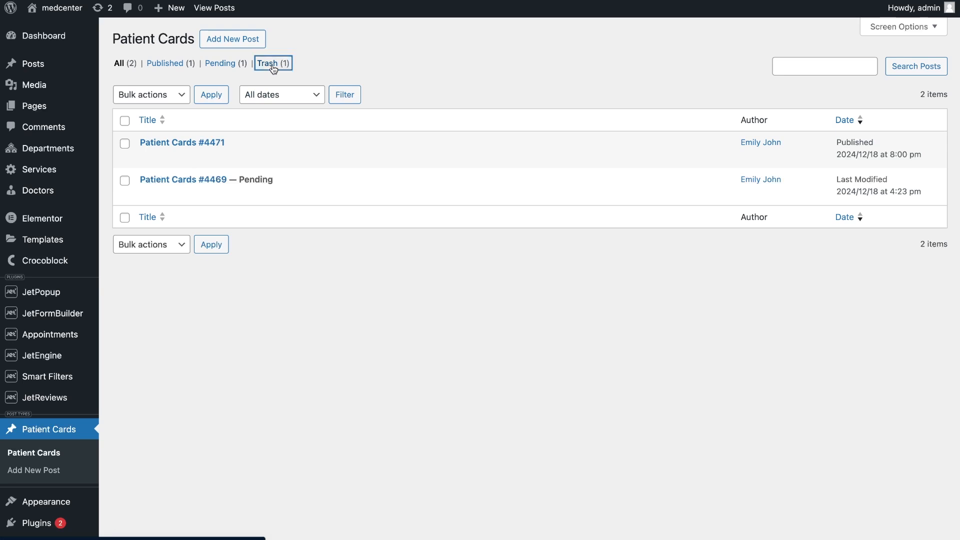
{"action": "mouse_move", "coordinate": [238, 143]}
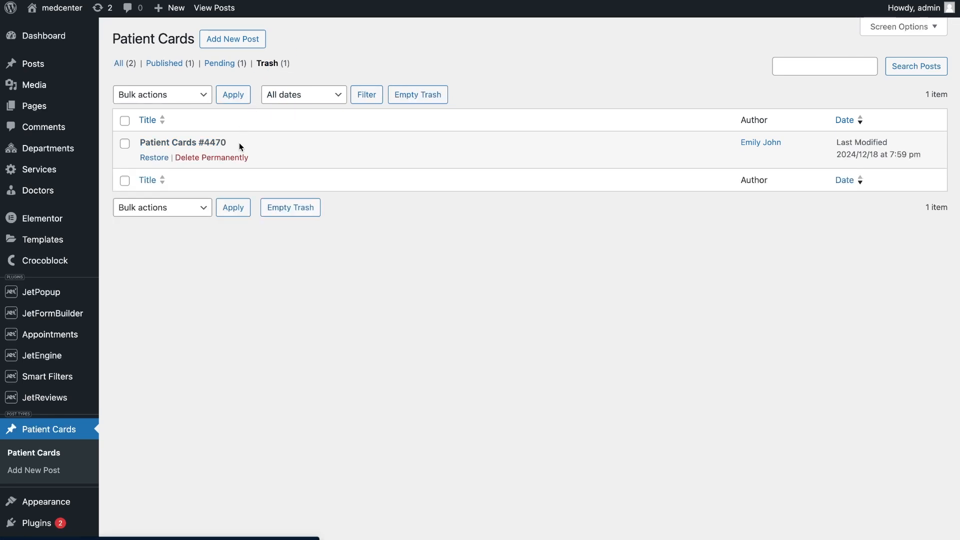